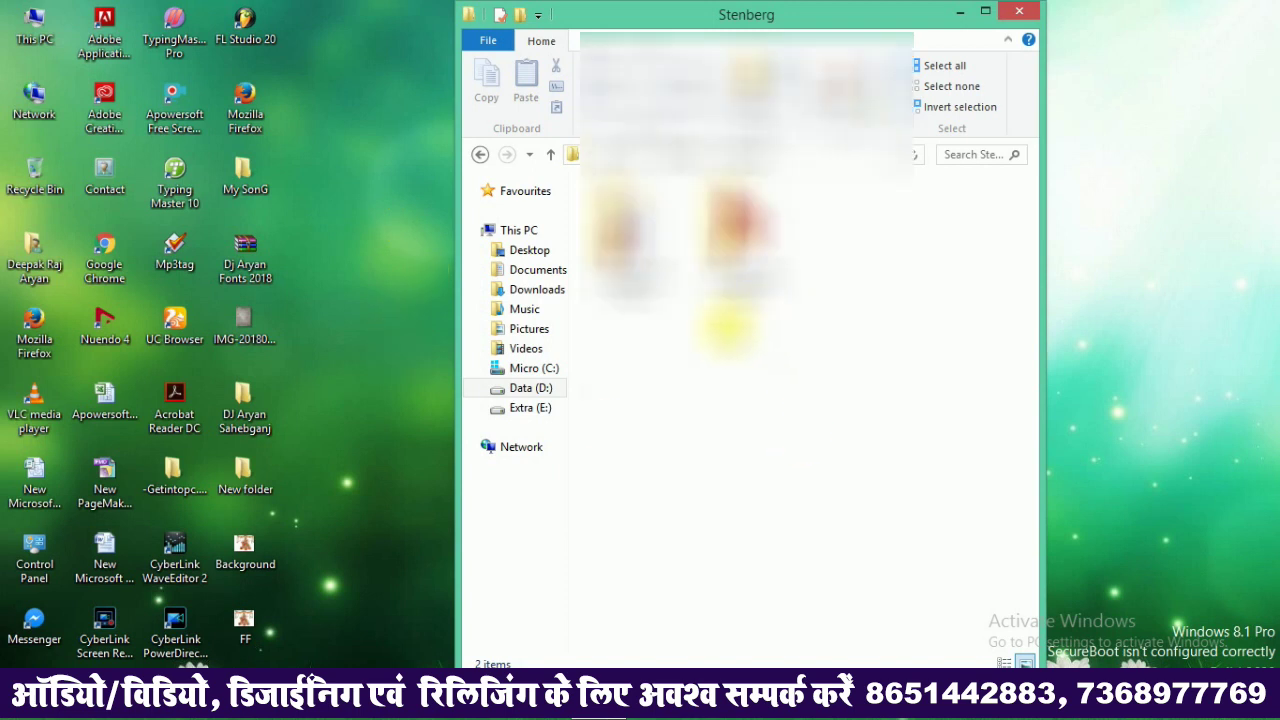
Open the Nuendo 4 Full Setup folder and bring up the available file actions for the Setup launcher
double_click(740, 262)
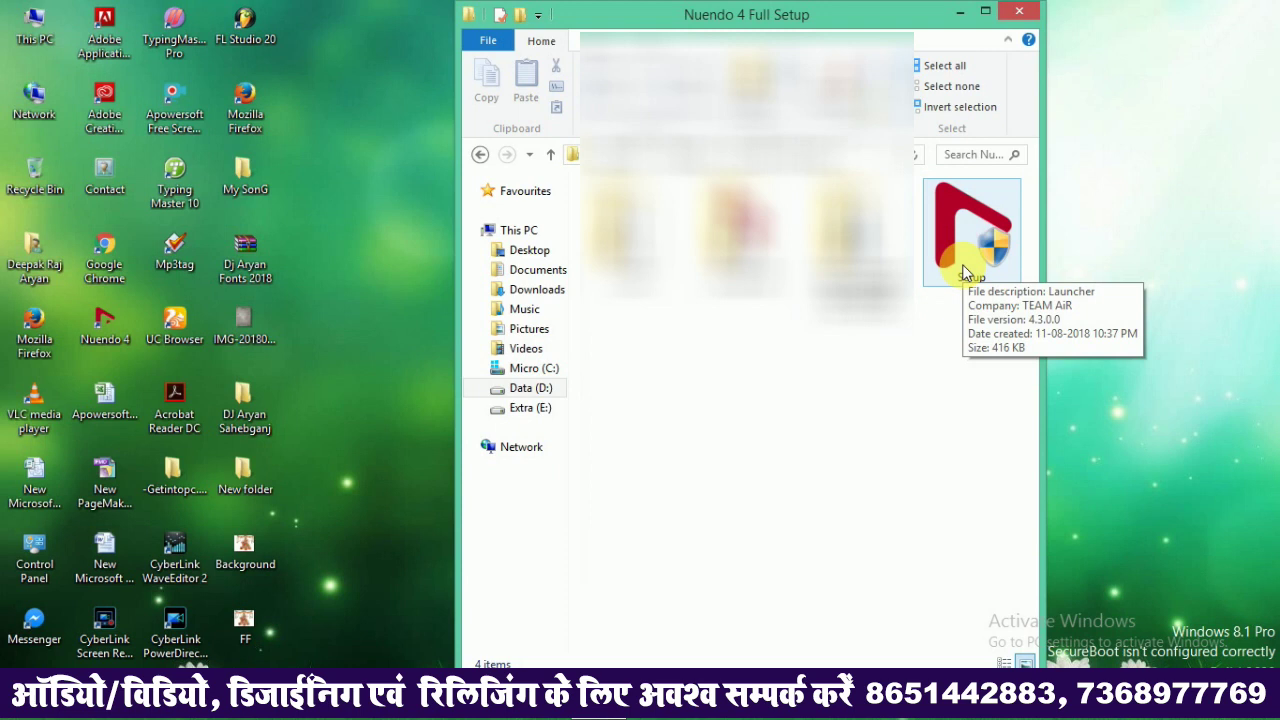
click(965, 272)
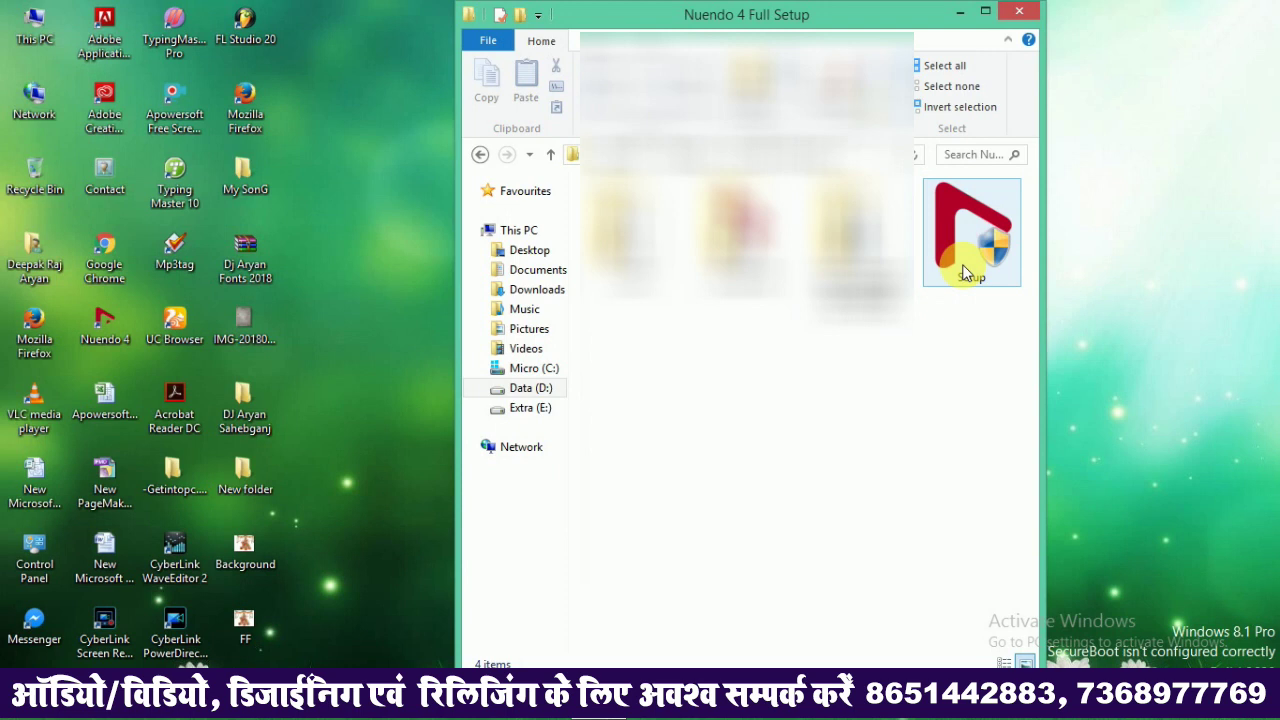
drag(998, 381, 966, 252)
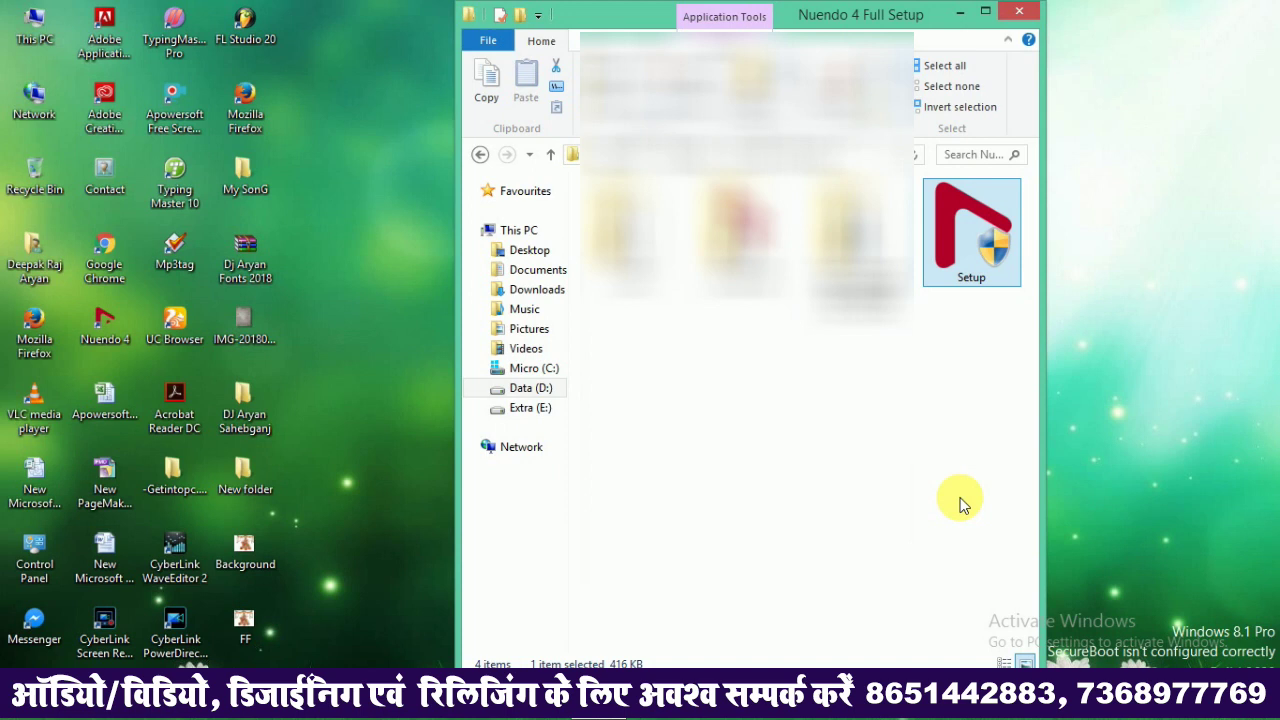
mouse_move(960, 270)
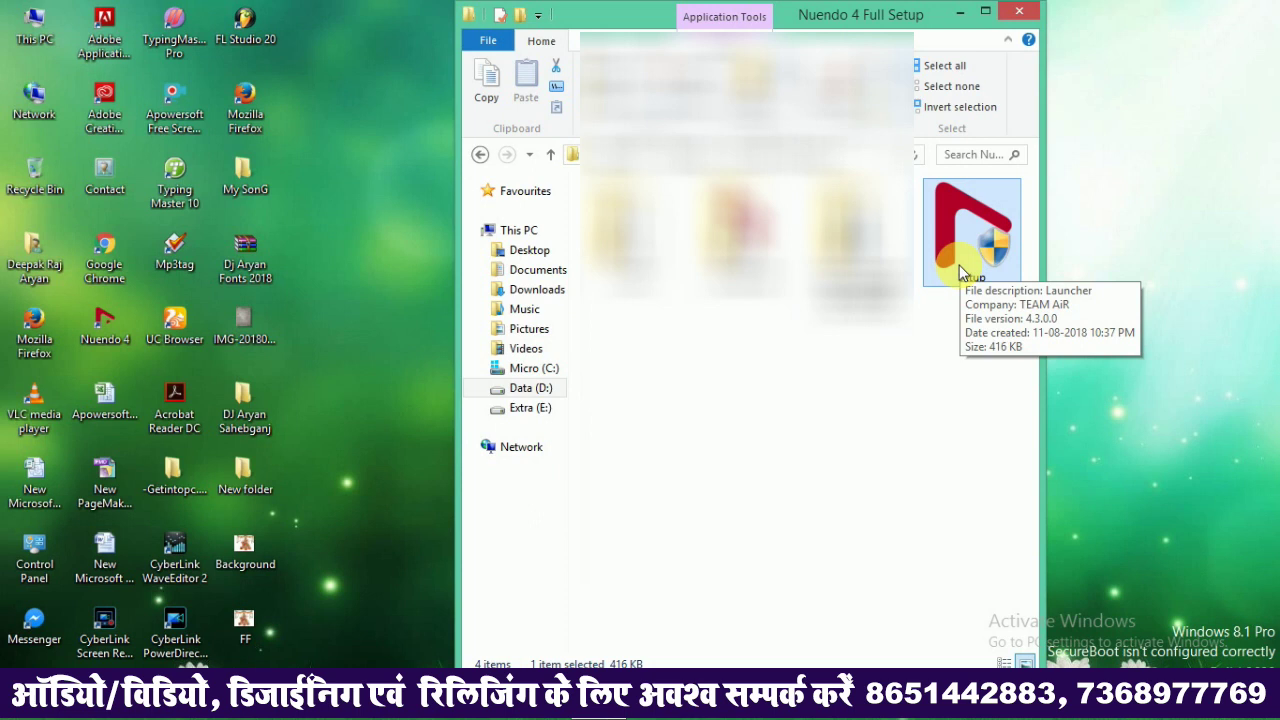
right_click(959, 266)
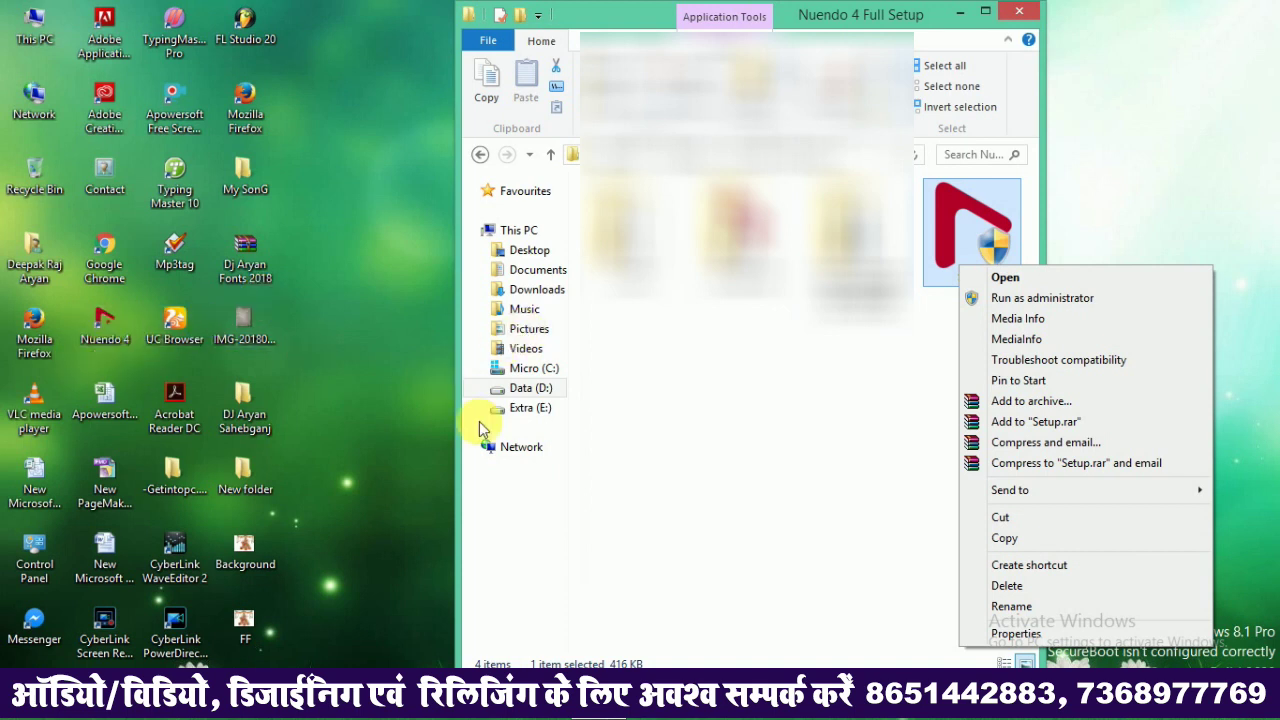
click(882, 417)
Refresh the desktop, launch Nuendo 4 and postpone the product registration reminder
right_click(416, 195)
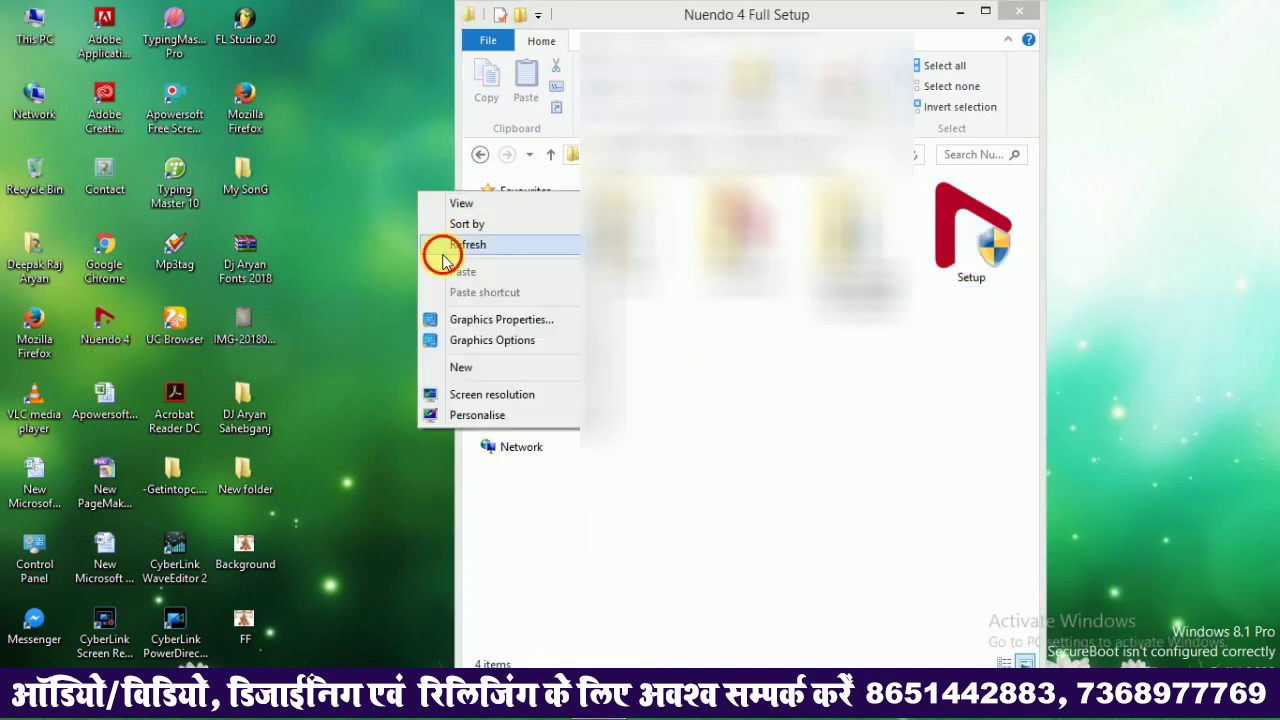
click(445, 246)
double_click(110, 333)
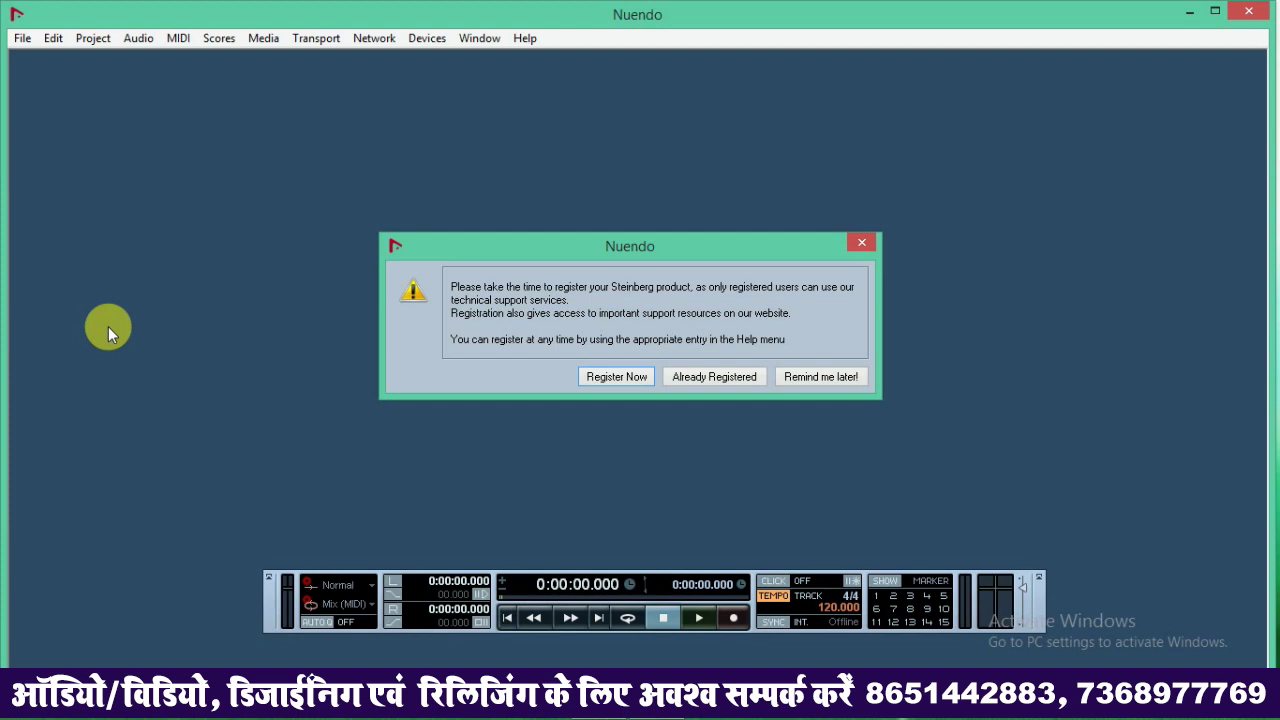
click(821, 377)
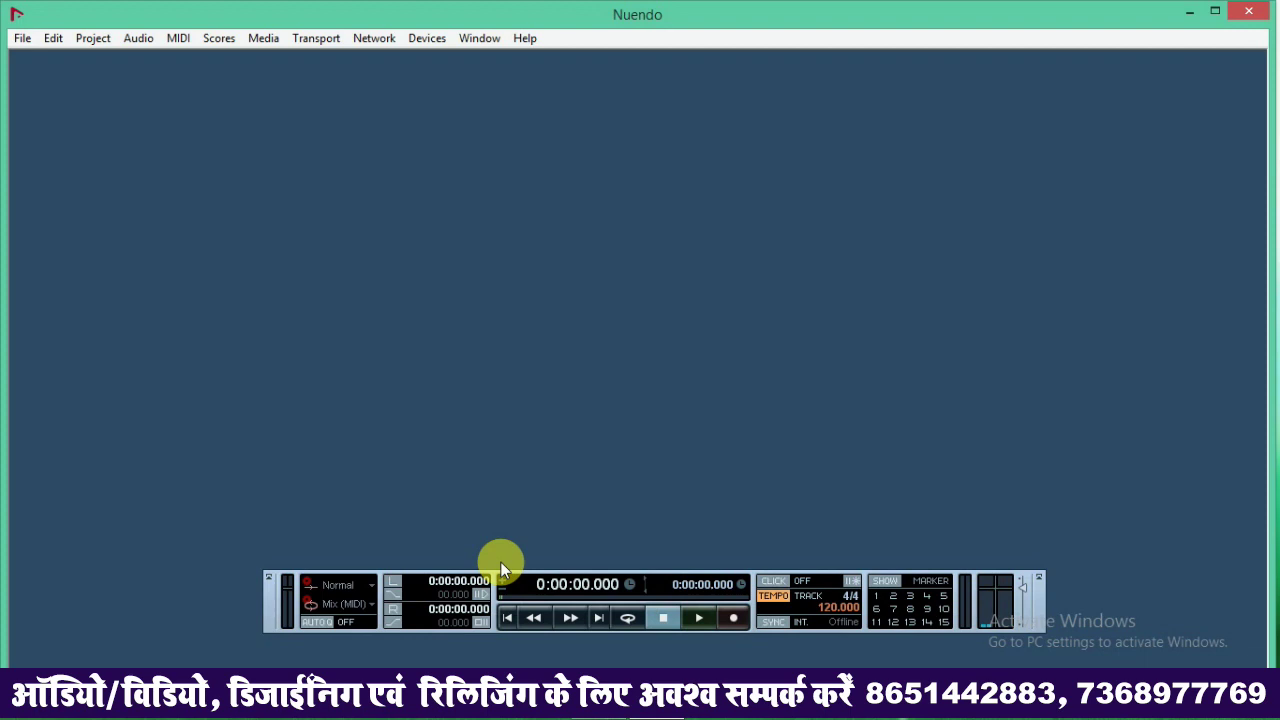
Create a new untitled project with an empty track list
key(ctrl+n)
key(Return)
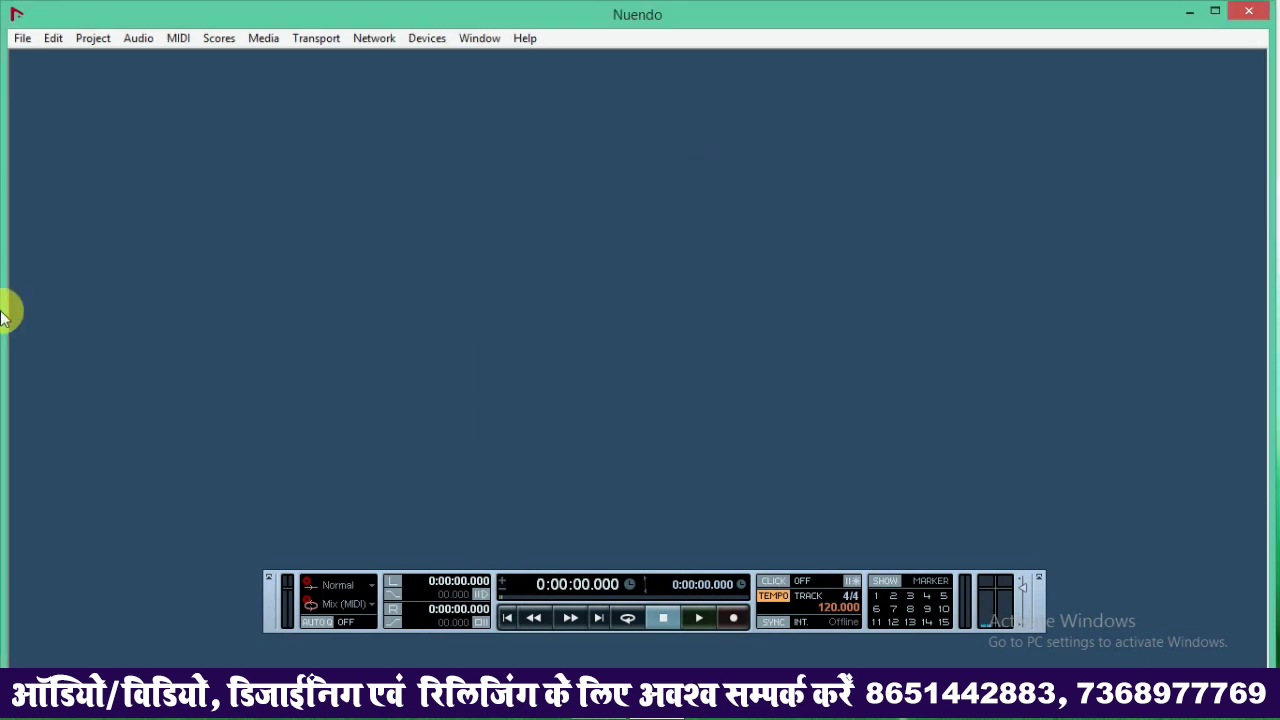
click(671, 475)
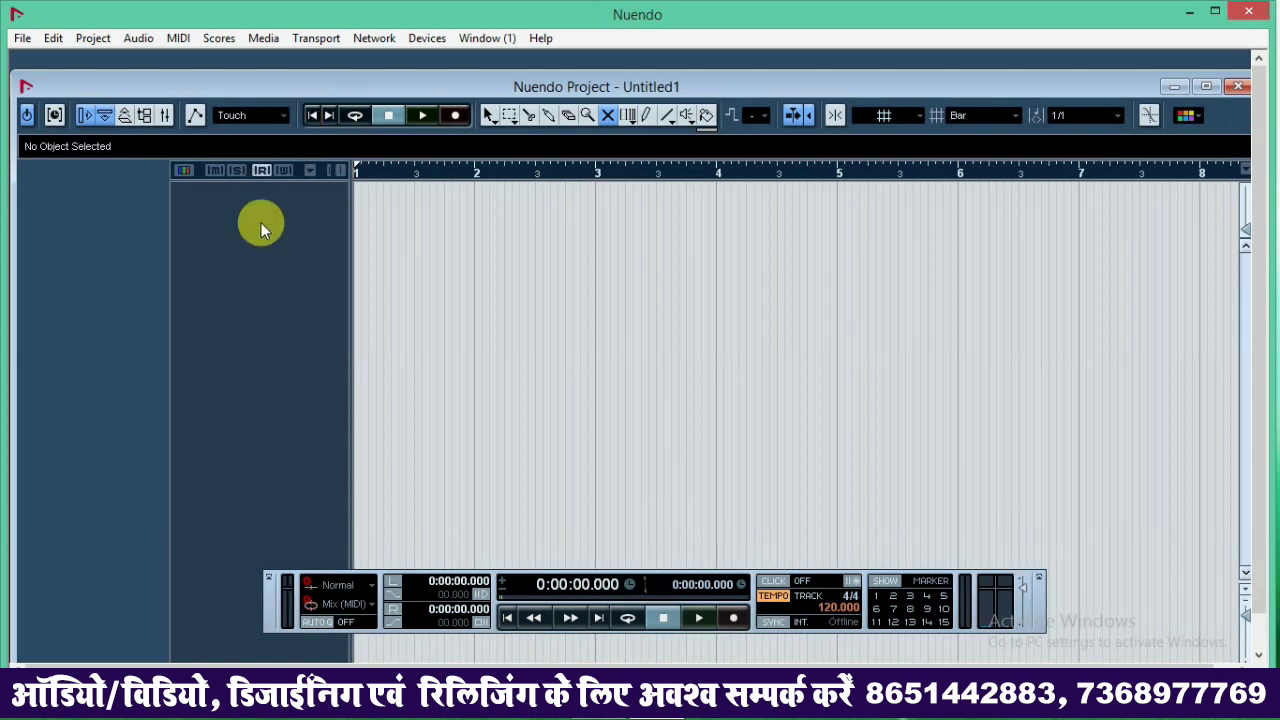
Add one stereo audio track to the project and enlarge its track height to reveal more controls
right_click(223, 237)
click(268, 252)
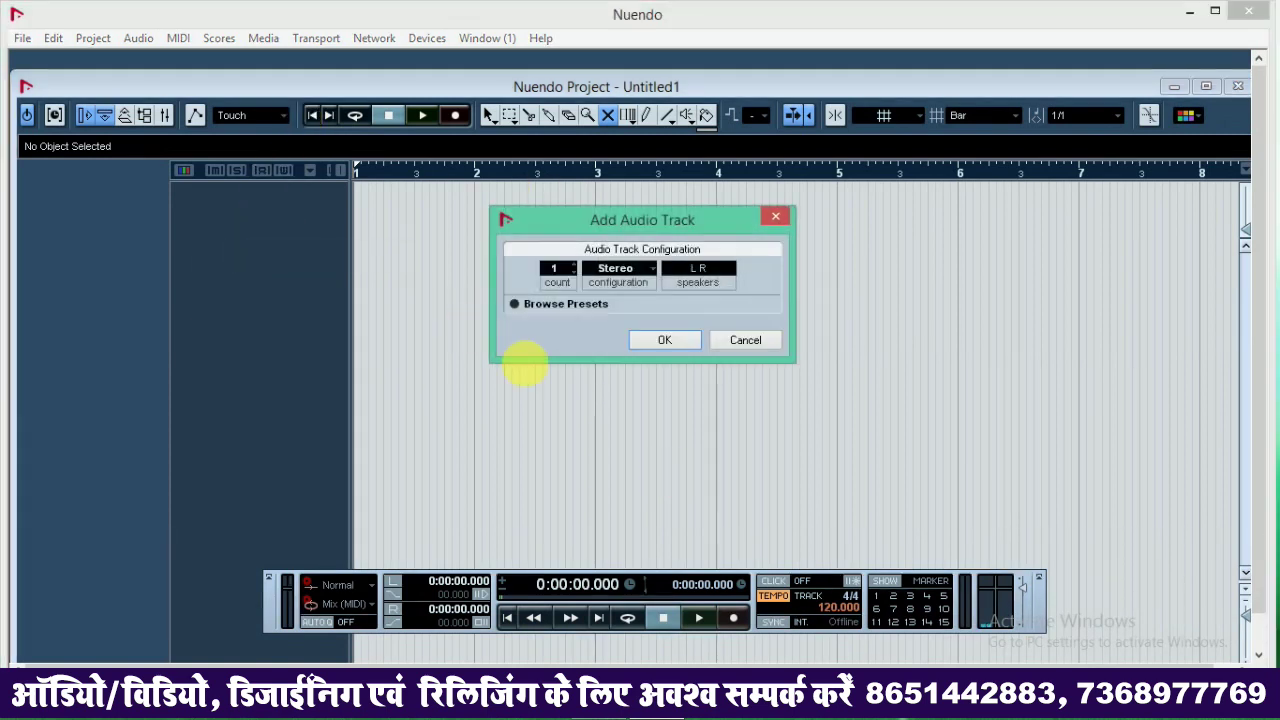
click(663, 345)
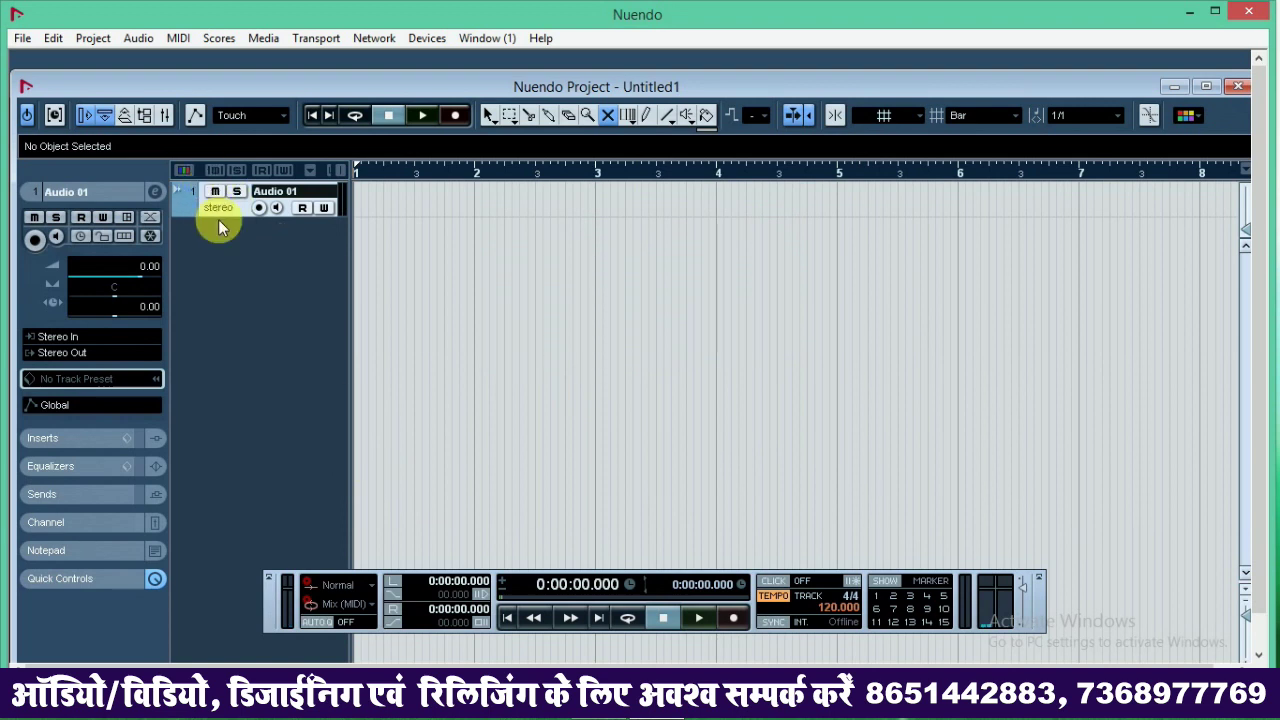
drag(218, 216, 230, 305)
Add one mono audio track below the stereo track and maximize the project window
right_click(230, 303)
click(265, 310)
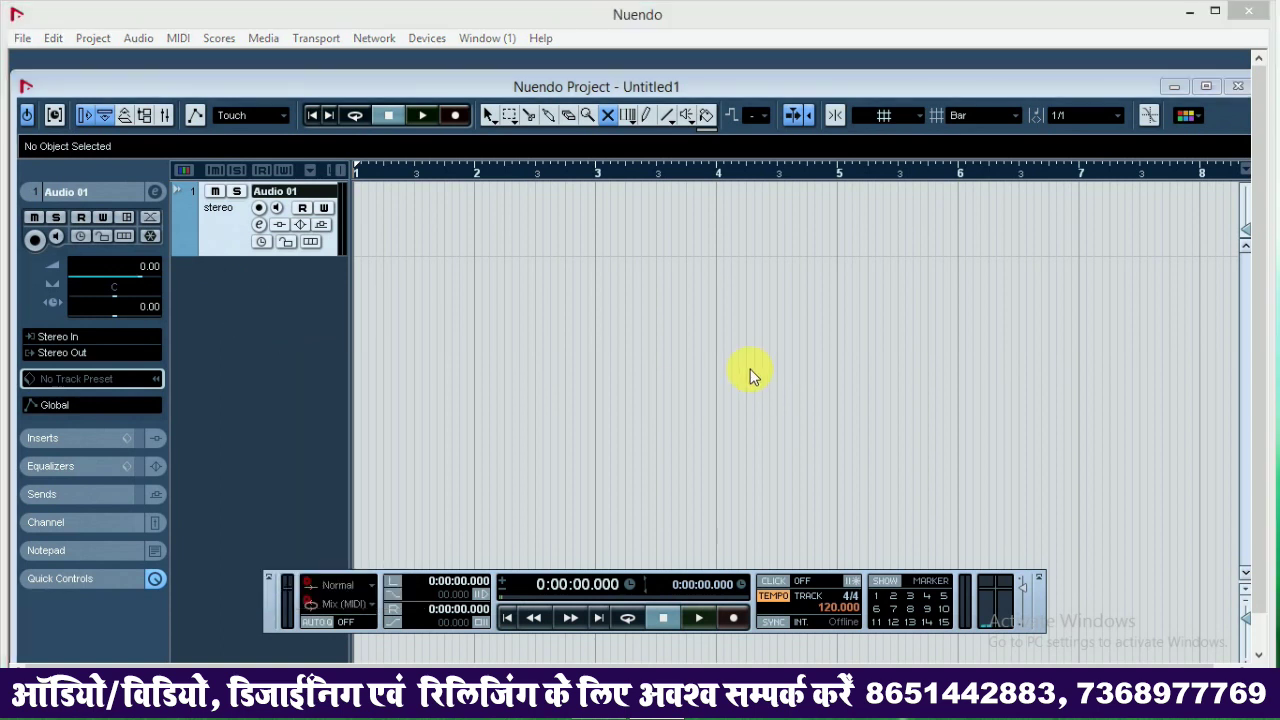
click(637, 272)
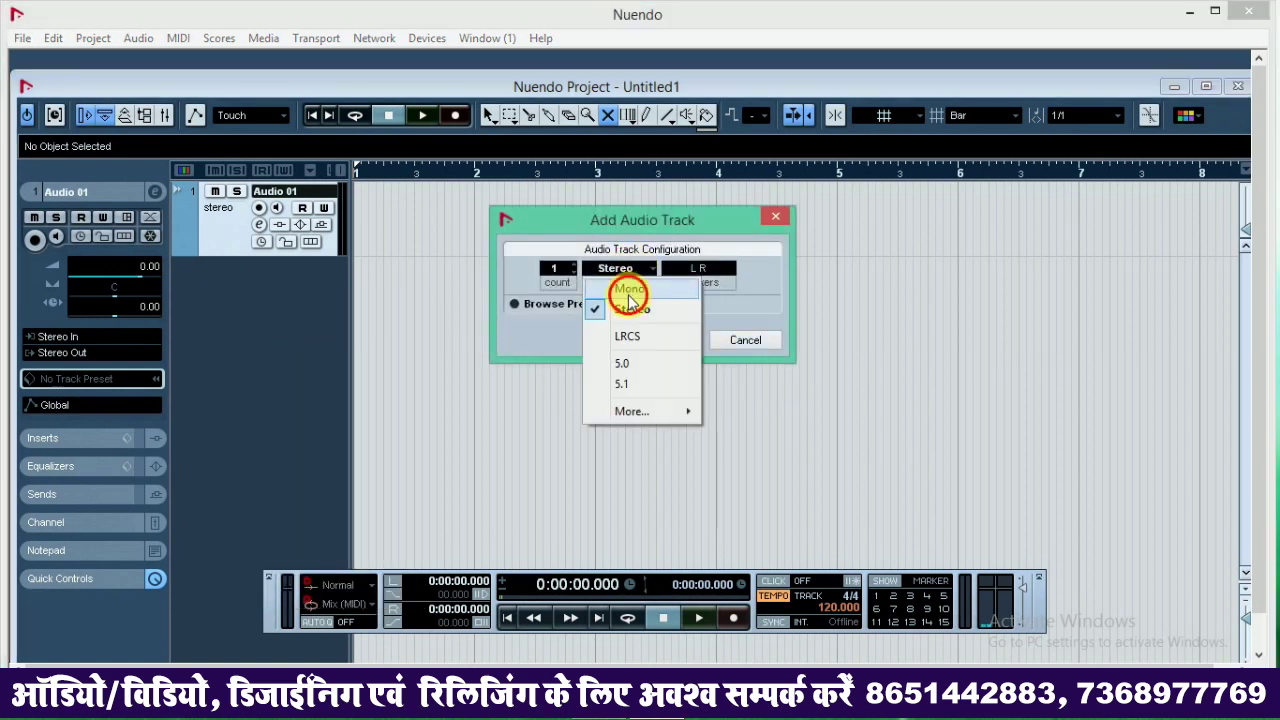
click(628, 290)
click(662, 340)
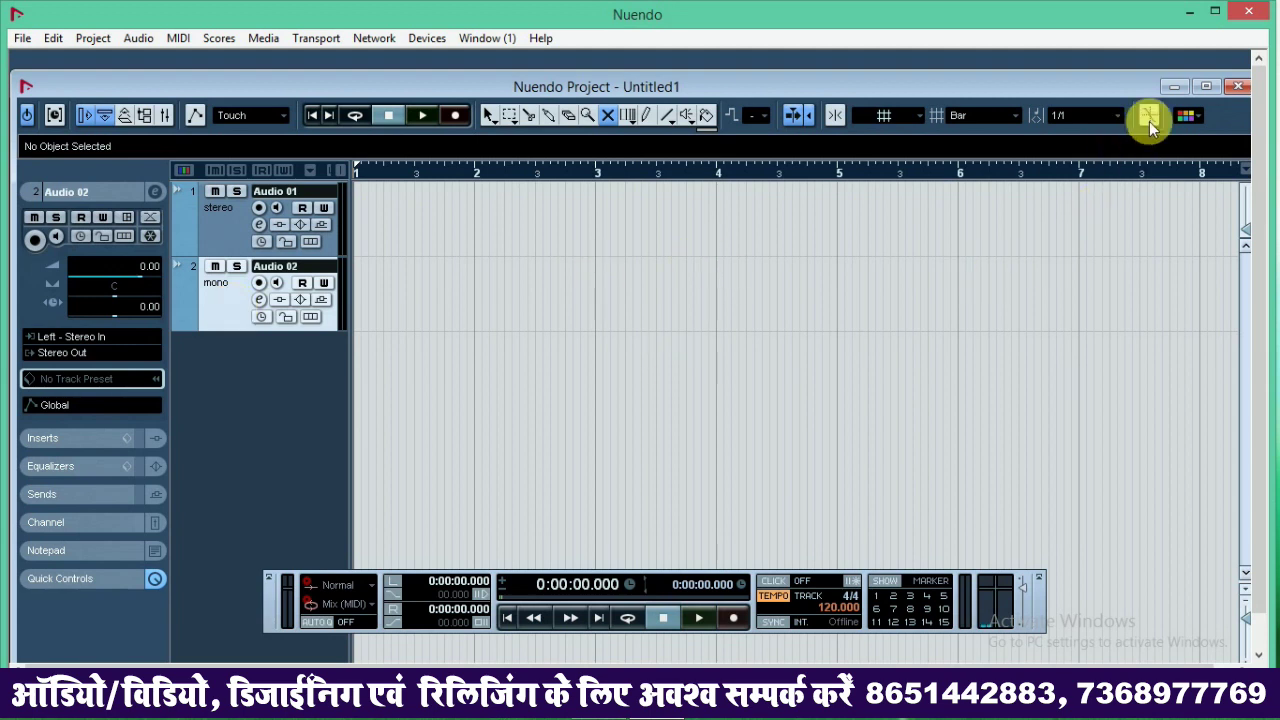
click(1206, 86)
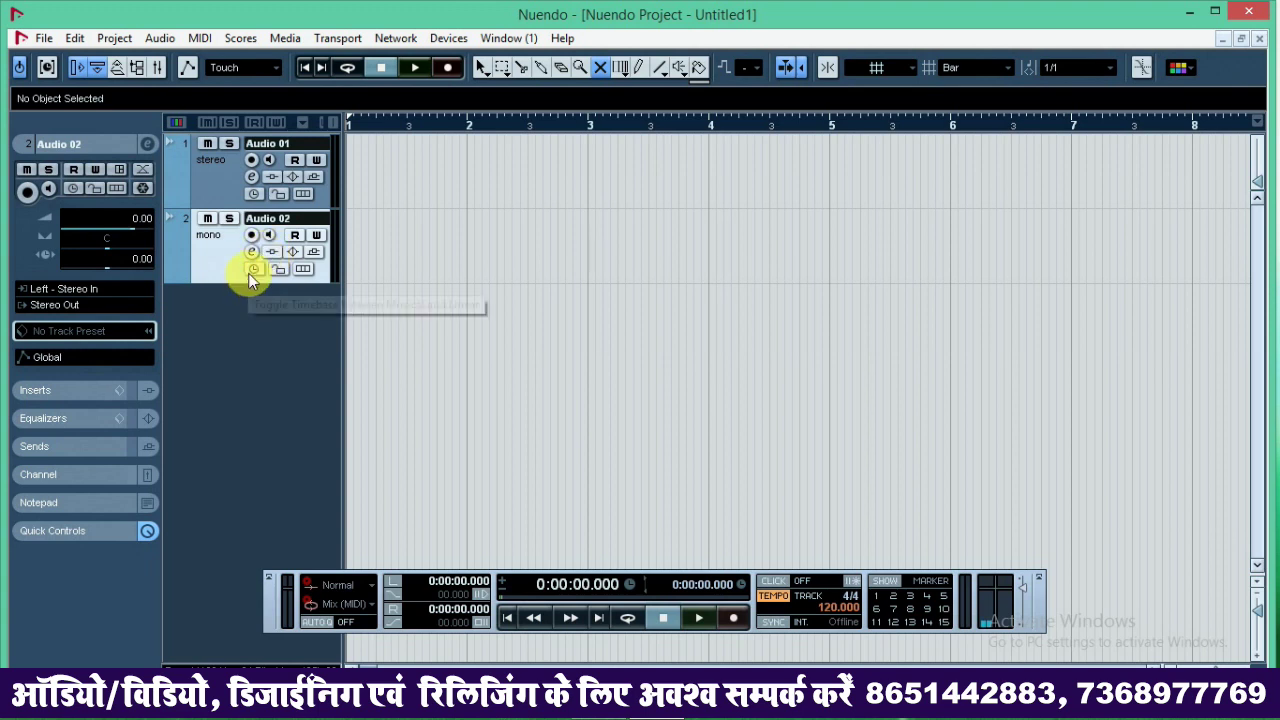
Load the NuendoEQ2 effect in the first insert slot of Audio 02, choose preset Init 8 and close the effect window
click(251, 248)
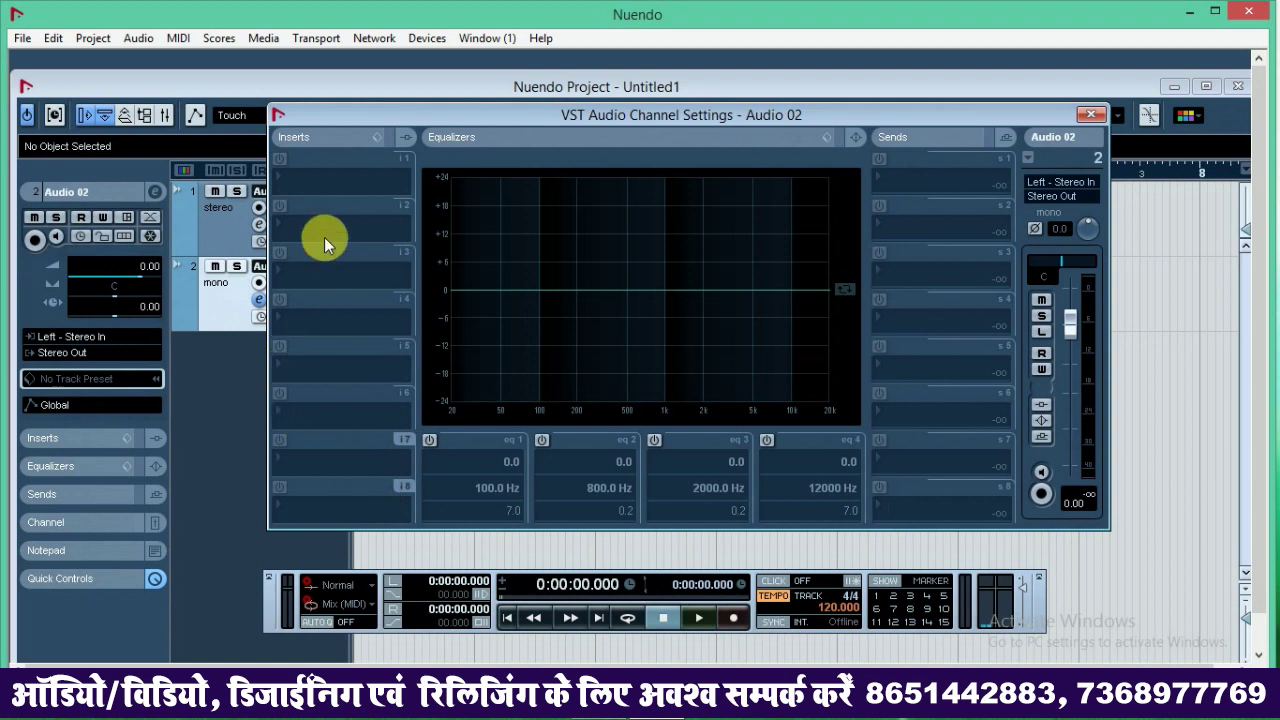
click(291, 184)
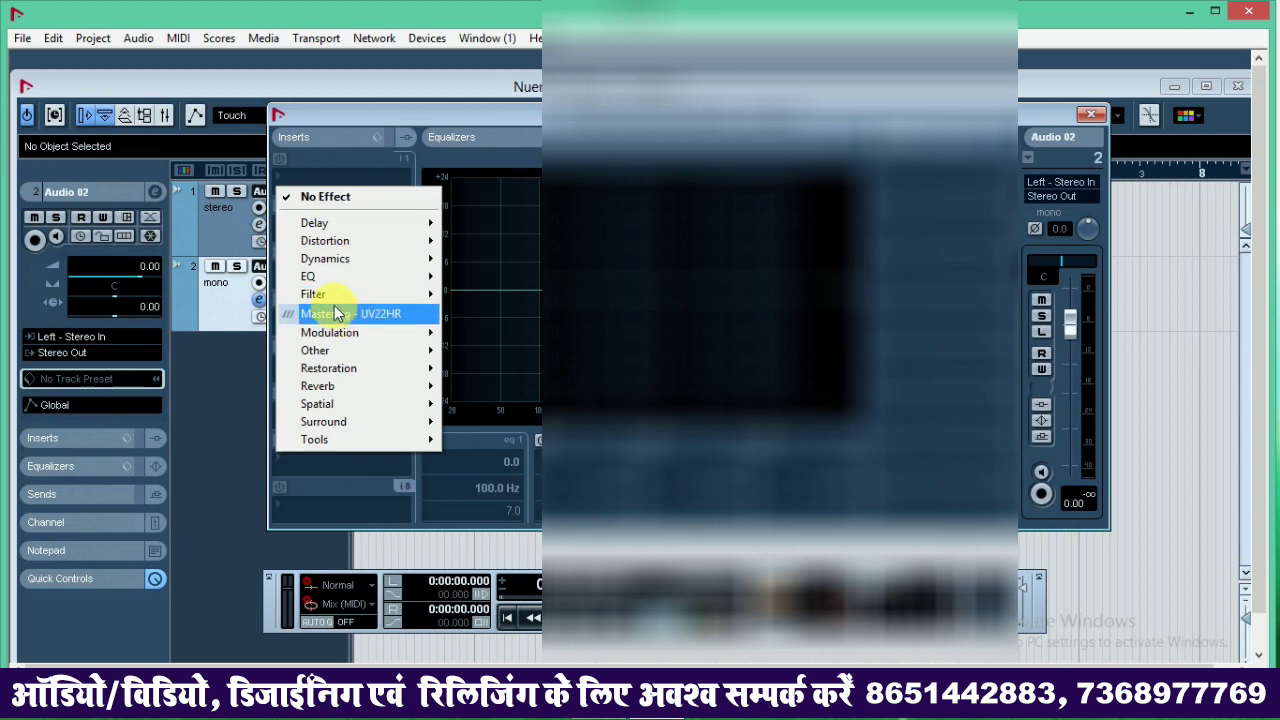
mouse_move(383, 292)
click(516, 317)
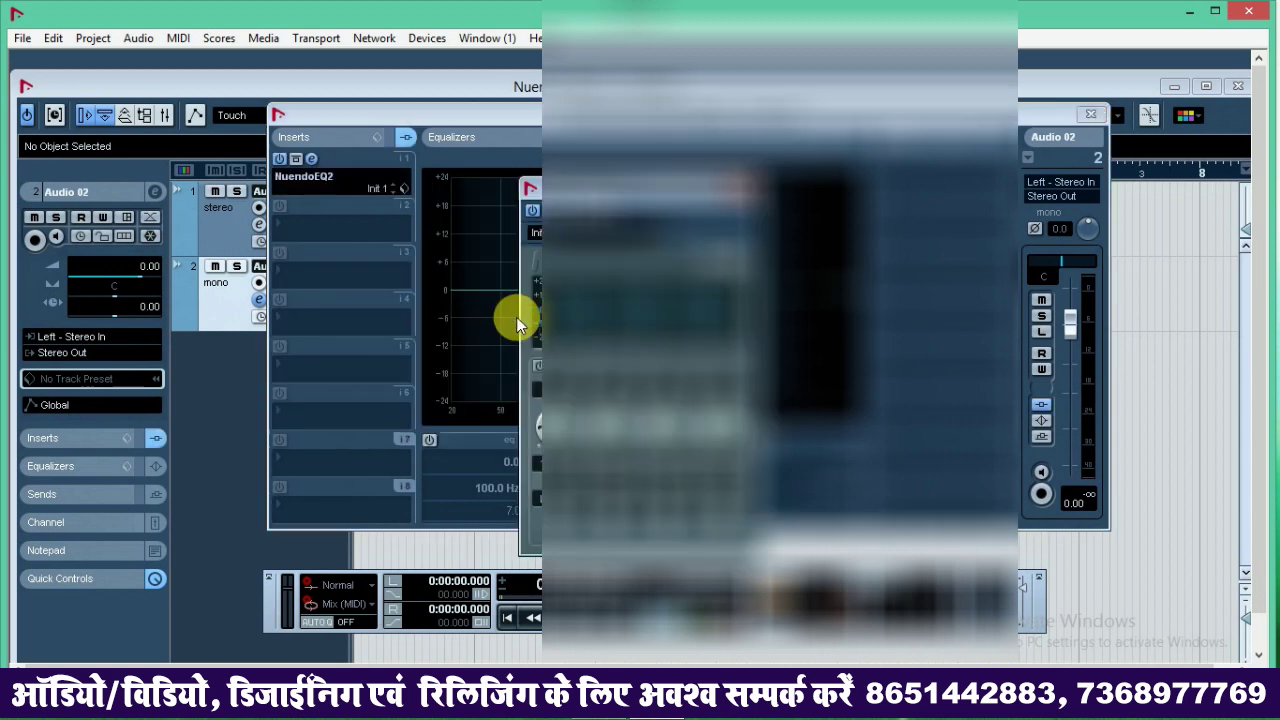
click(585, 235)
click(660, 270)
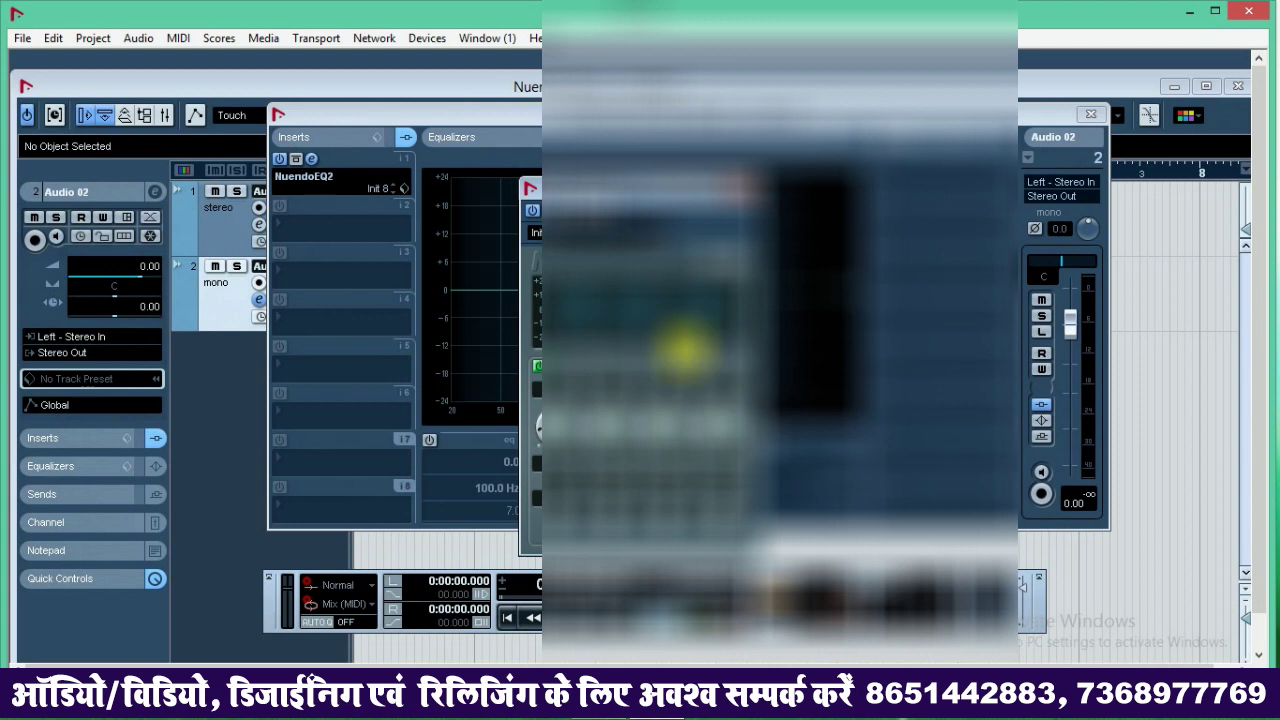
click(737, 193)
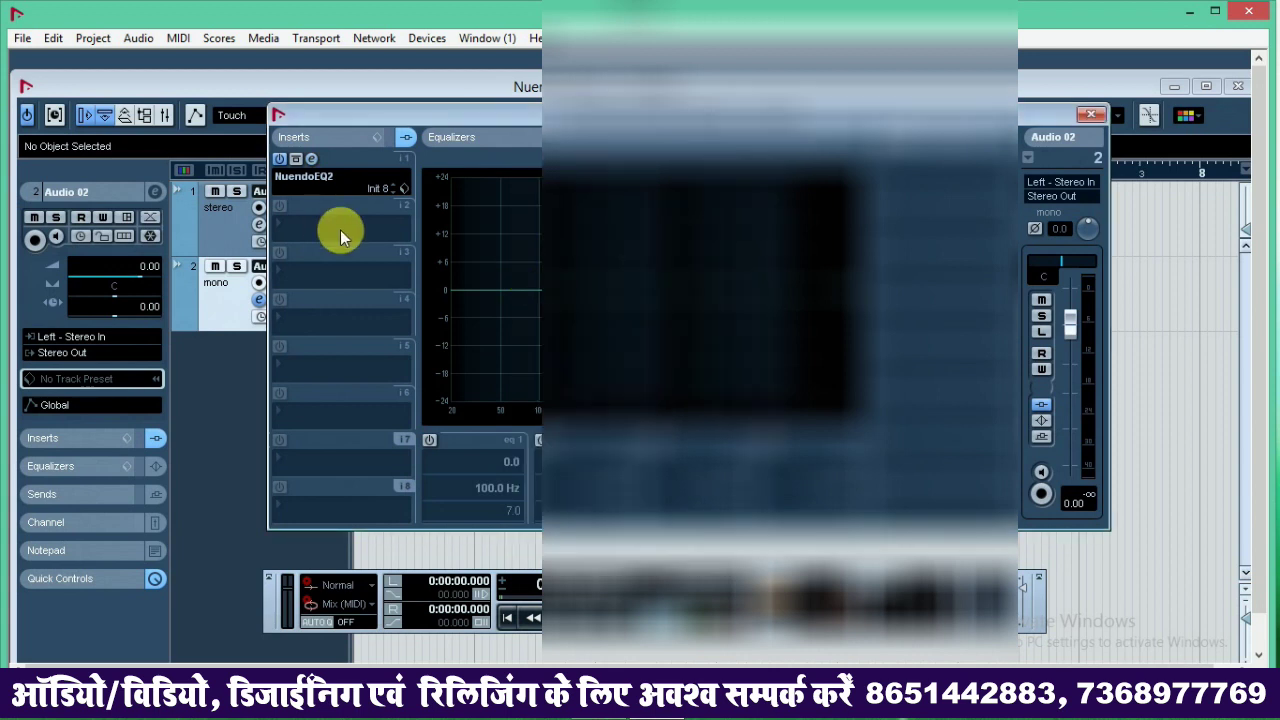
View the effect categories for the second insert slot, close the Audio 02 channel settings and quit Nuendo without saving
click(326, 223)
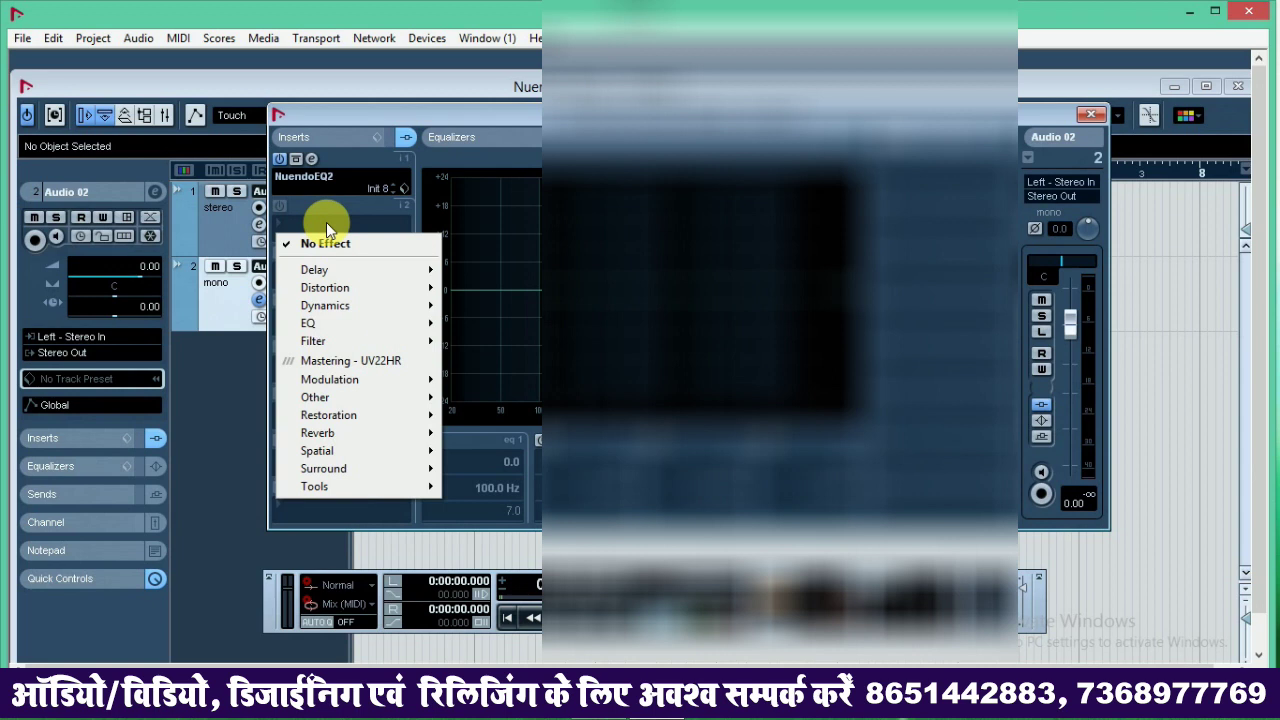
click(1098, 110)
click(1098, 110)
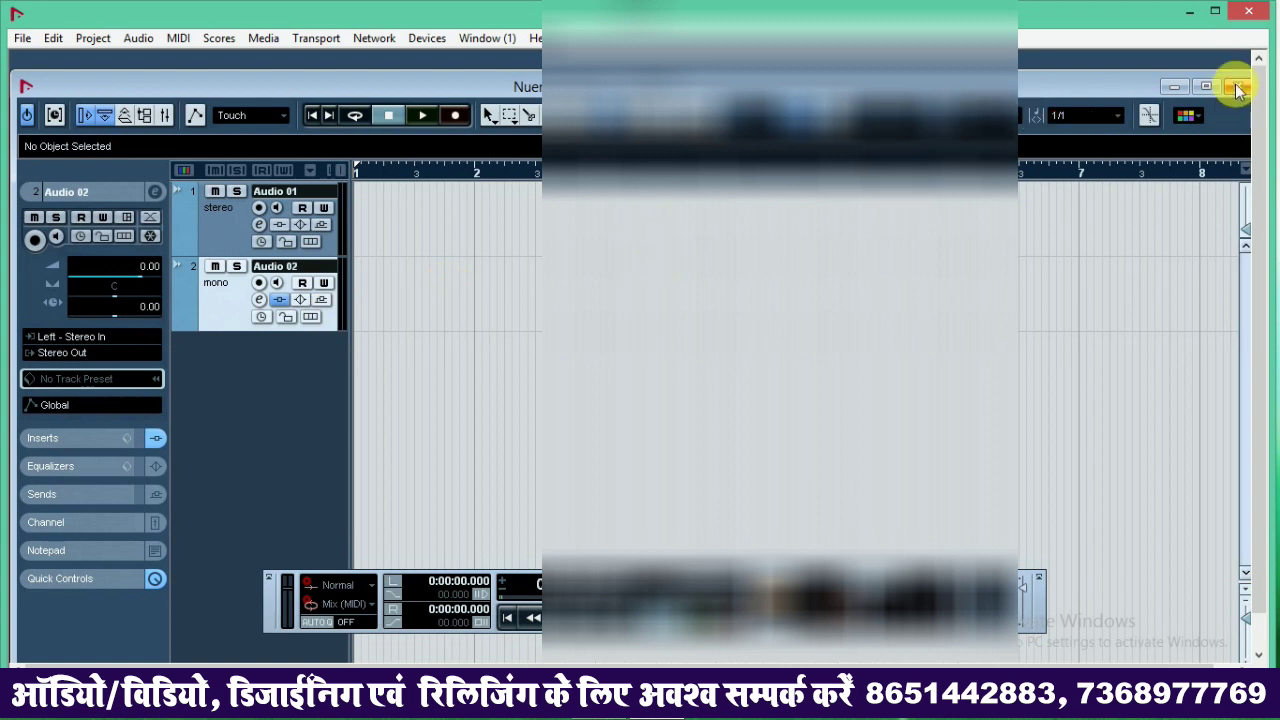
click(1249, 11)
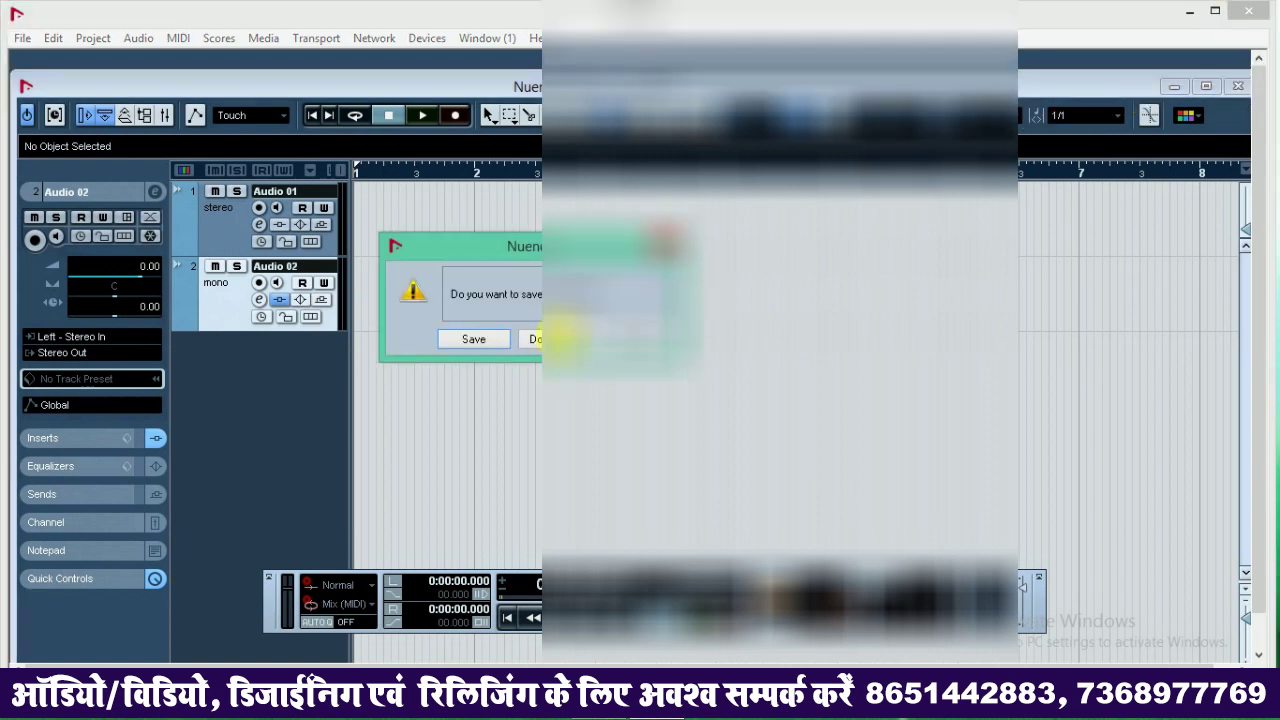
click(546, 338)
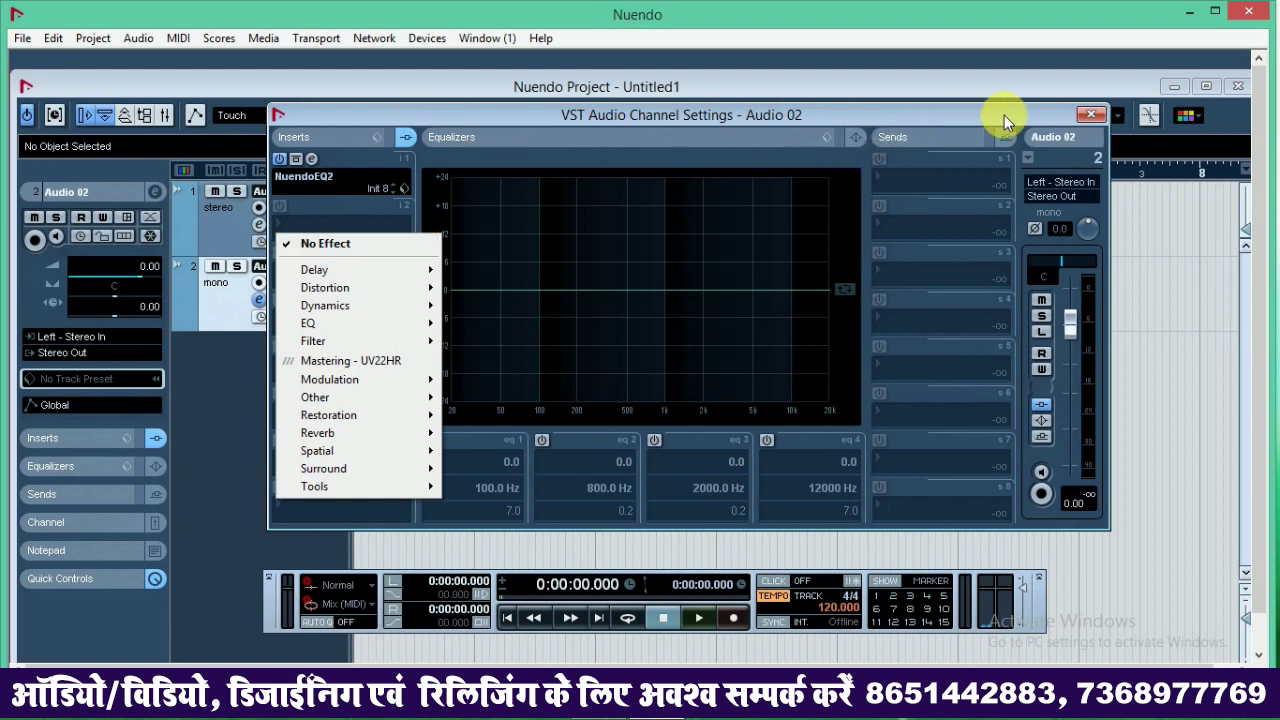
click(1097, 112)
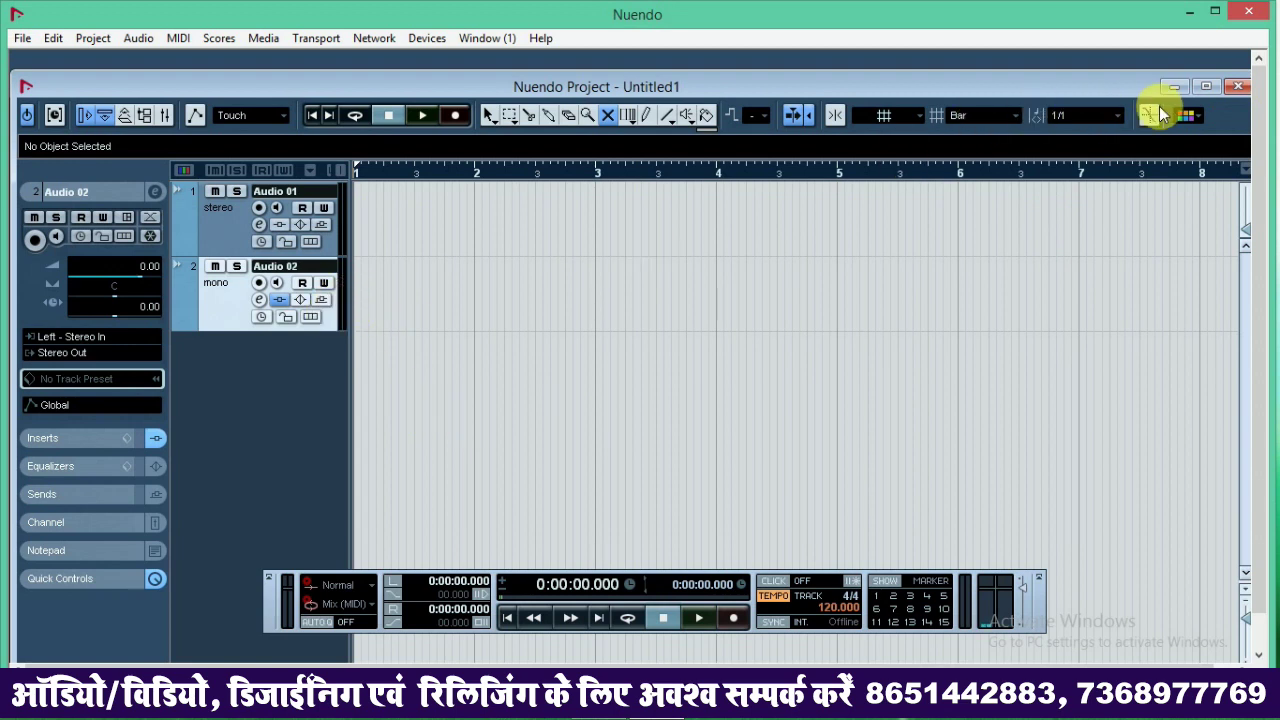
click(1262, 10)
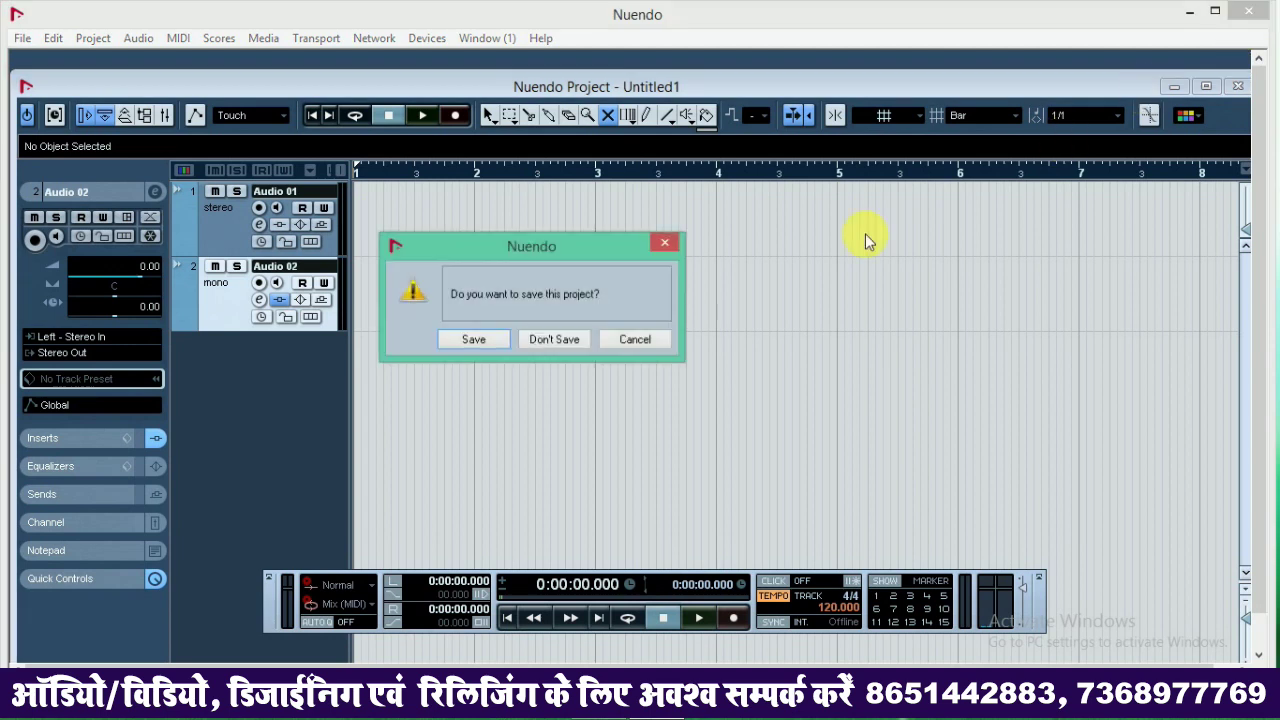
click(556, 339)
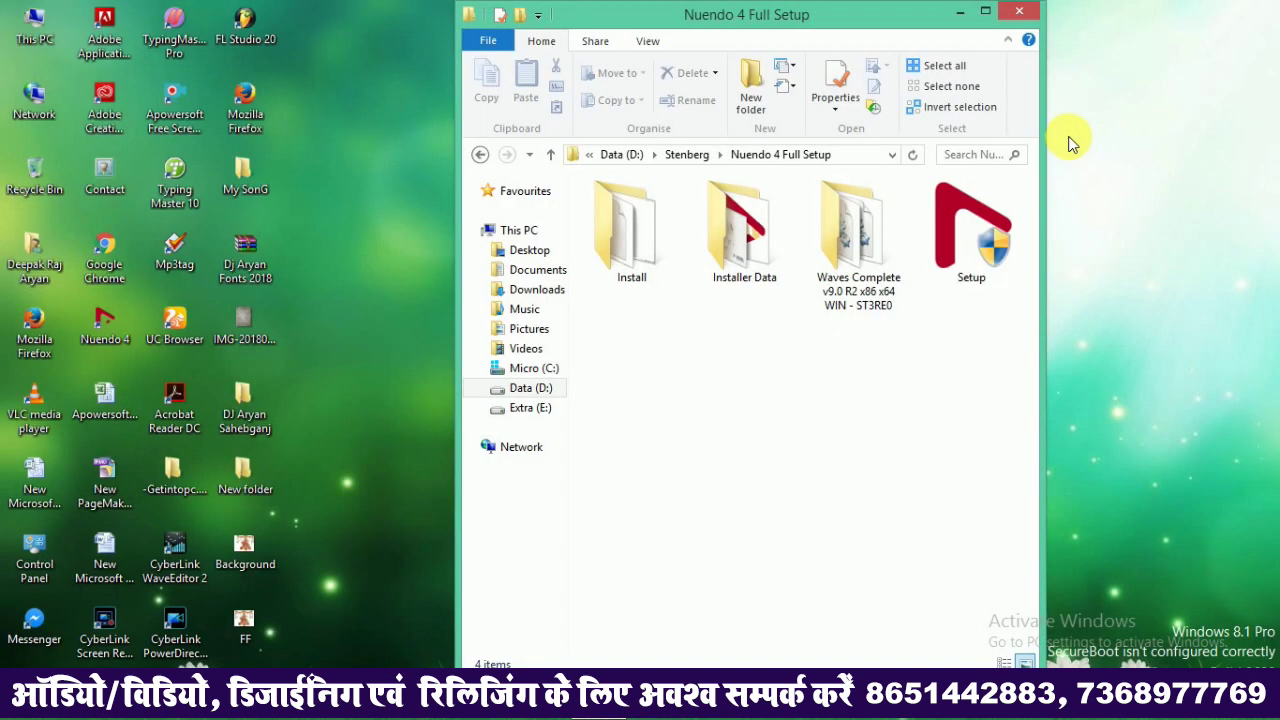
right_click(323, 185)
click(432, 242)
right_click(328, 155)
click(414, 209)
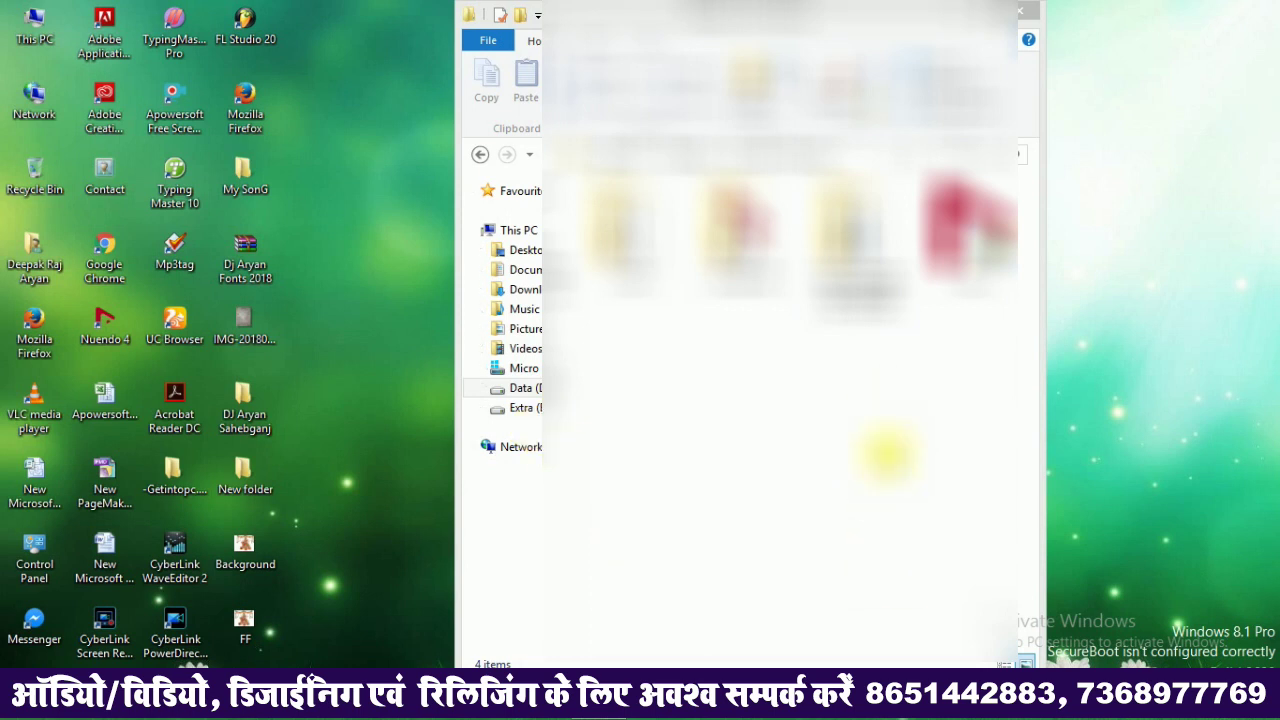
Open the Waves Complete v9.0 R2 folder, launch its installer and continue past the welcome page
double_click(855, 235)
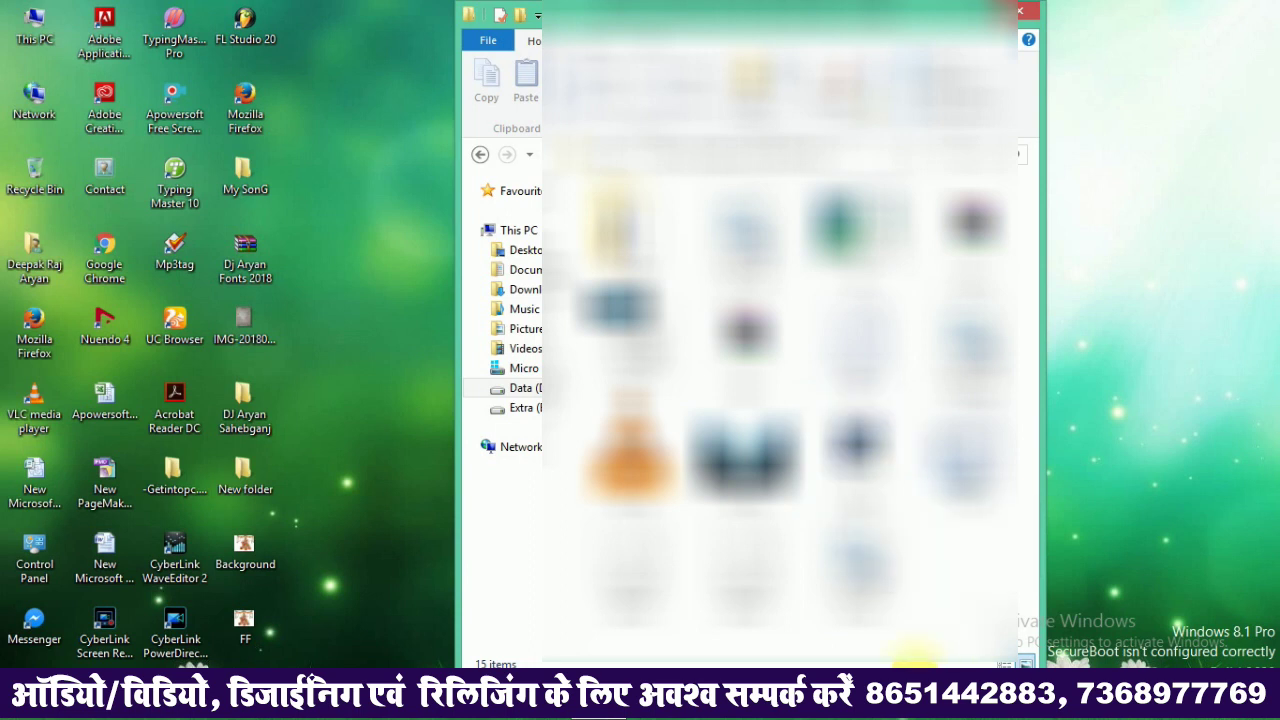
right_click(865, 472)
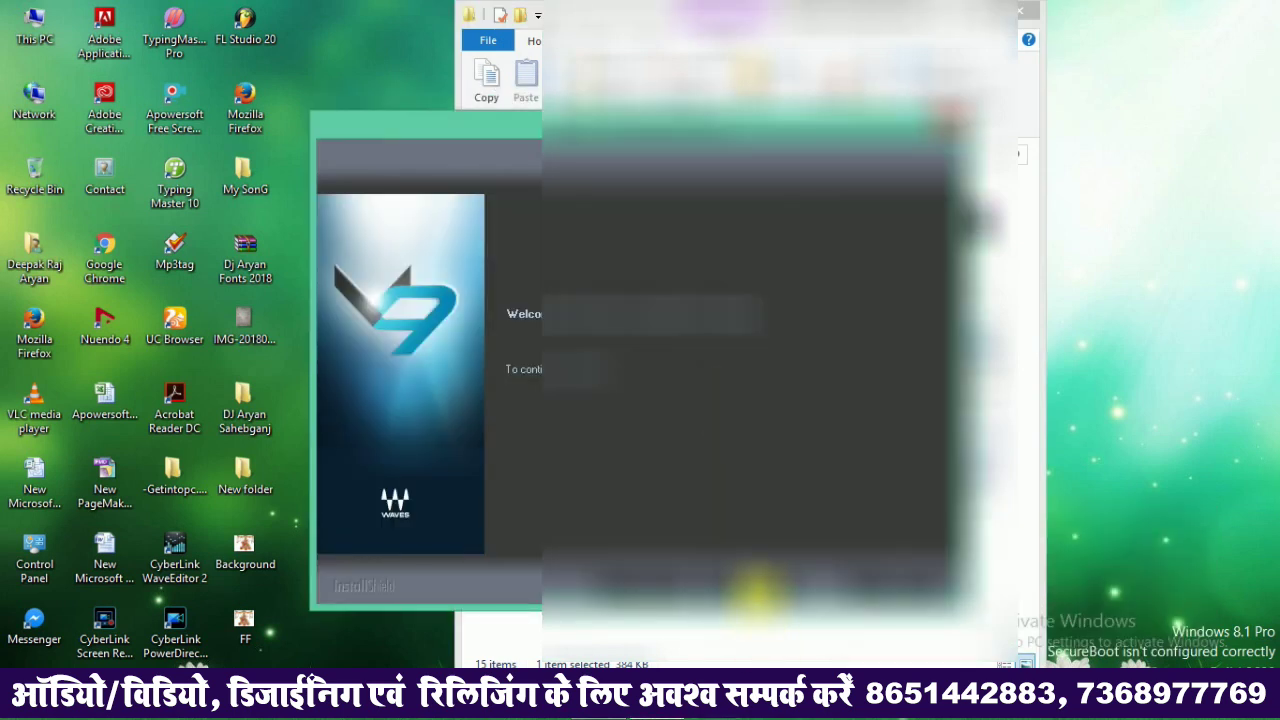
click(757, 590)
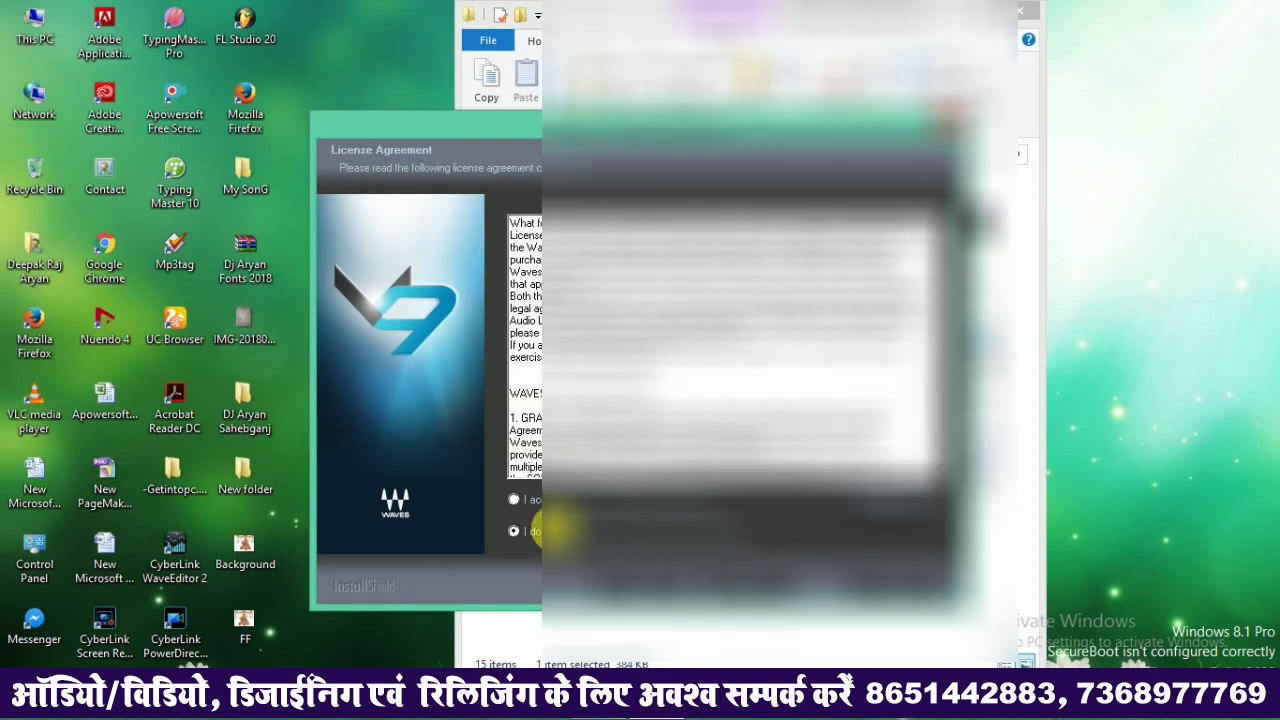
Accept the Waves license agreement and continue with the default VST plug-ins folder to the product selection
click(515, 500)
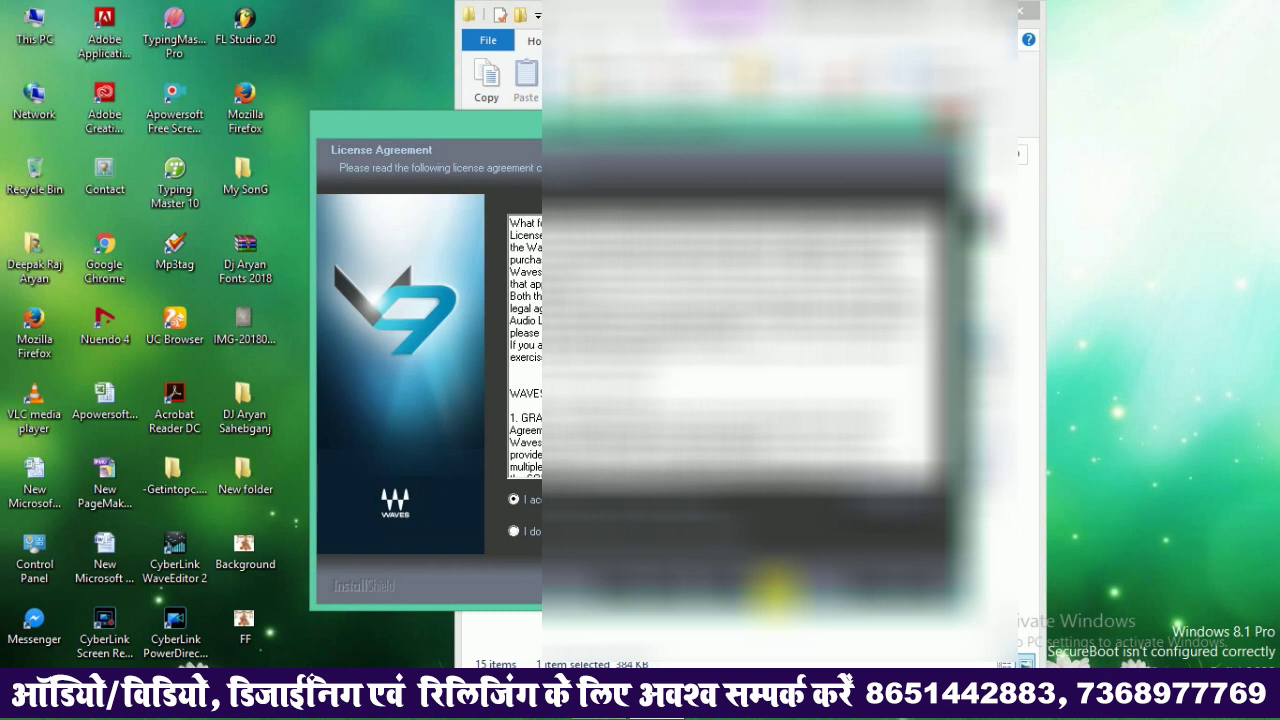
click(772, 590)
click(742, 580)
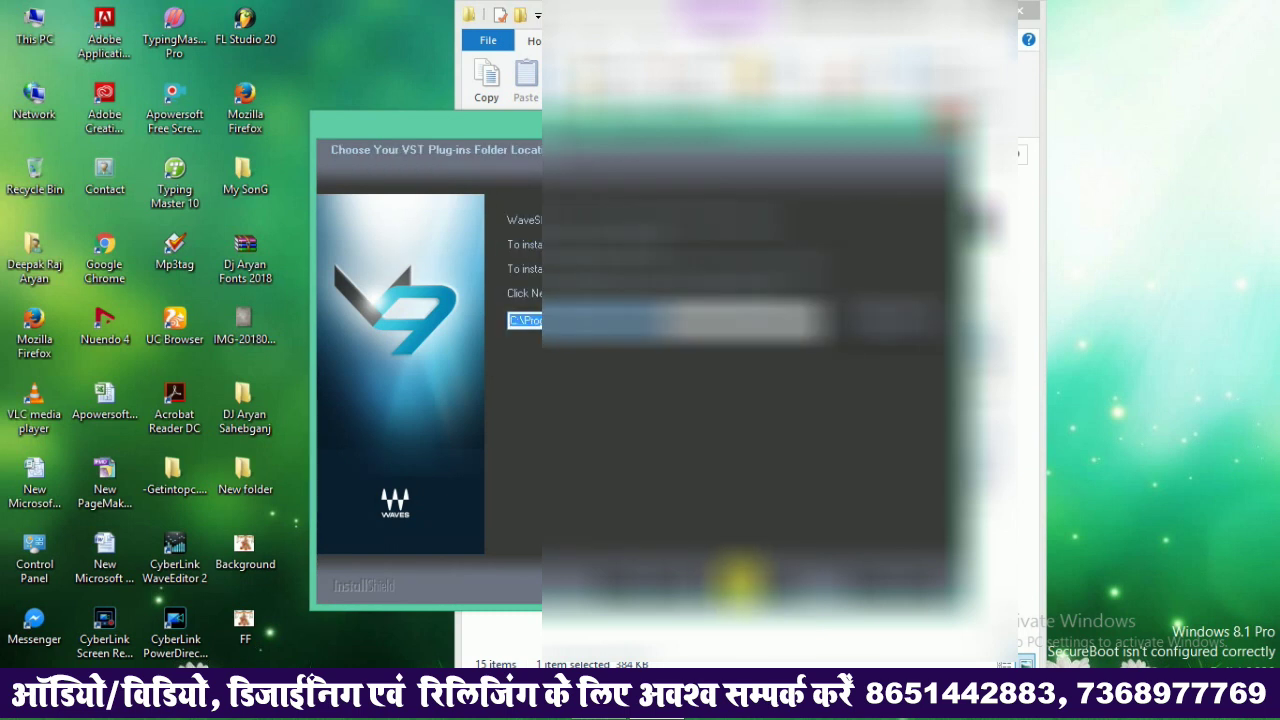
click(740, 578)
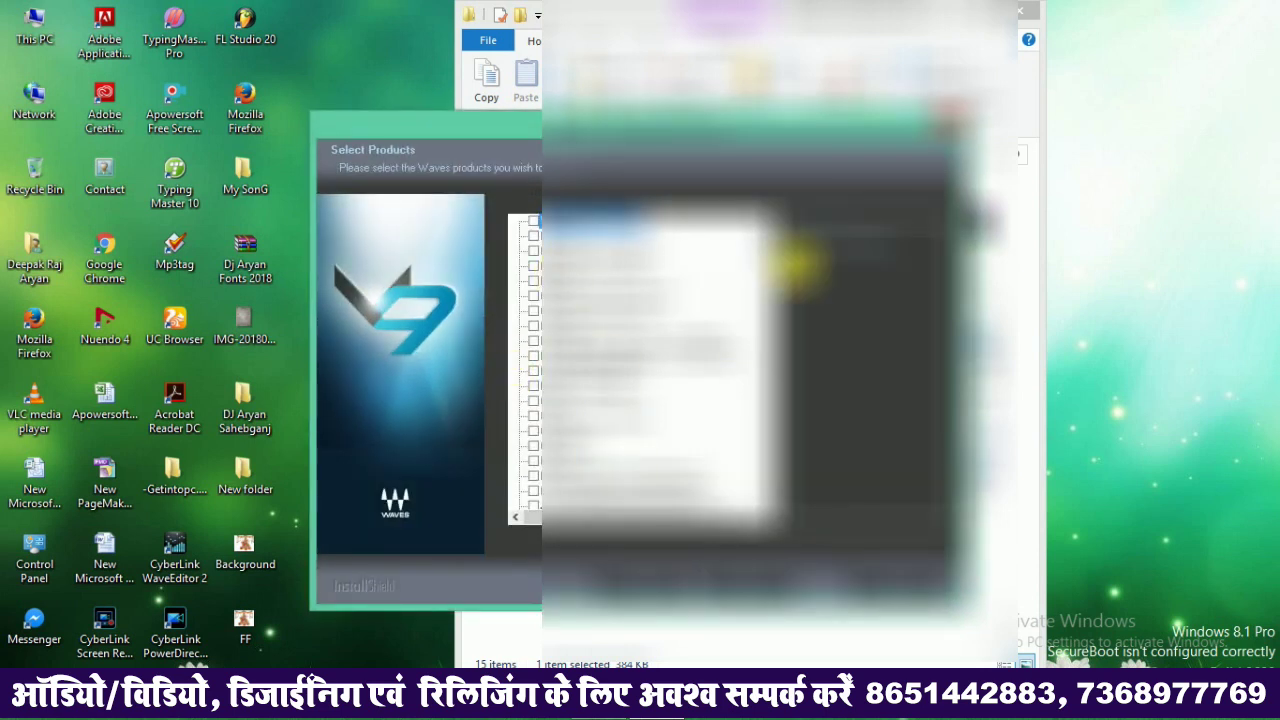
Tick every Waves product in the installer's product list, including the expandable product group near its end
mouse_move(768, 226)
mouse_down()
mouse_move(771, 417)
mouse_move(794, 488)
mouse_move(771, 357)
mouse_move(775, 210)
mouse_up()
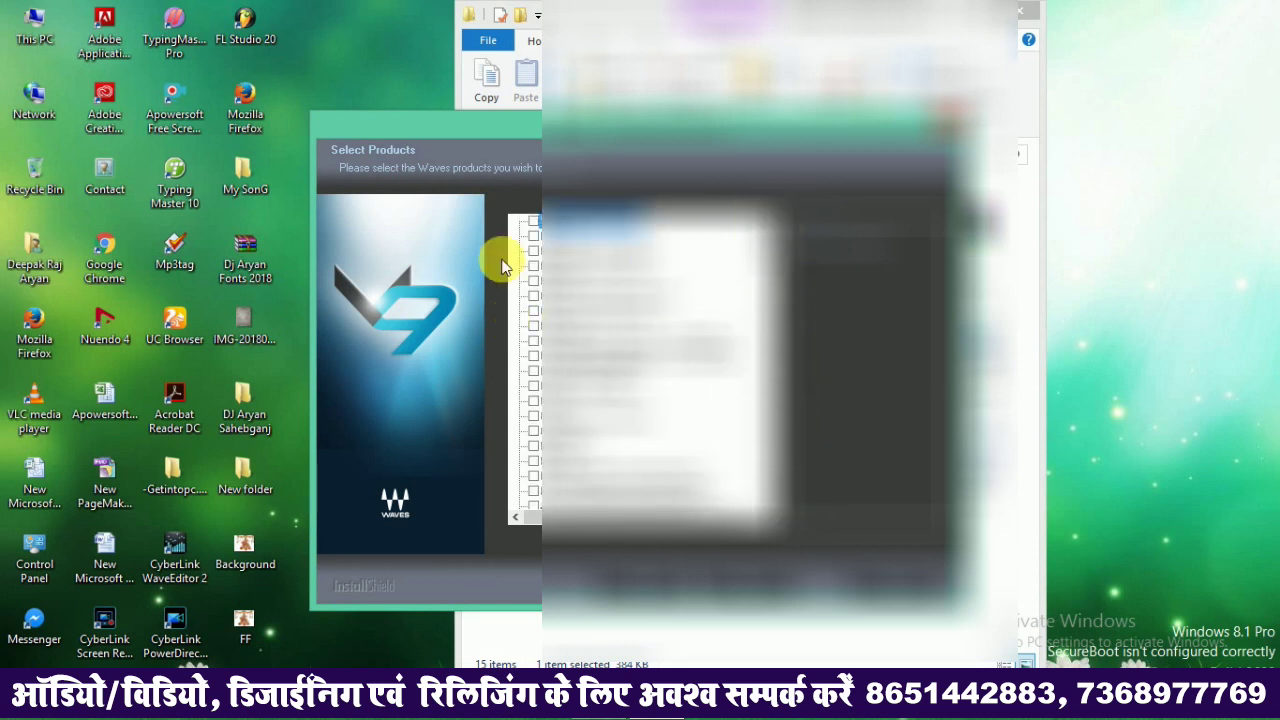
click(533, 221)
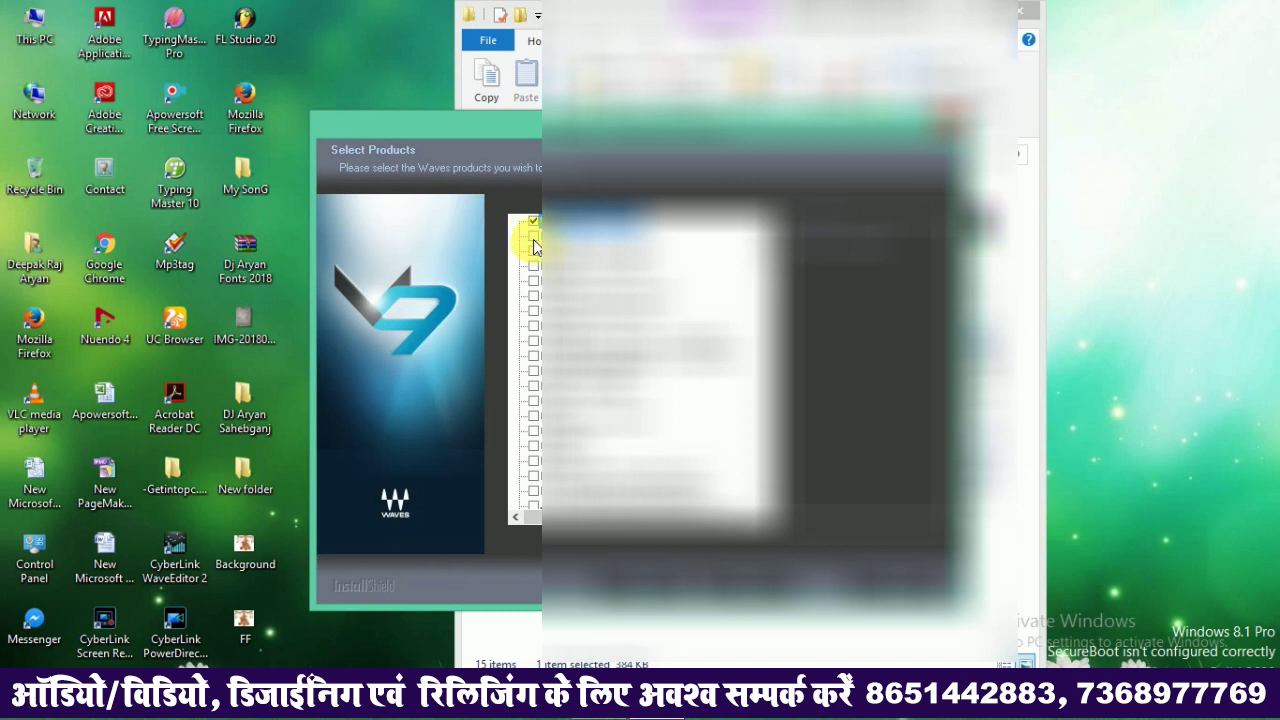
click(533, 236)
click(533, 251)
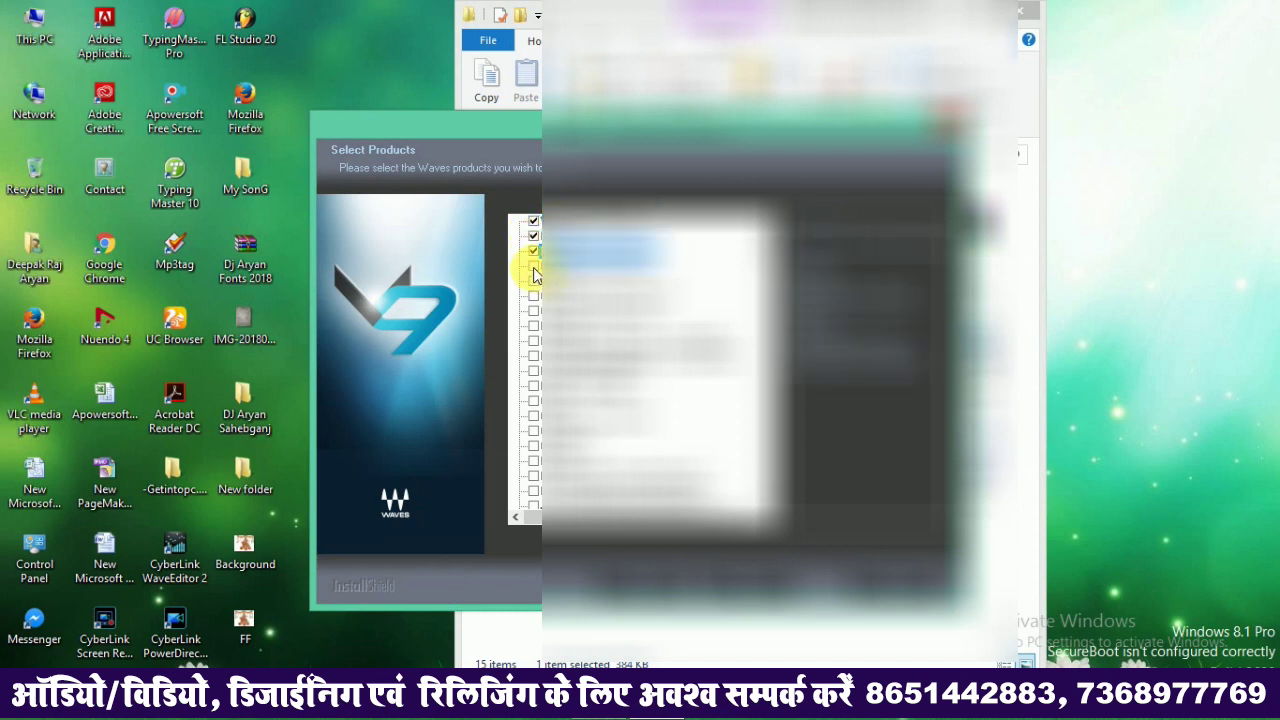
click(533, 266)
click(533, 281)
click(533, 296)
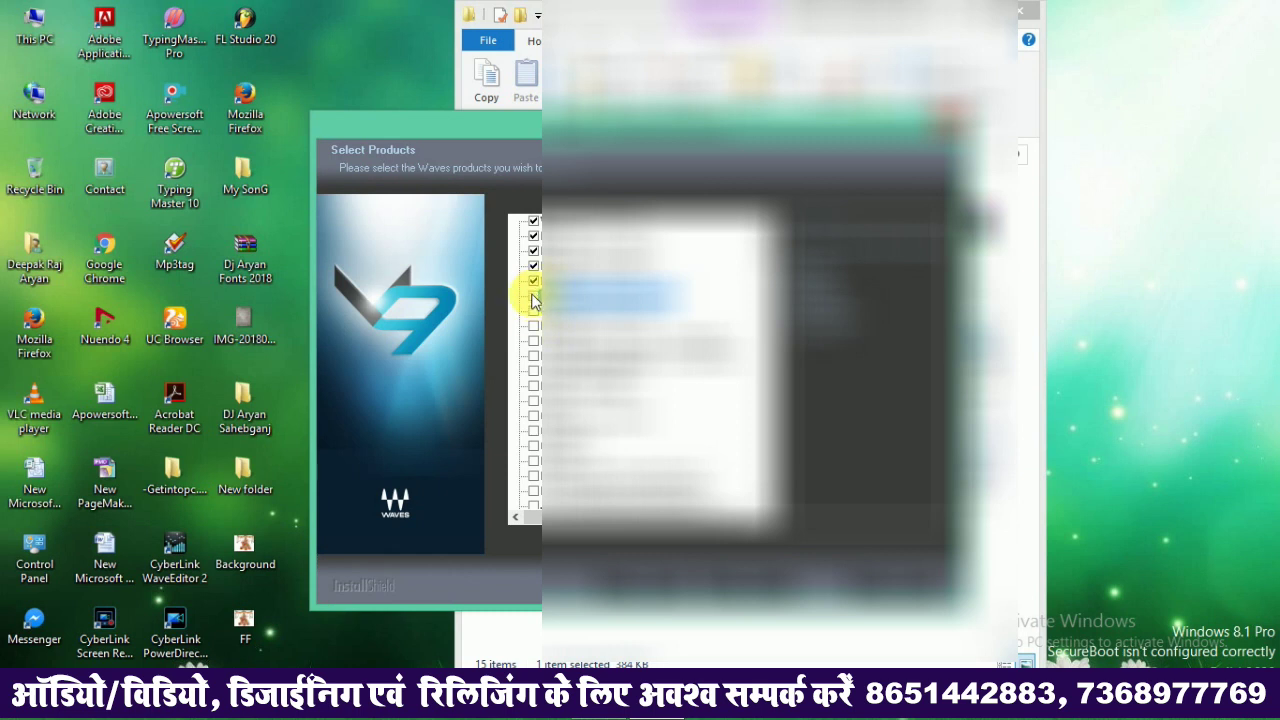
click(533, 311)
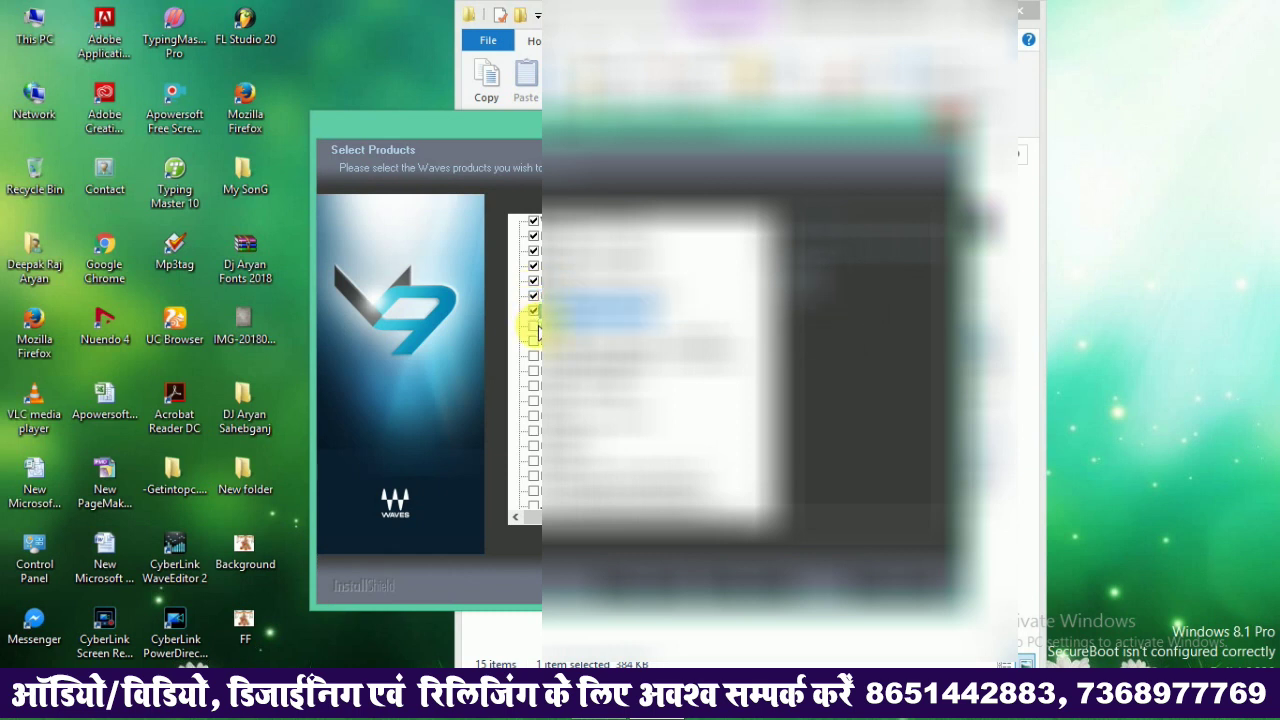
click(533, 326)
click(533, 341)
click(533, 356)
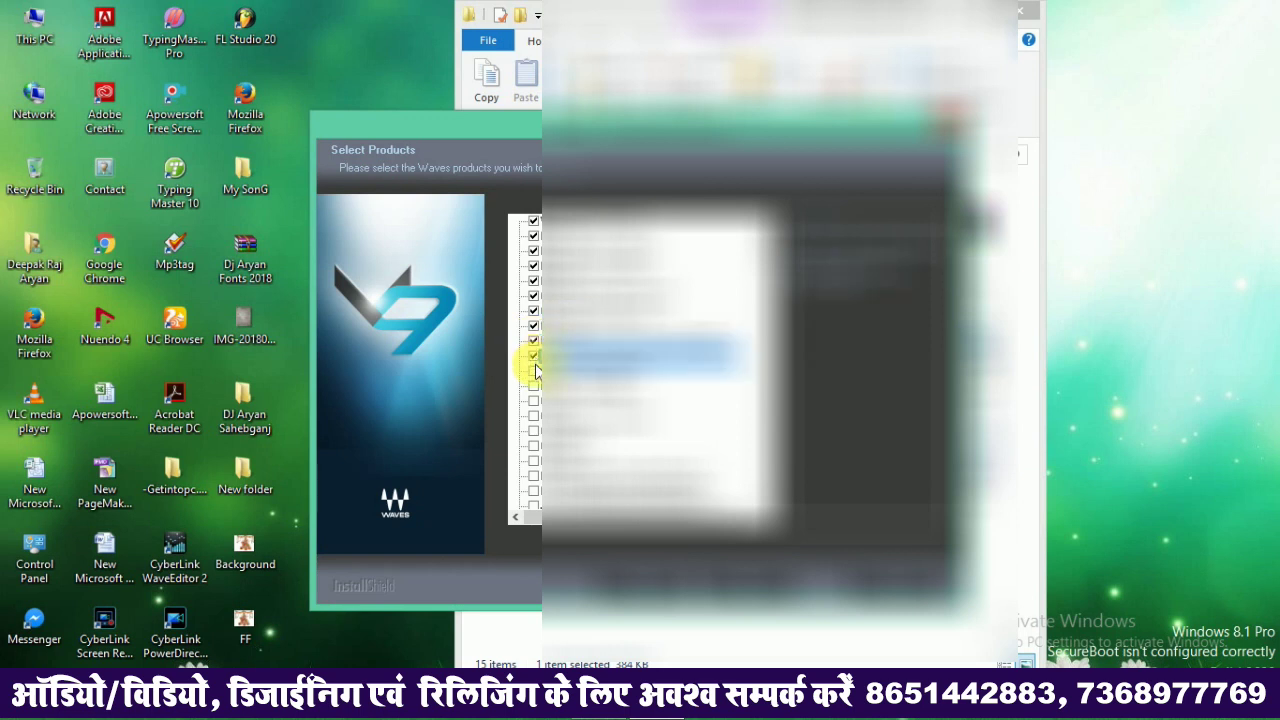
click(533, 371)
click(533, 386)
click(533, 401)
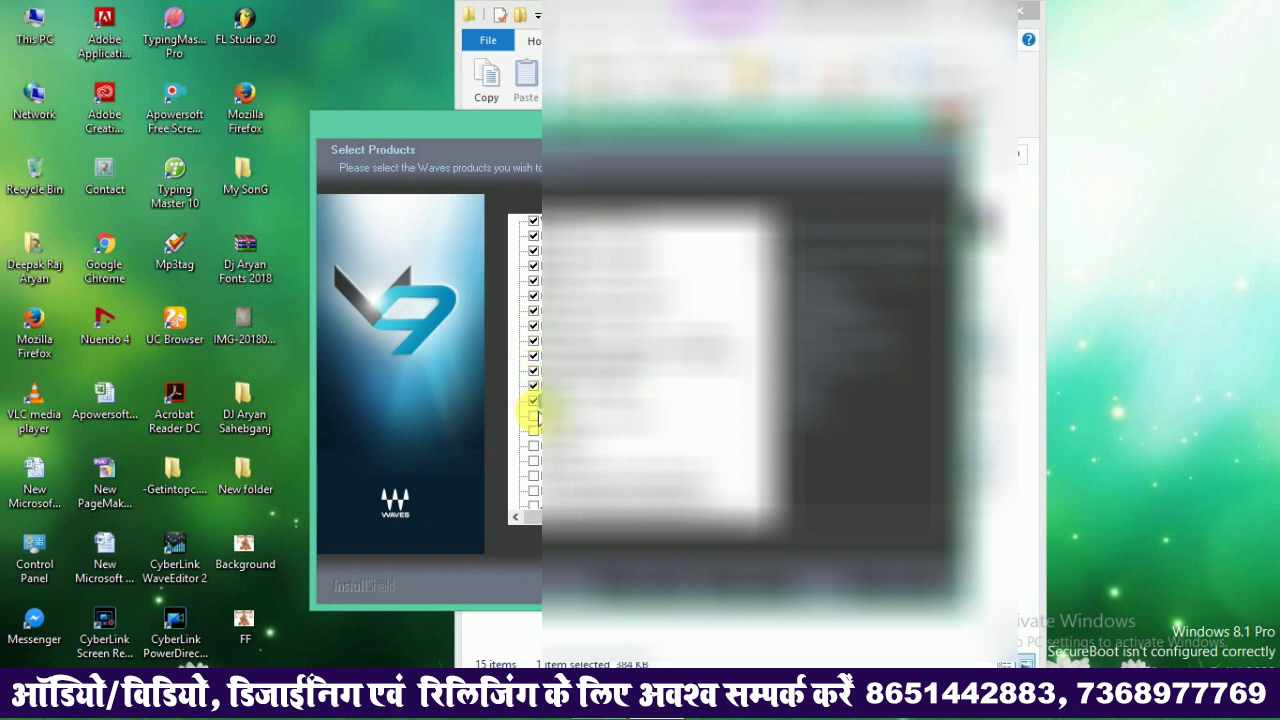
click(533, 416)
click(533, 431)
click(533, 446)
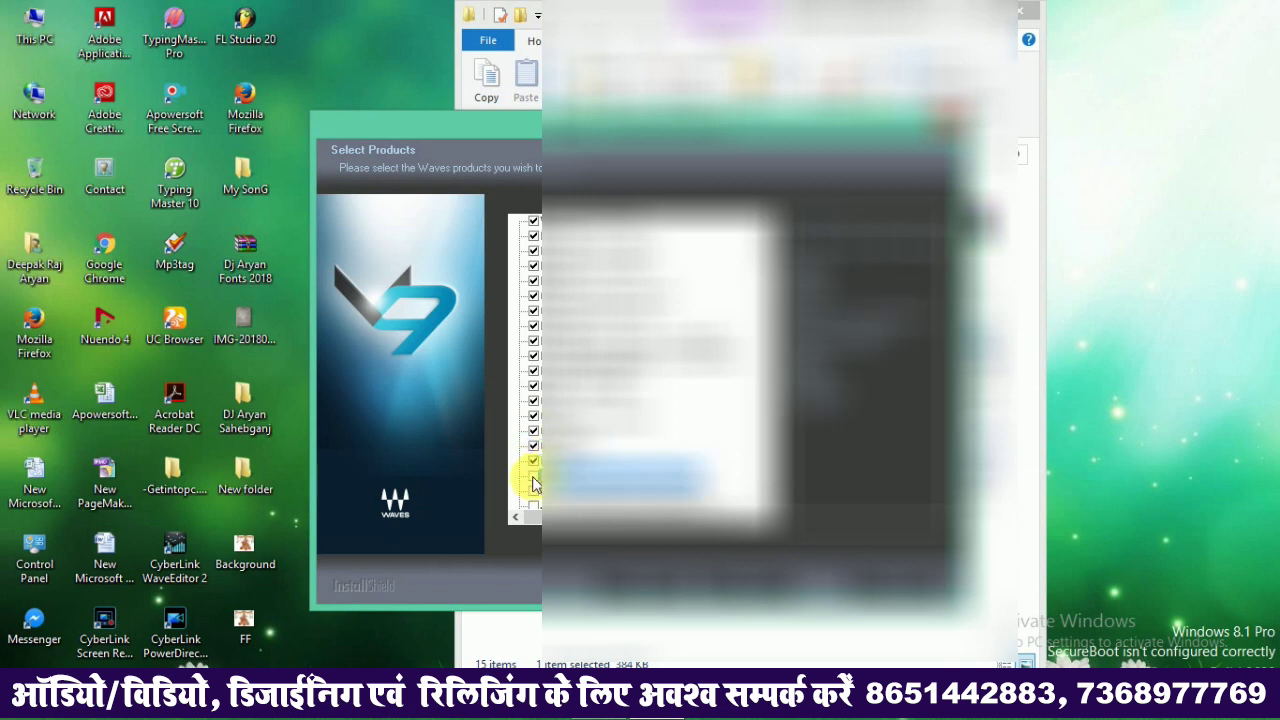
scroll(535, 420, down, 1)
scroll(535, 397, down, 4)
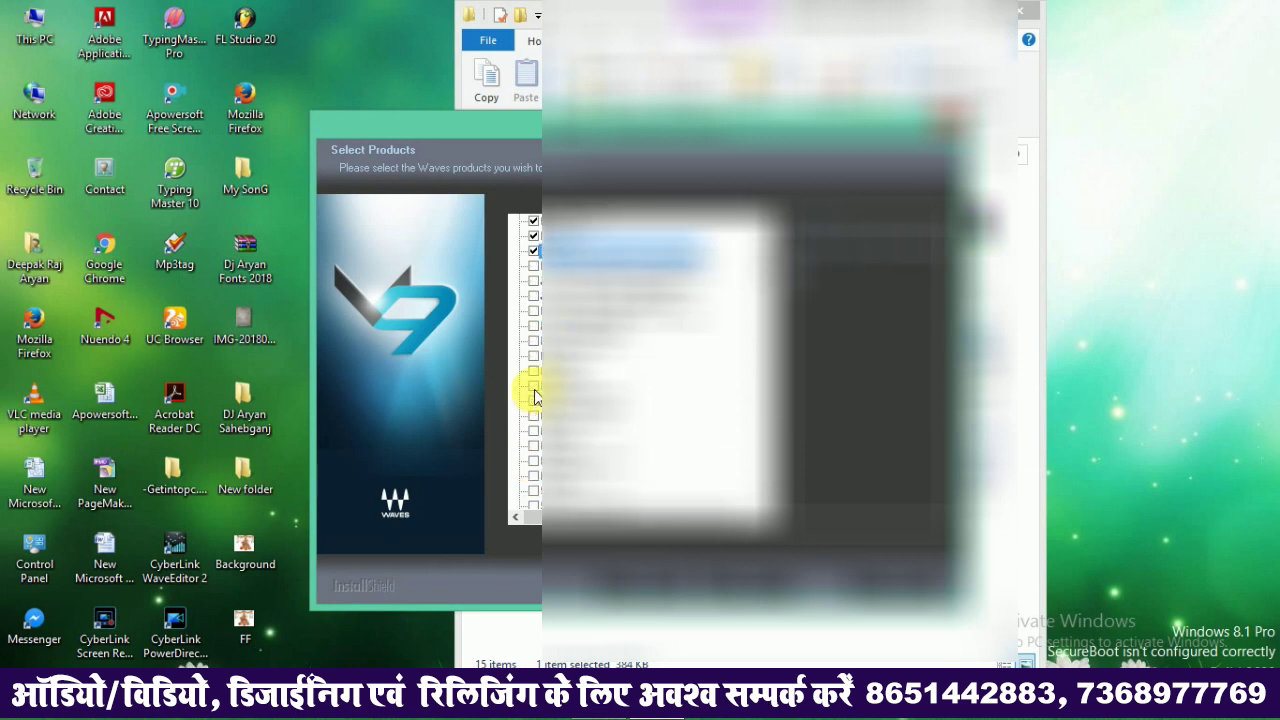
click(533, 265)
click(533, 280)
click(533, 295)
click(533, 310)
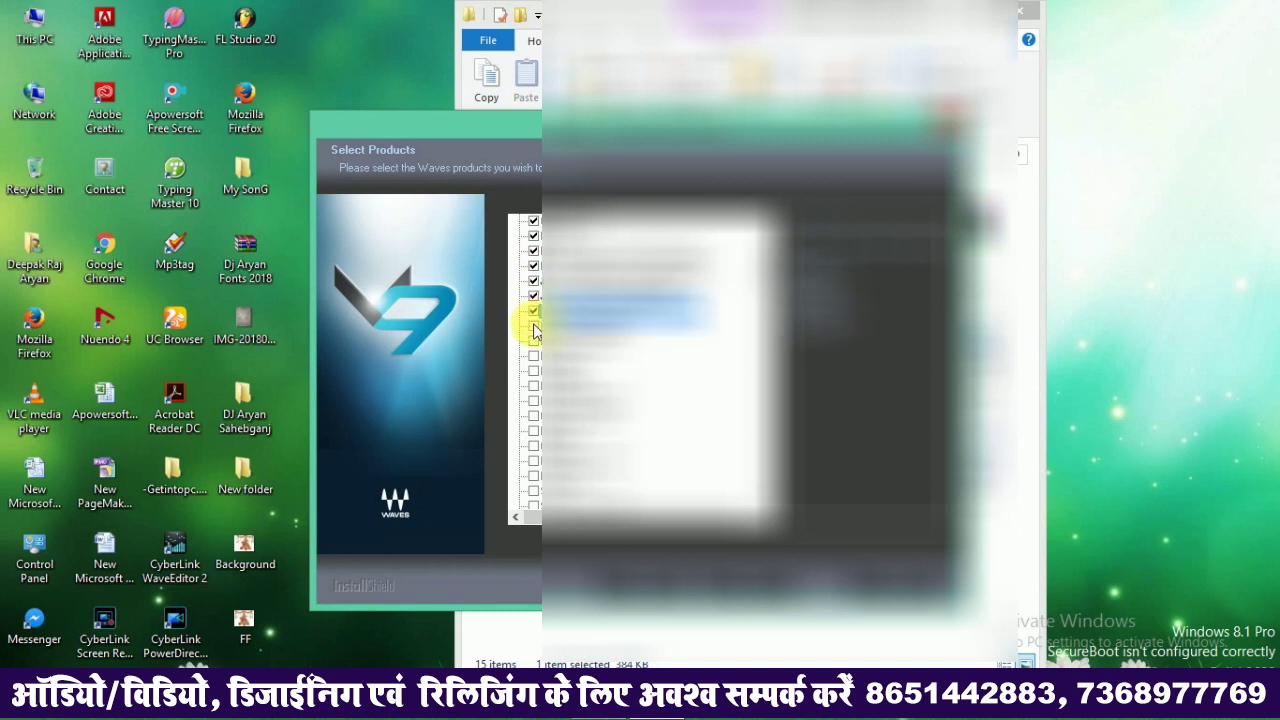
click(533, 325)
click(533, 340)
click(533, 355)
click(533, 370)
click(533, 385)
click(533, 400)
click(533, 415)
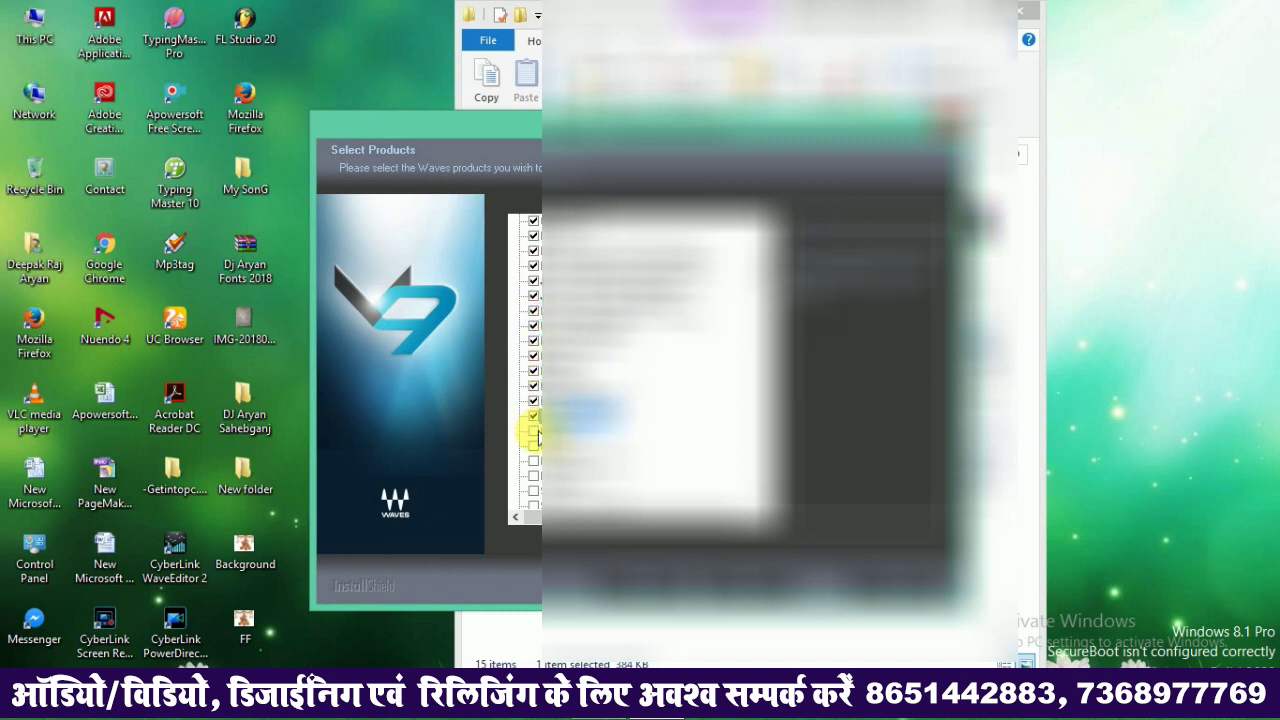
scroll(532, 440, down, 2)
click(533, 357)
click(534, 371)
click(535, 386)
click(534, 401)
click(534, 416)
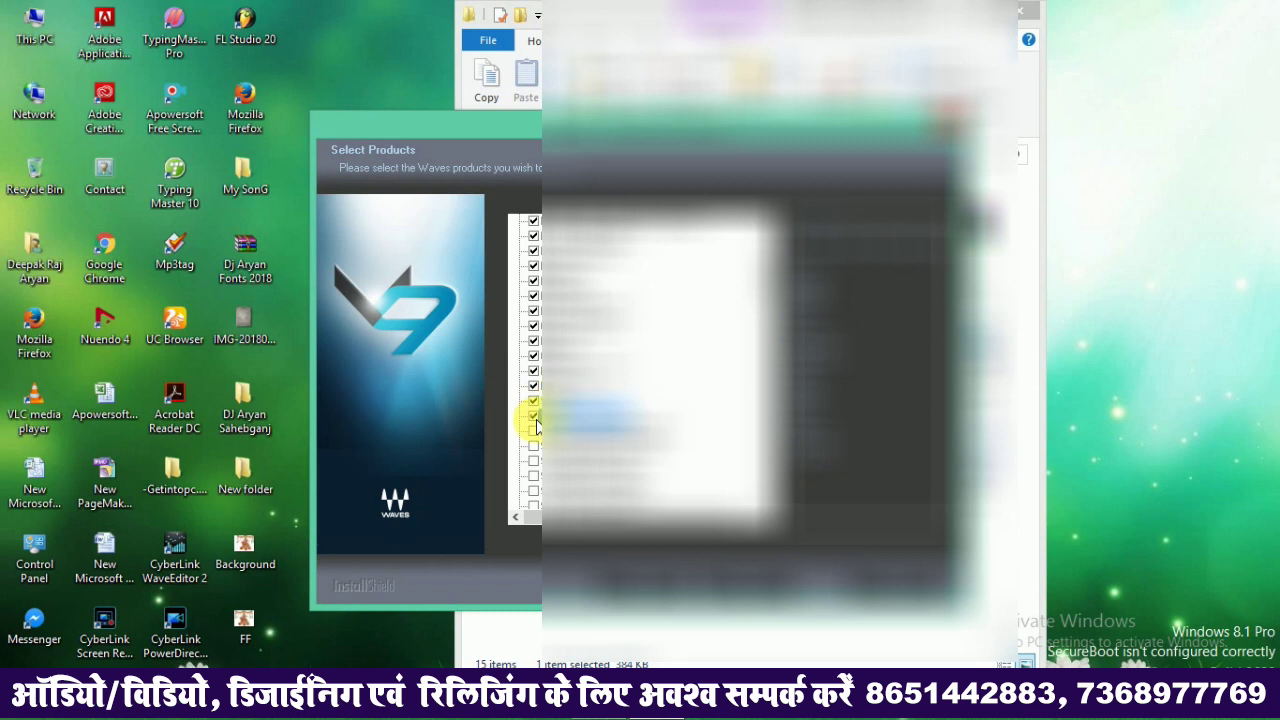
click(534, 431)
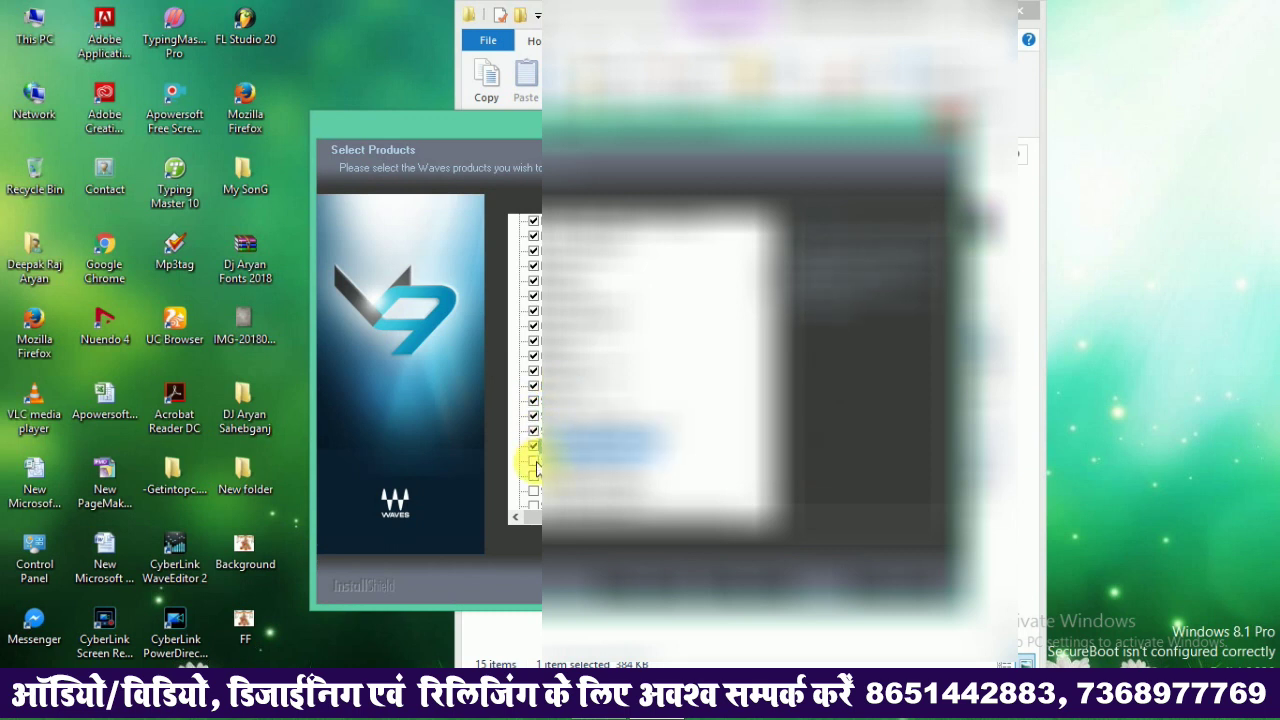
scroll(537, 473, down, 3)
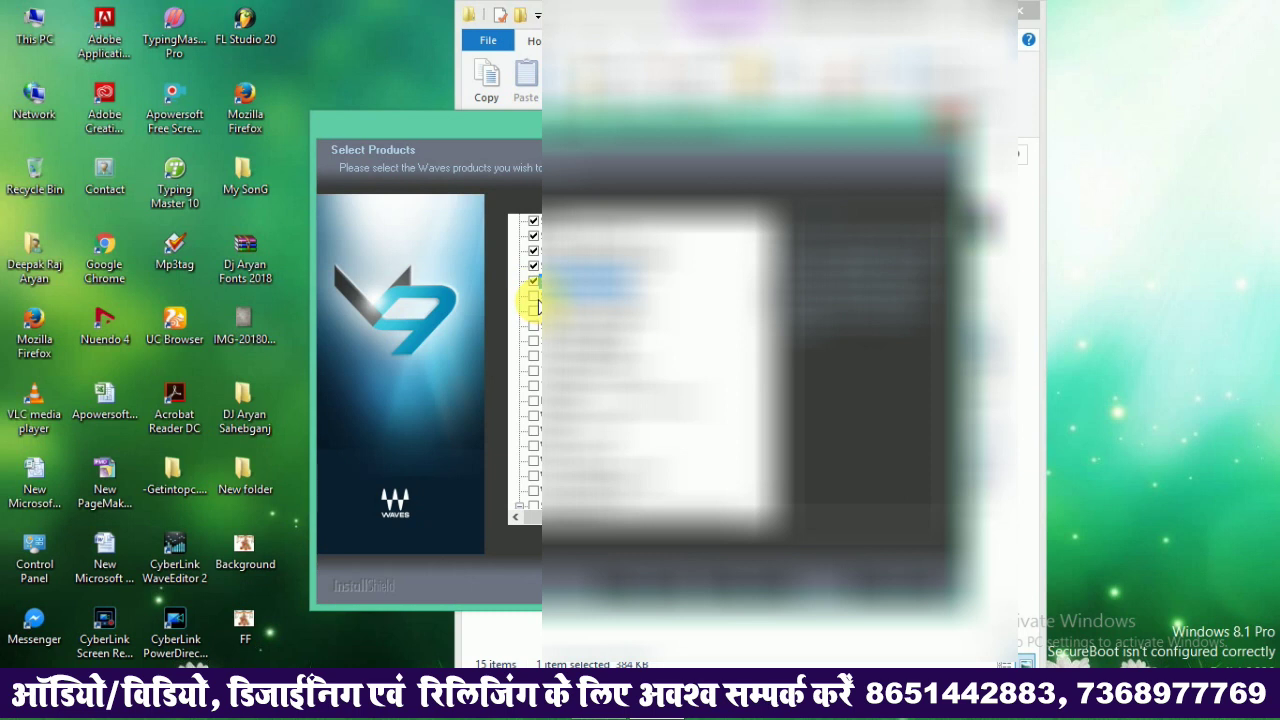
click(533, 296)
click(533, 311)
click(533, 326)
click(533, 341)
click(533, 356)
click(534, 371)
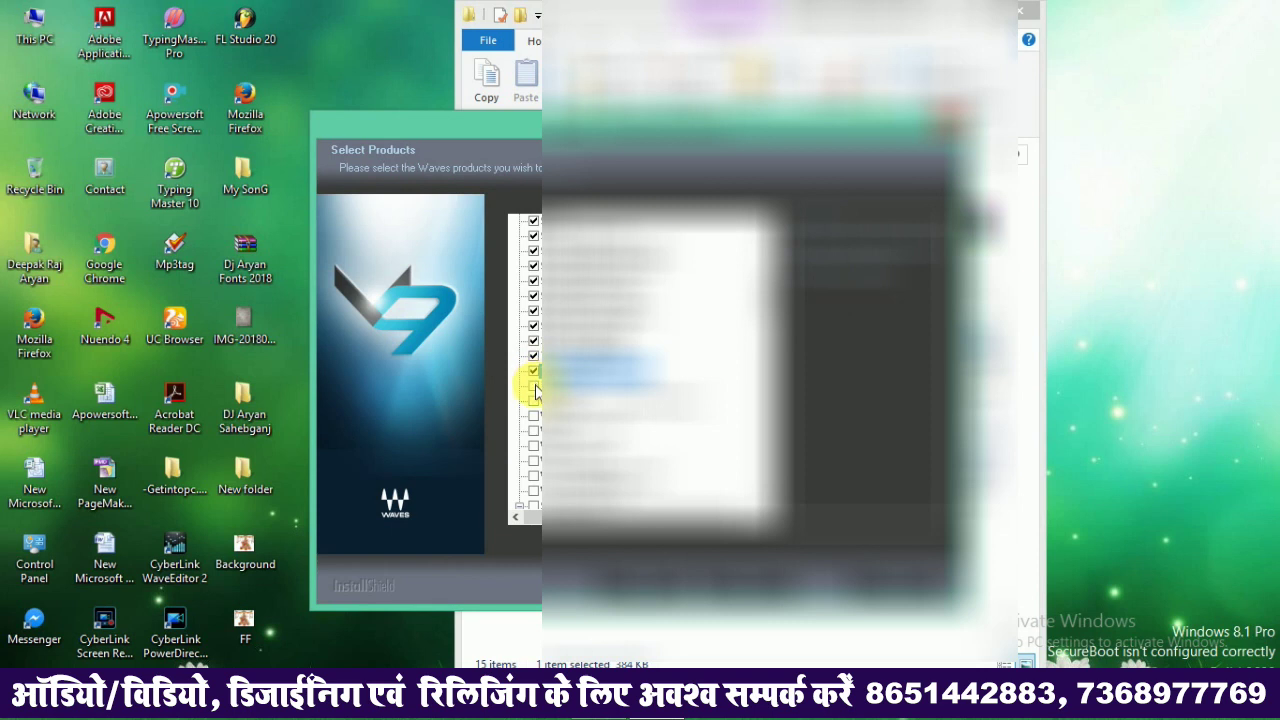
click(534, 386)
click(534, 401)
click(534, 416)
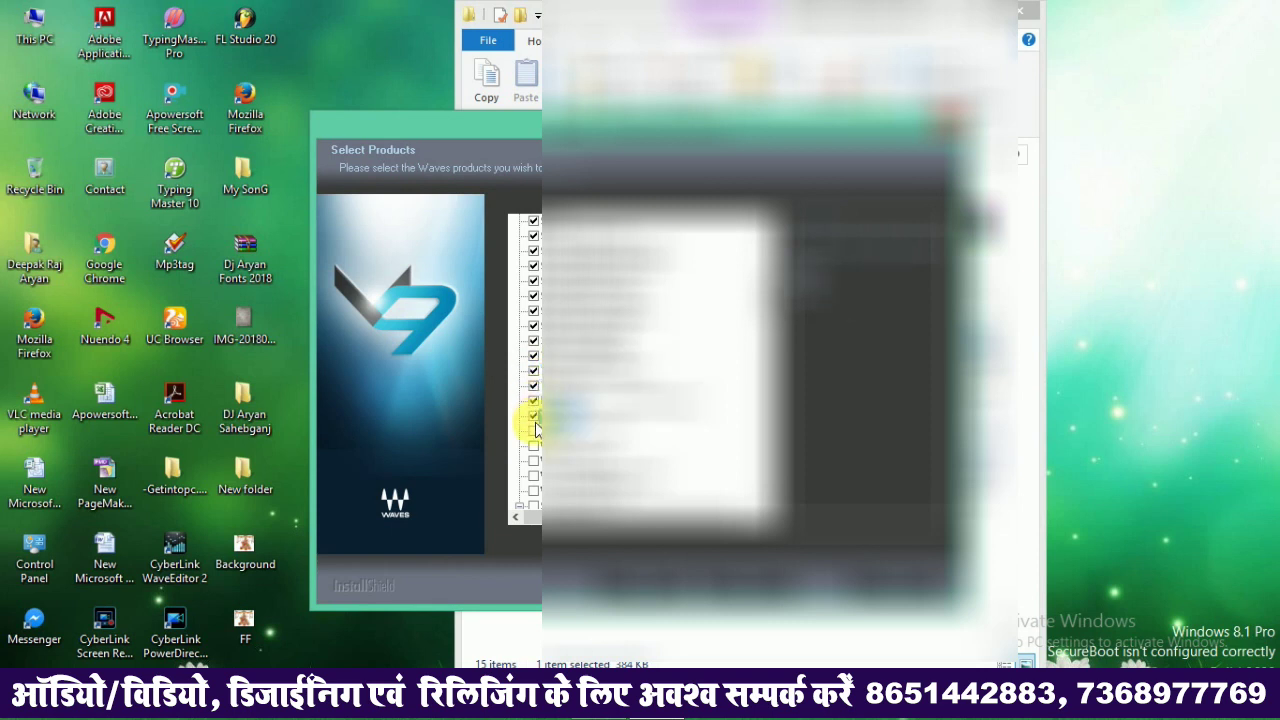
scroll(605, 400, down, 5)
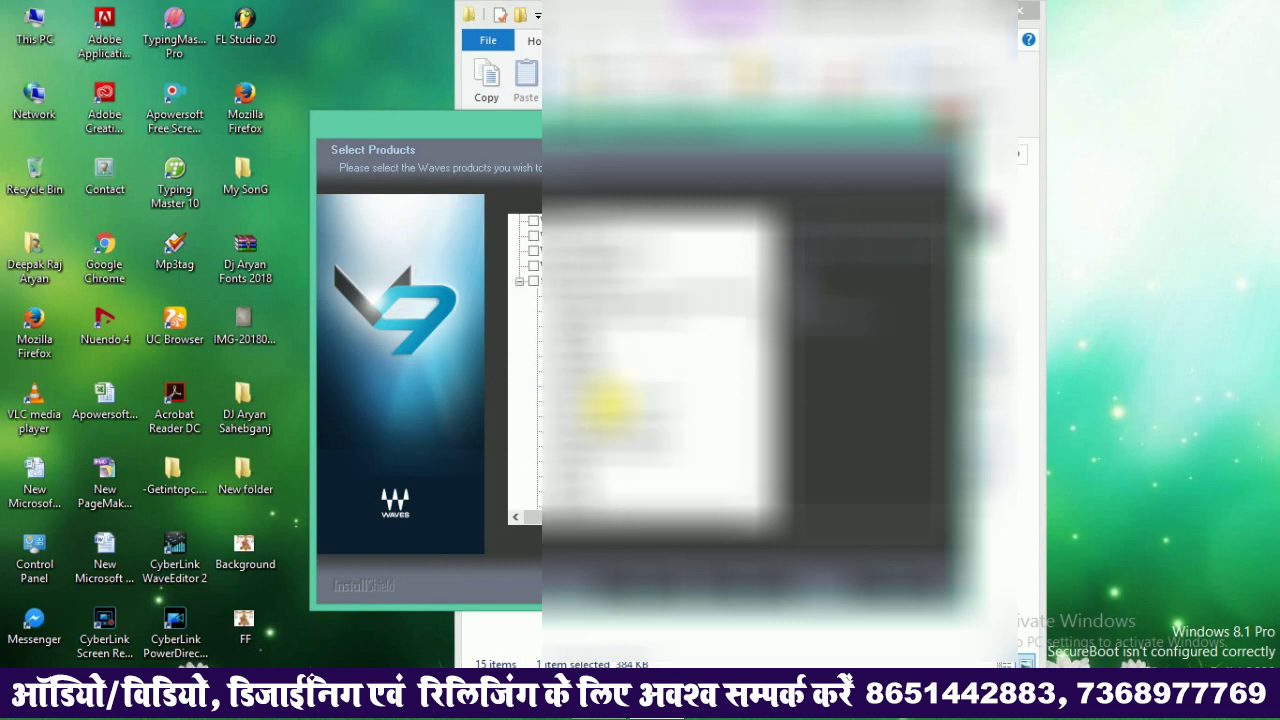
scroll(600, 390, up, 1)
click(533, 266)
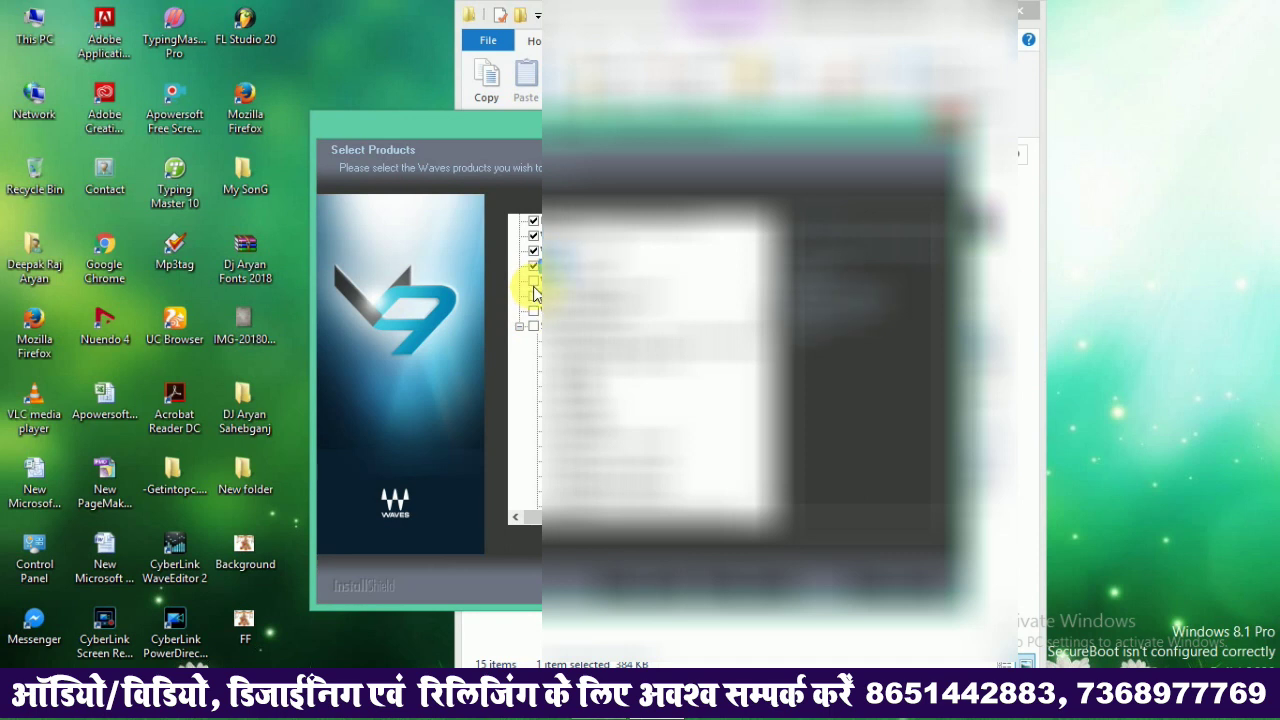
click(533, 281)
click(533, 325)
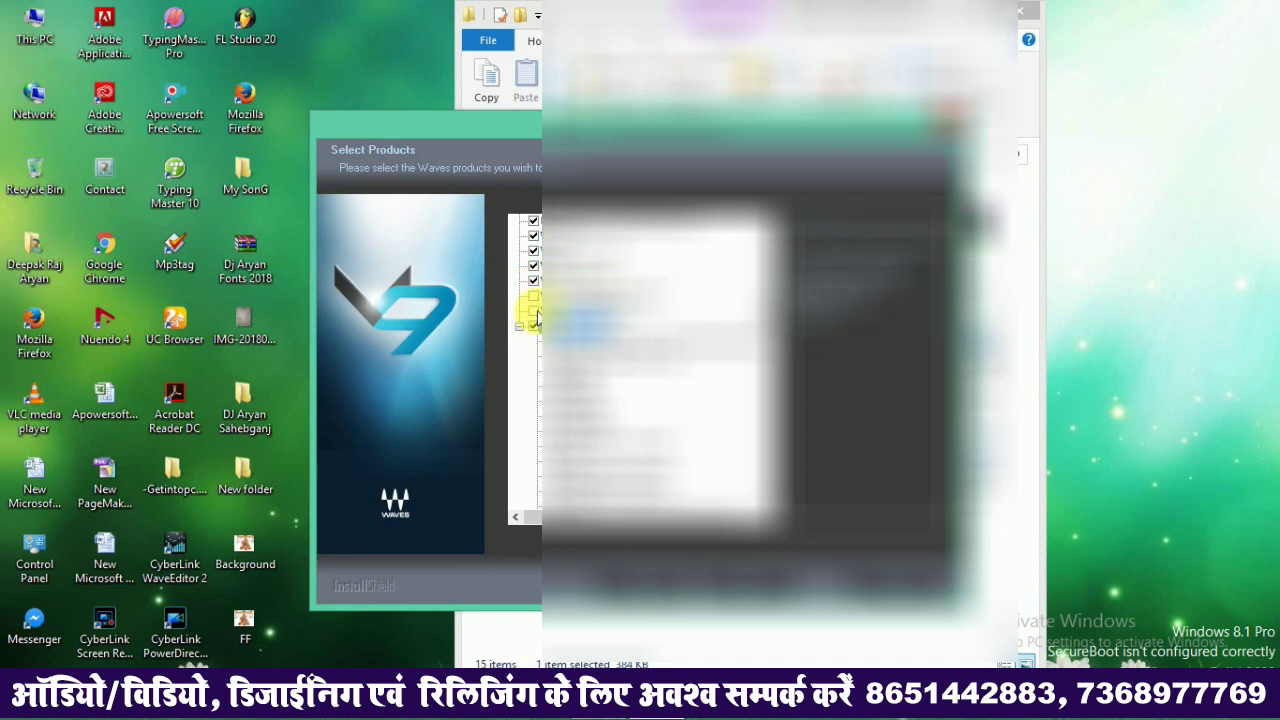
click(533, 311)
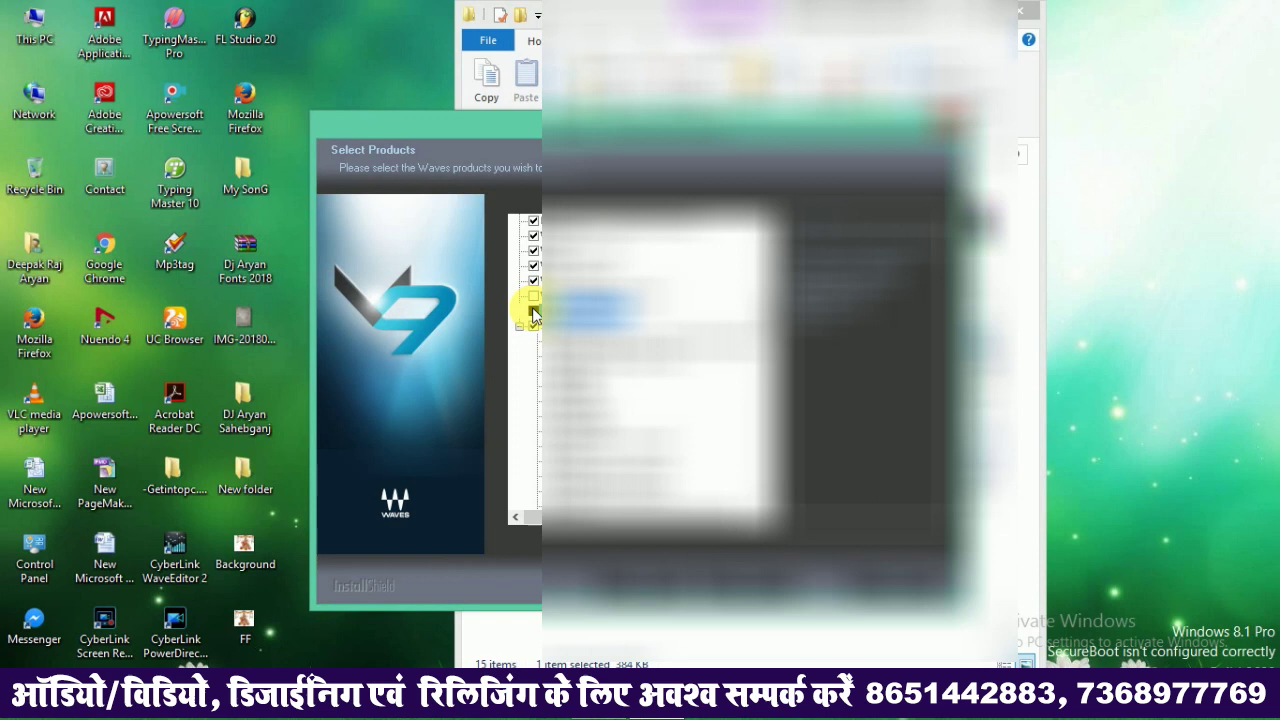
click(533, 296)
scroll(640, 370, down, 5)
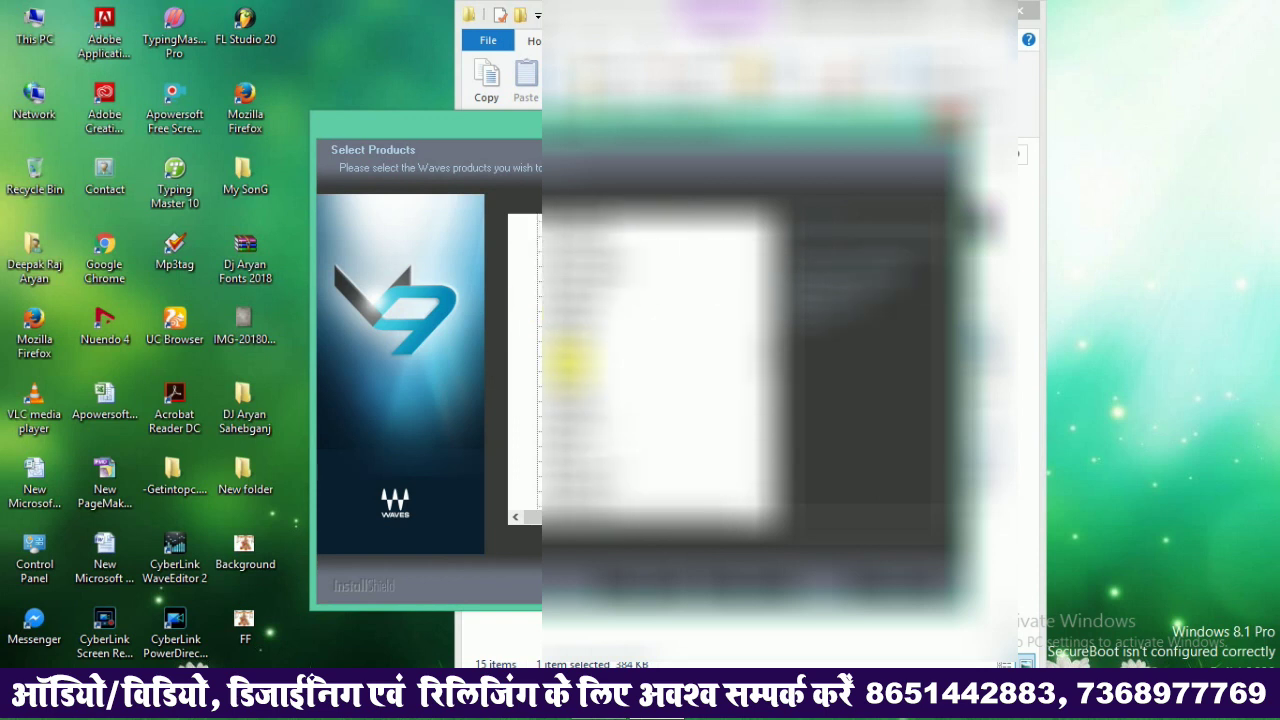
scroll(640, 370, up, 5)
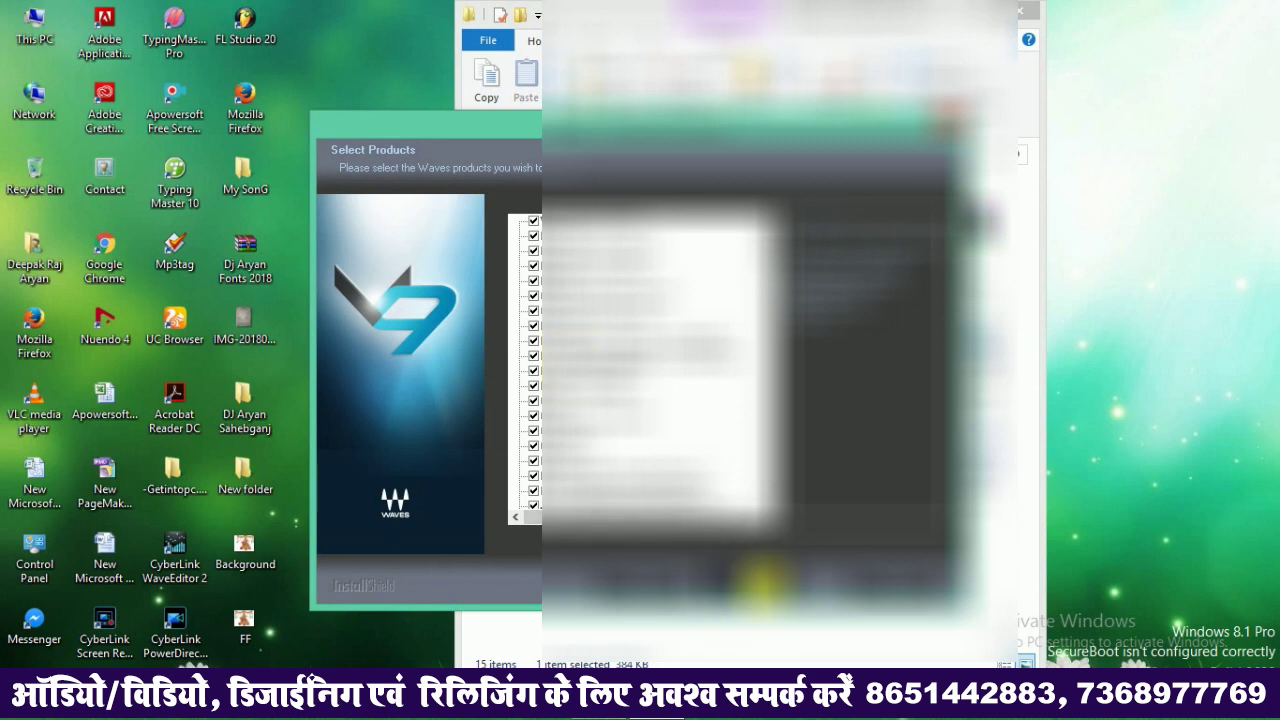
Review the summary of selected Waves products, install them and finish the InstallShield wizard
click(761, 581)
scroll(800, 380, down, 4)
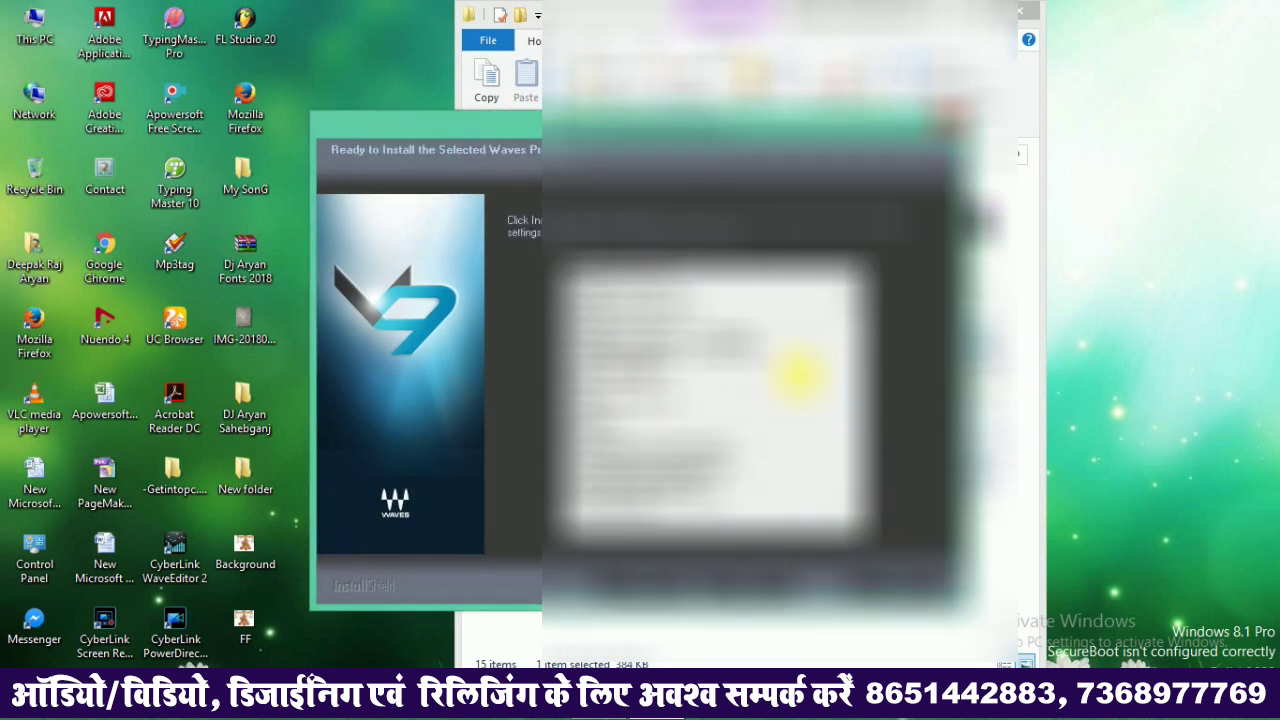
scroll(797, 375, down, 5)
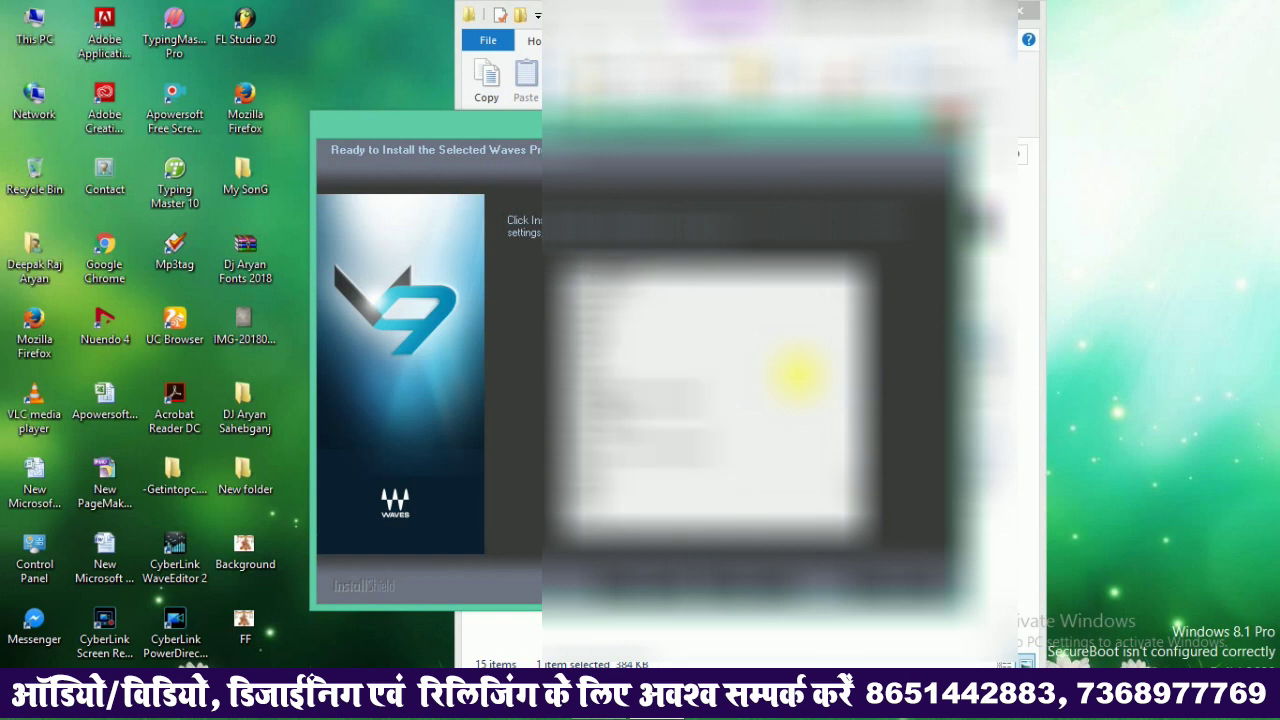
scroll(797, 375, down, 5)
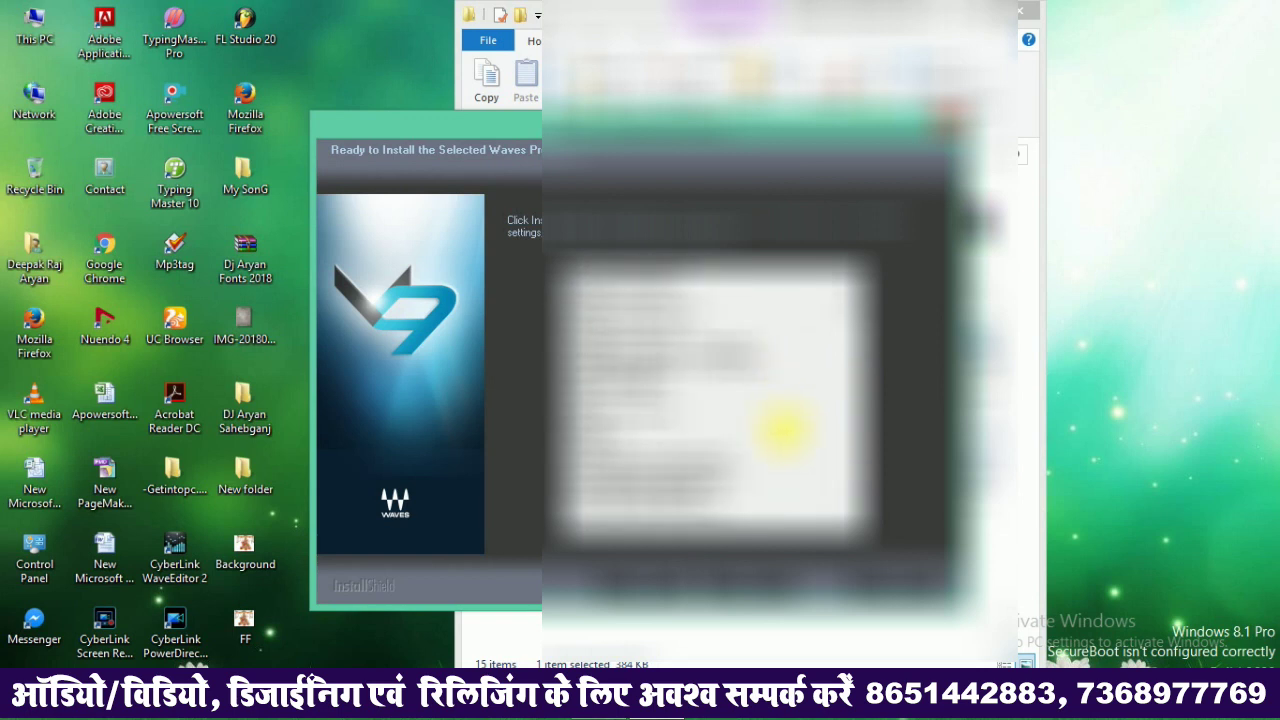
click(750, 577)
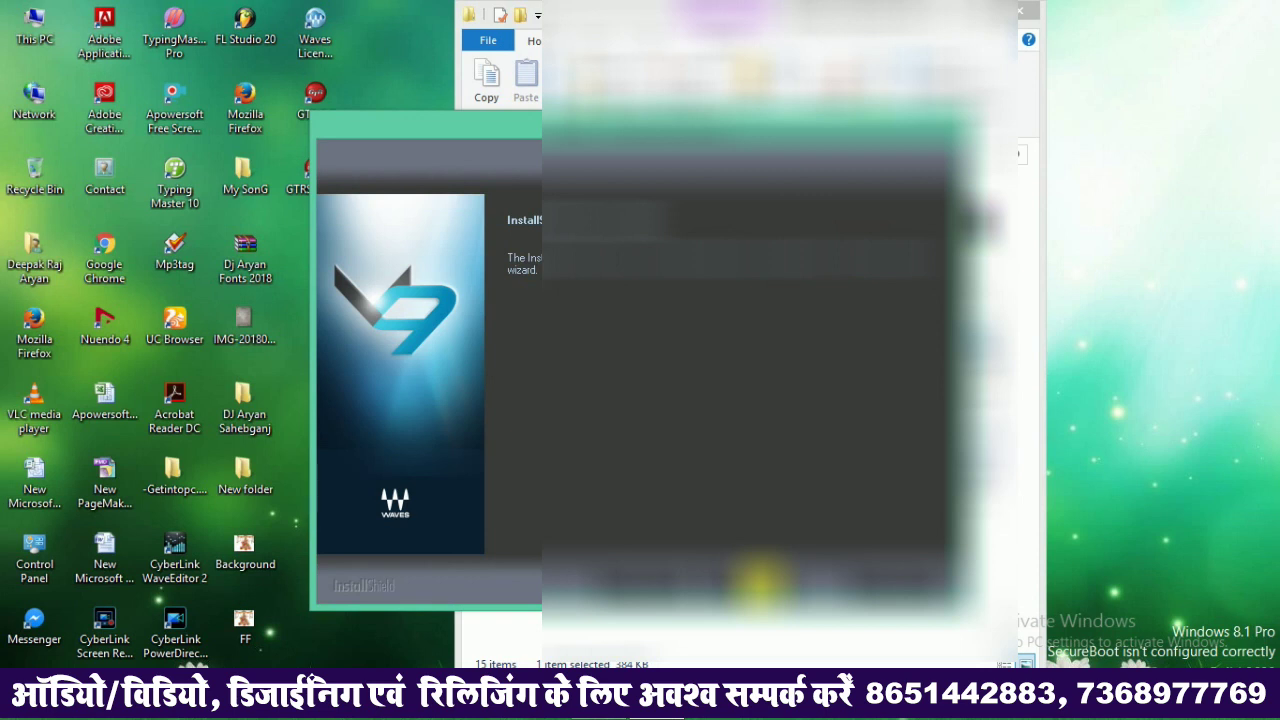
click(760, 578)
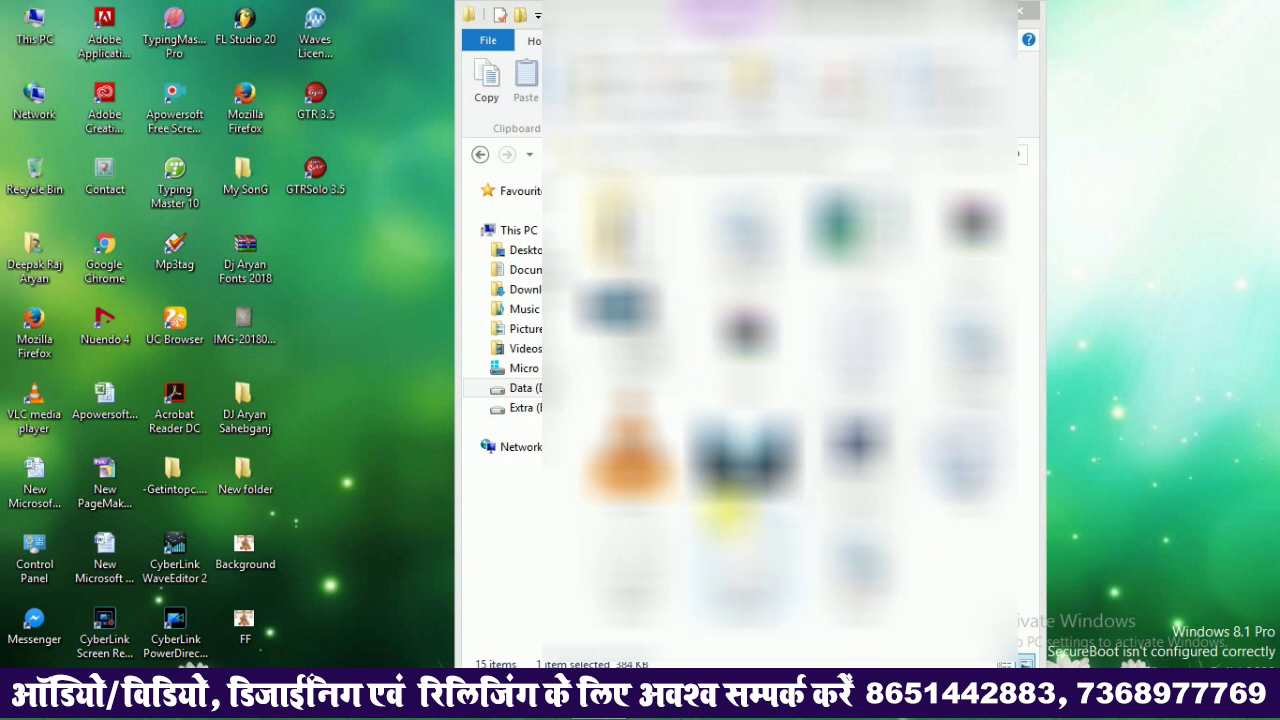
Open the subfolder in the Waves package, launch the setup program inside and keep the default WaveShell-VST 9.0 locations
double_click(620, 228)
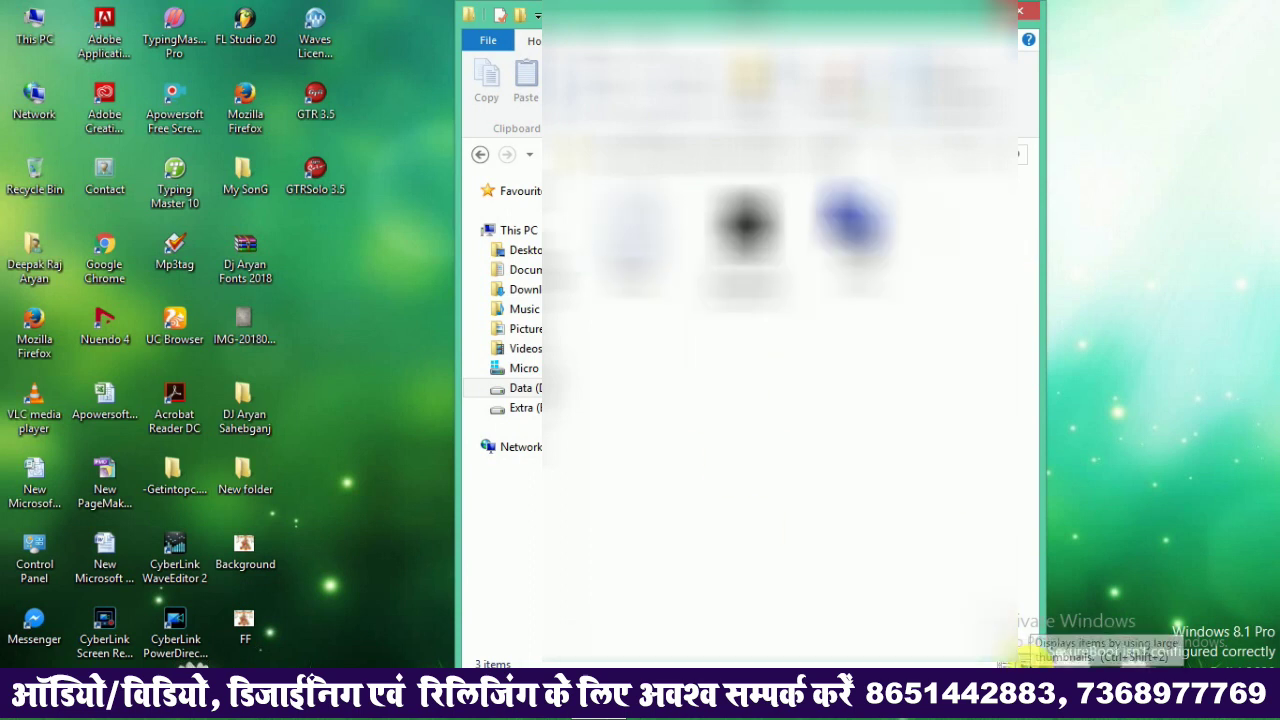
click(785, 272)
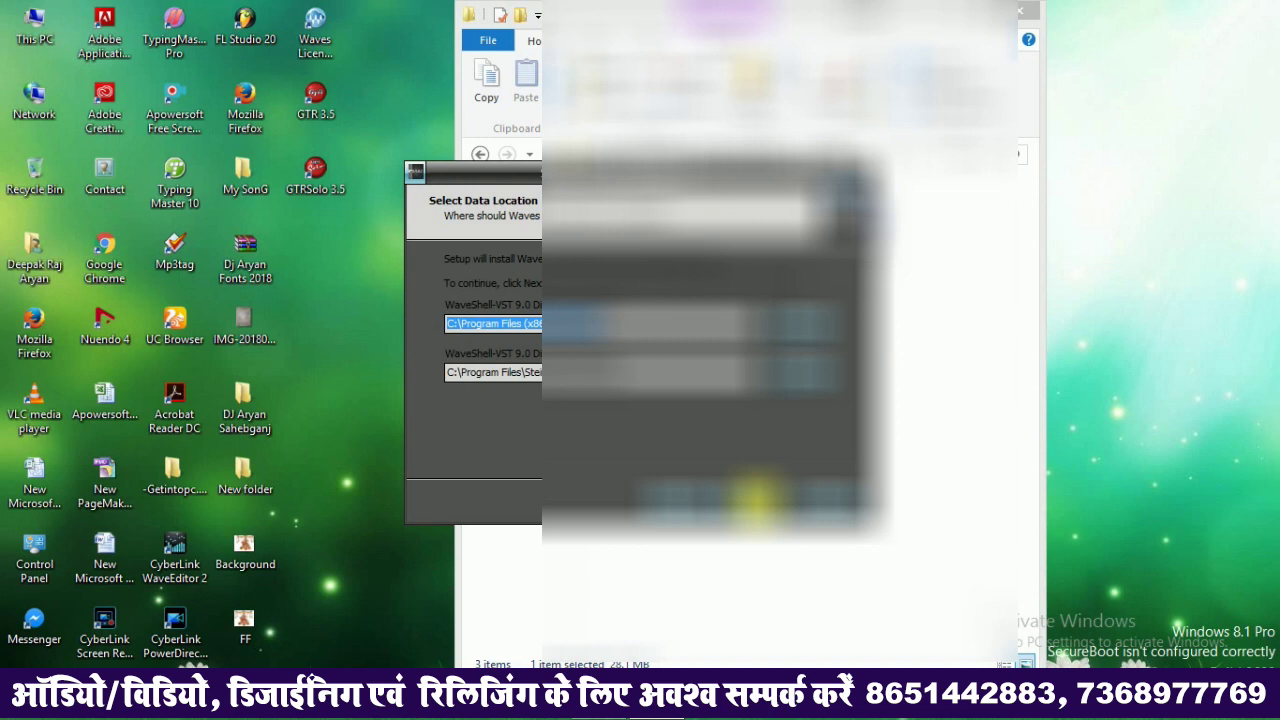
key(Return)
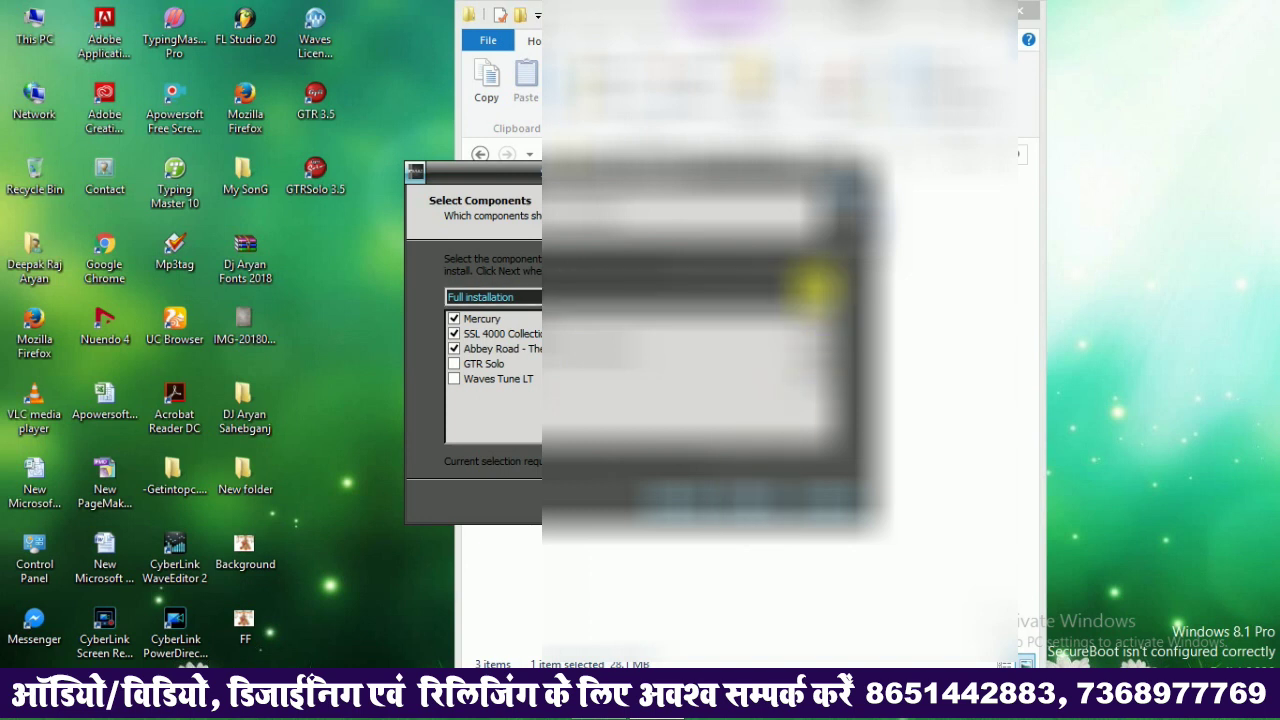
View the installation types and add GTR Solo and Waves Tune LT to the selected components
click(815, 293)
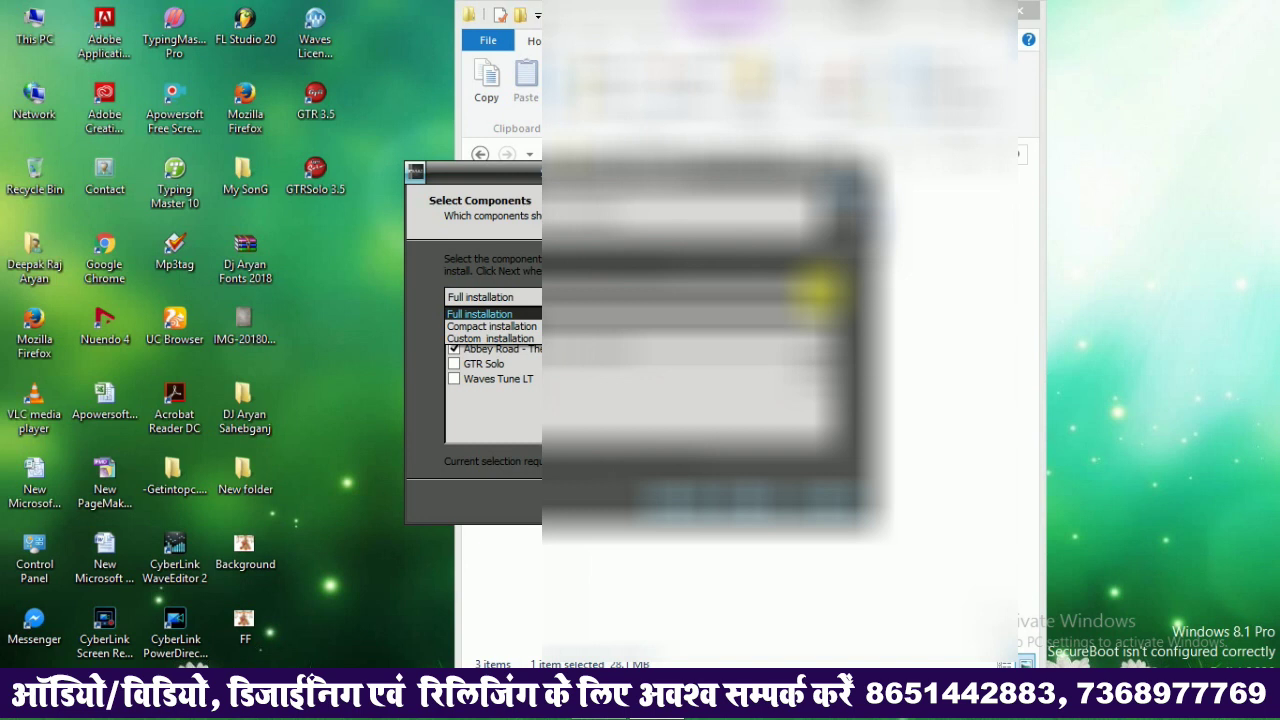
click(815, 292)
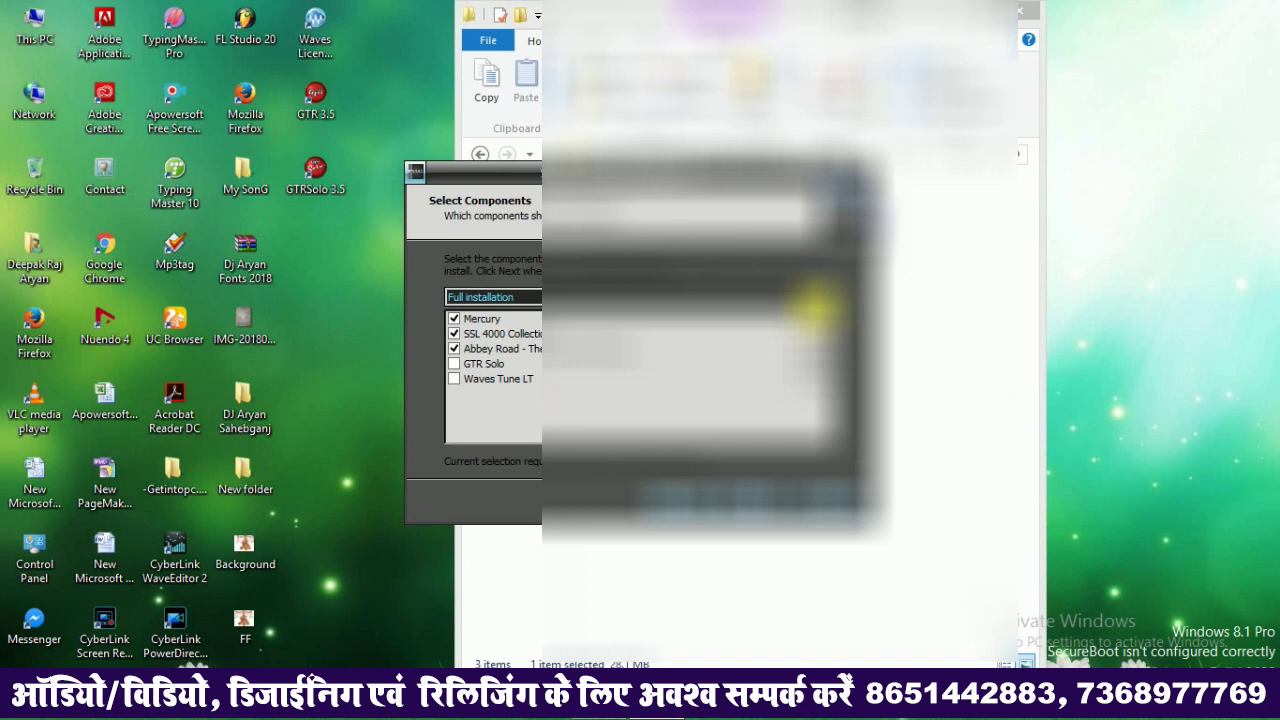
click(456, 364)
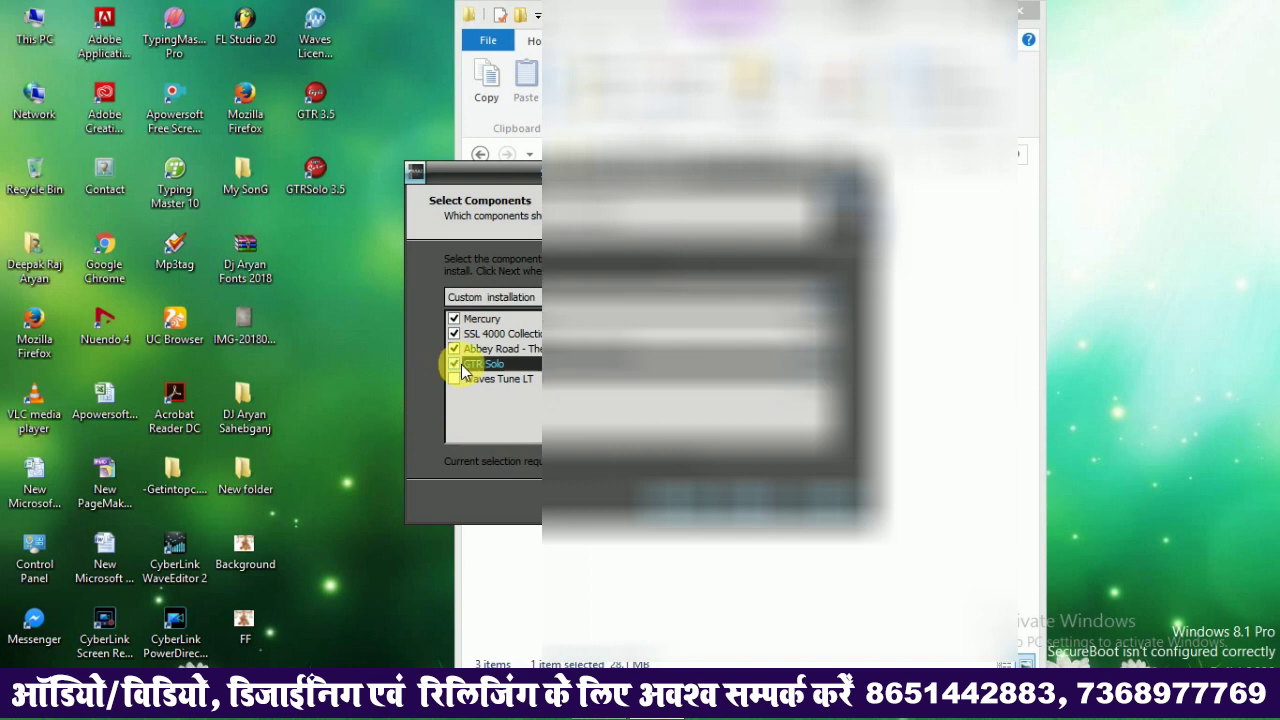
click(456, 379)
Continue with Waves as the Start Menu folder and run the installation of the chosen components
click(737, 500)
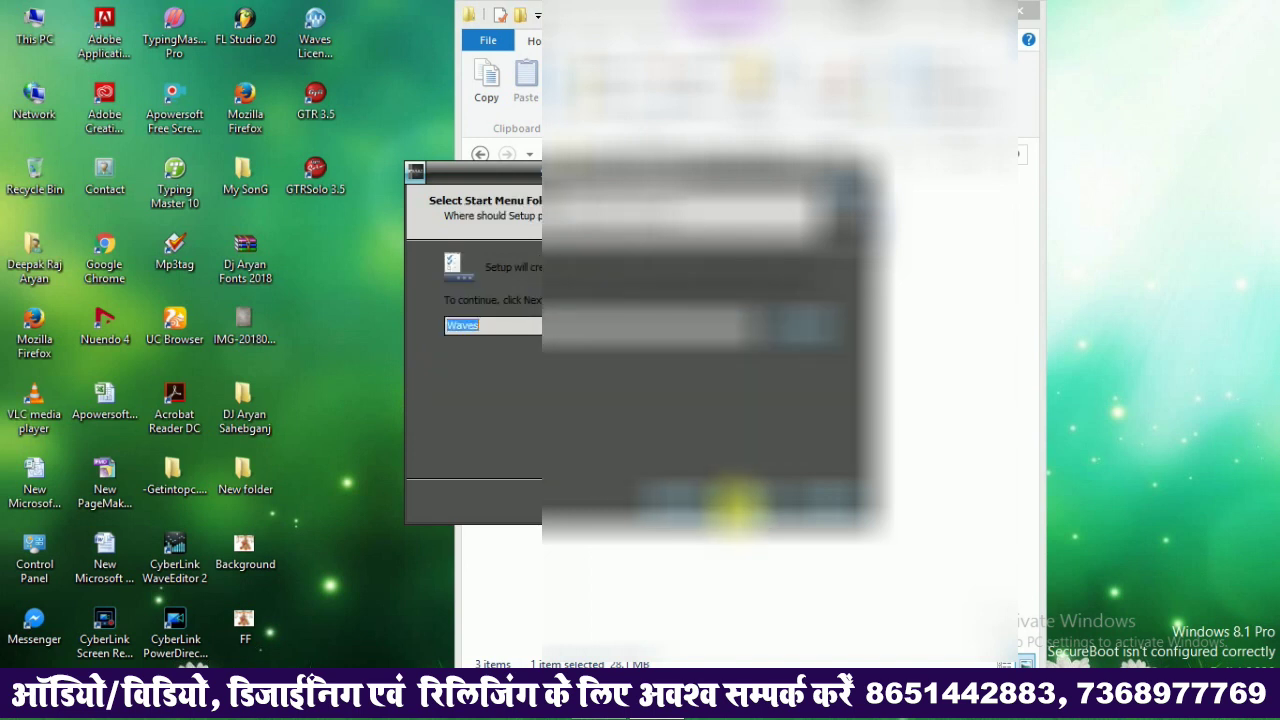
click(737, 503)
click(736, 503)
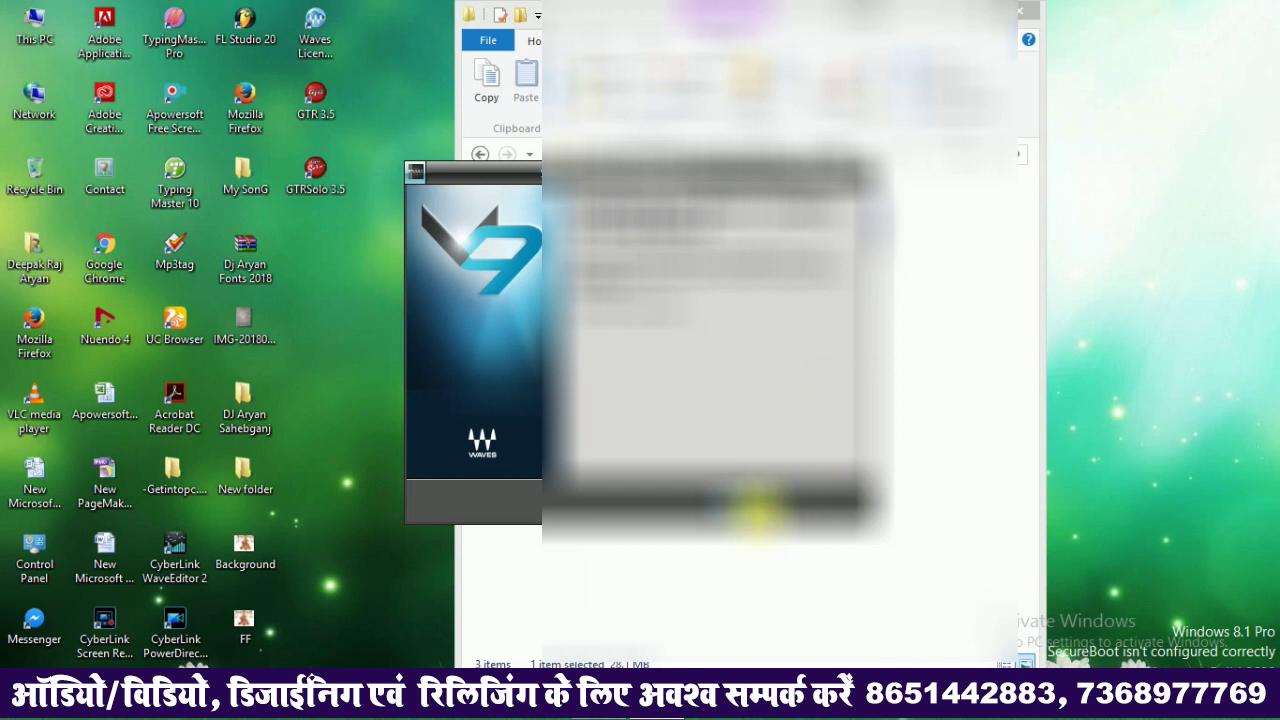
Finish the Waves component setup and minimize the installer folder window
click(750, 508)
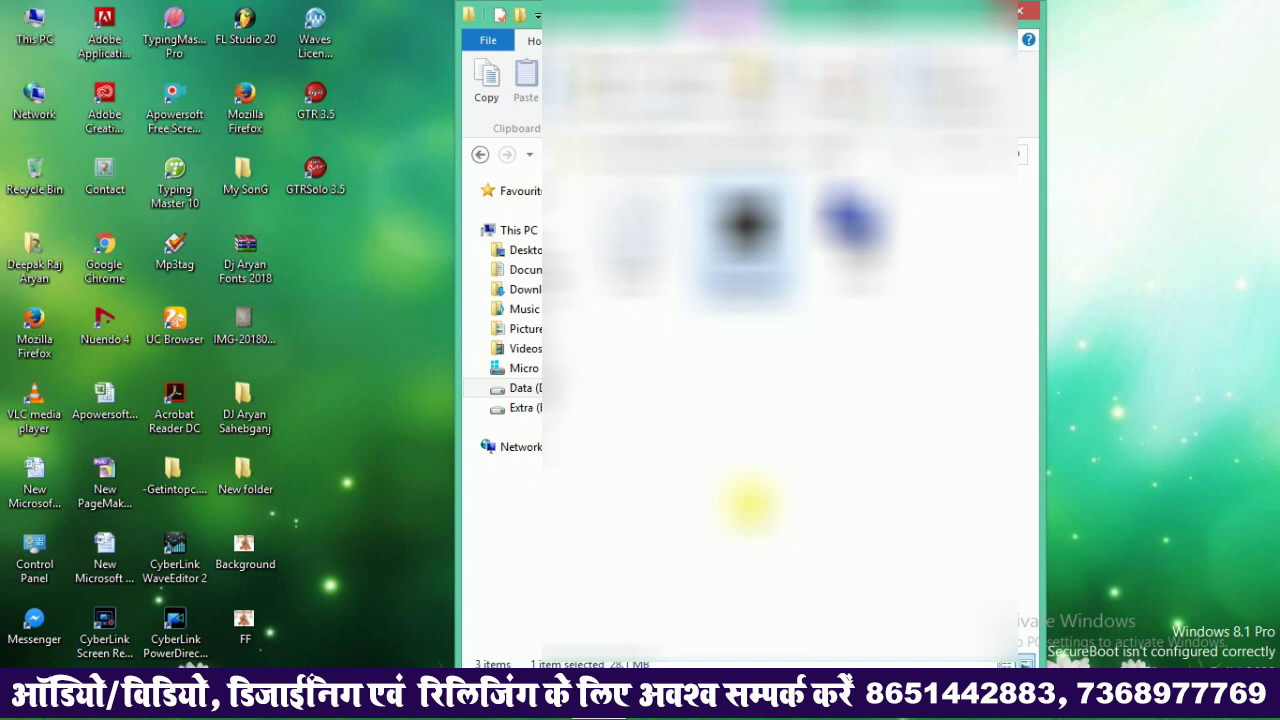
click(695, 446)
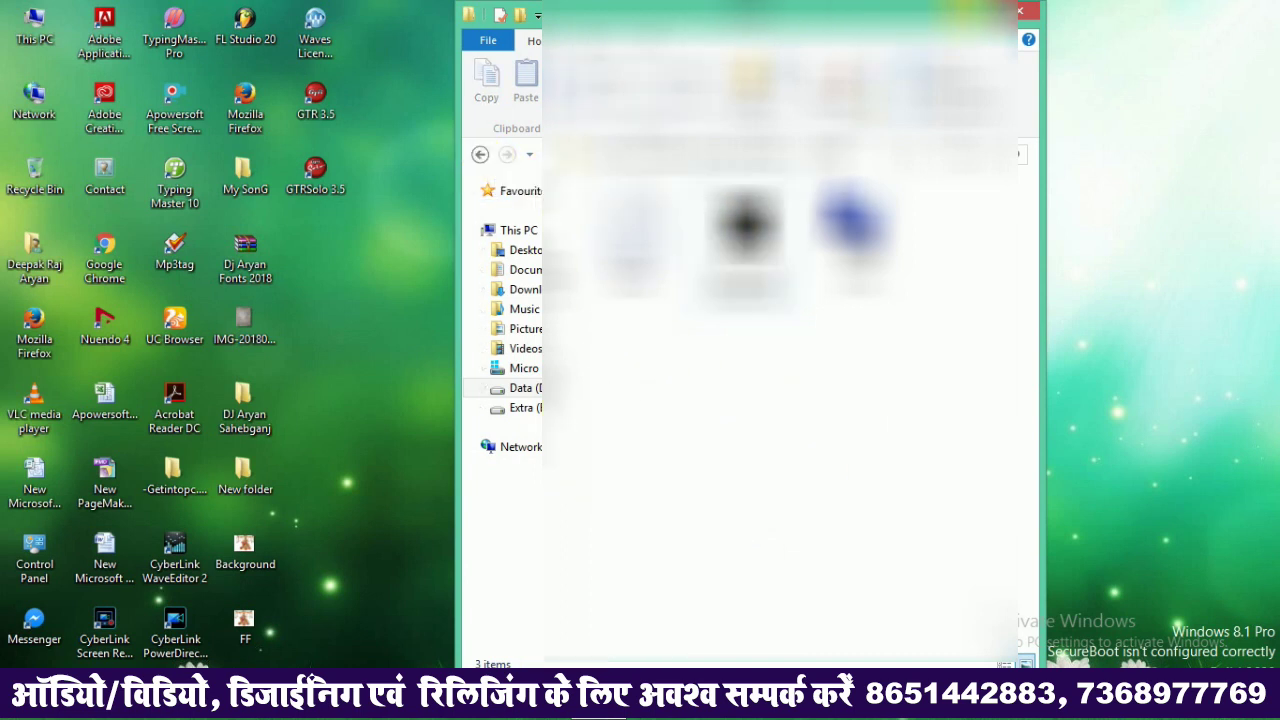
click(960, 12)
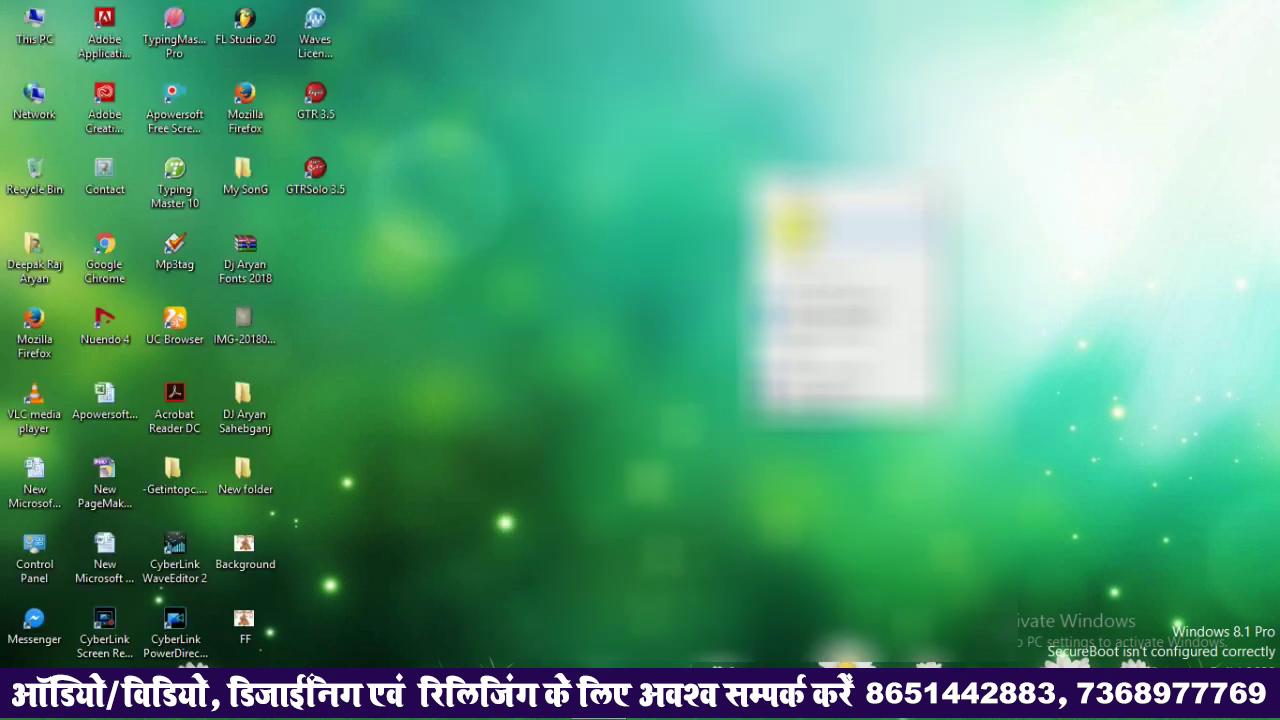
Launch Nuendo 4 past the registration reminder and create an empty project in the Recording Fils folder
double_click(114, 342)
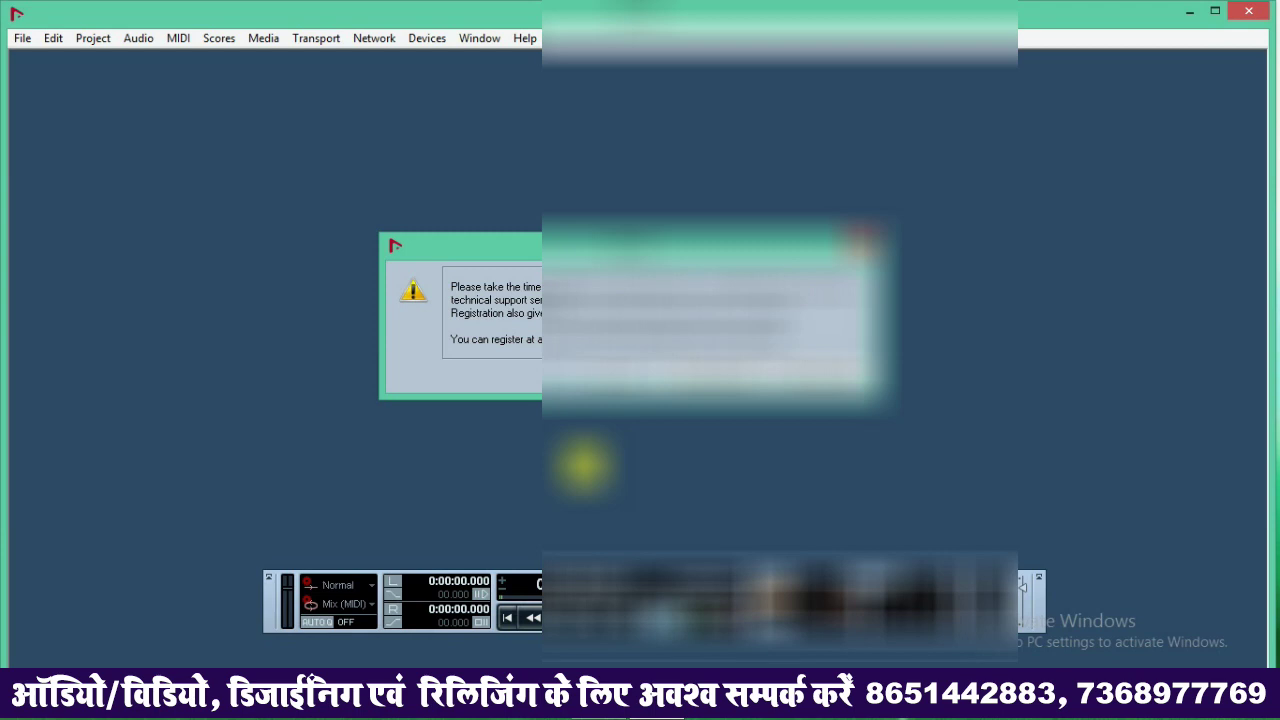
click(786, 366)
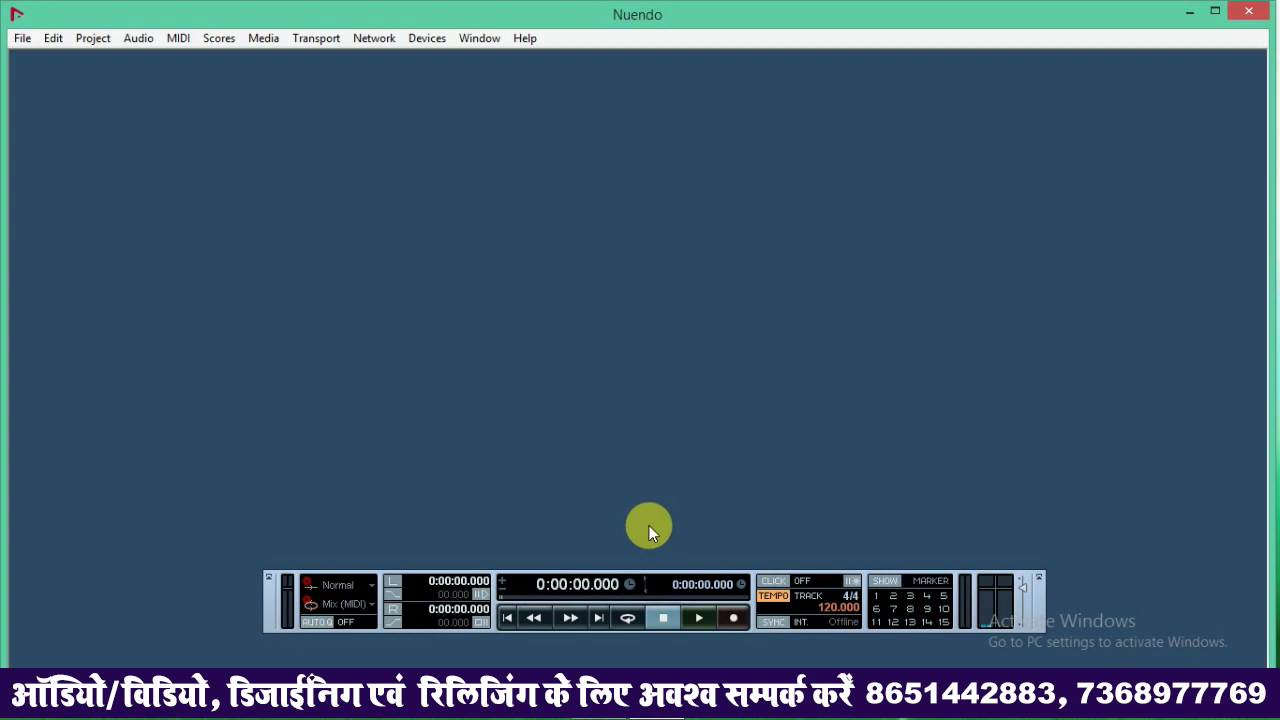
key(ctrl+n)
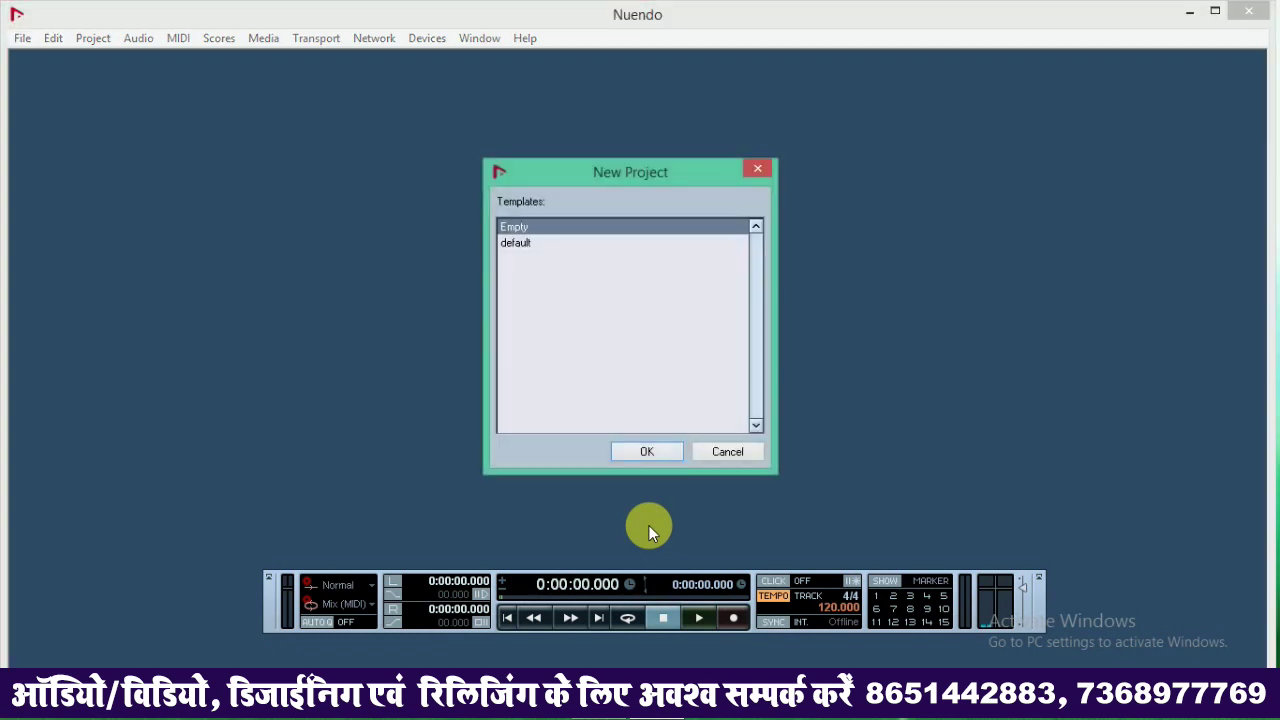
click(641, 458)
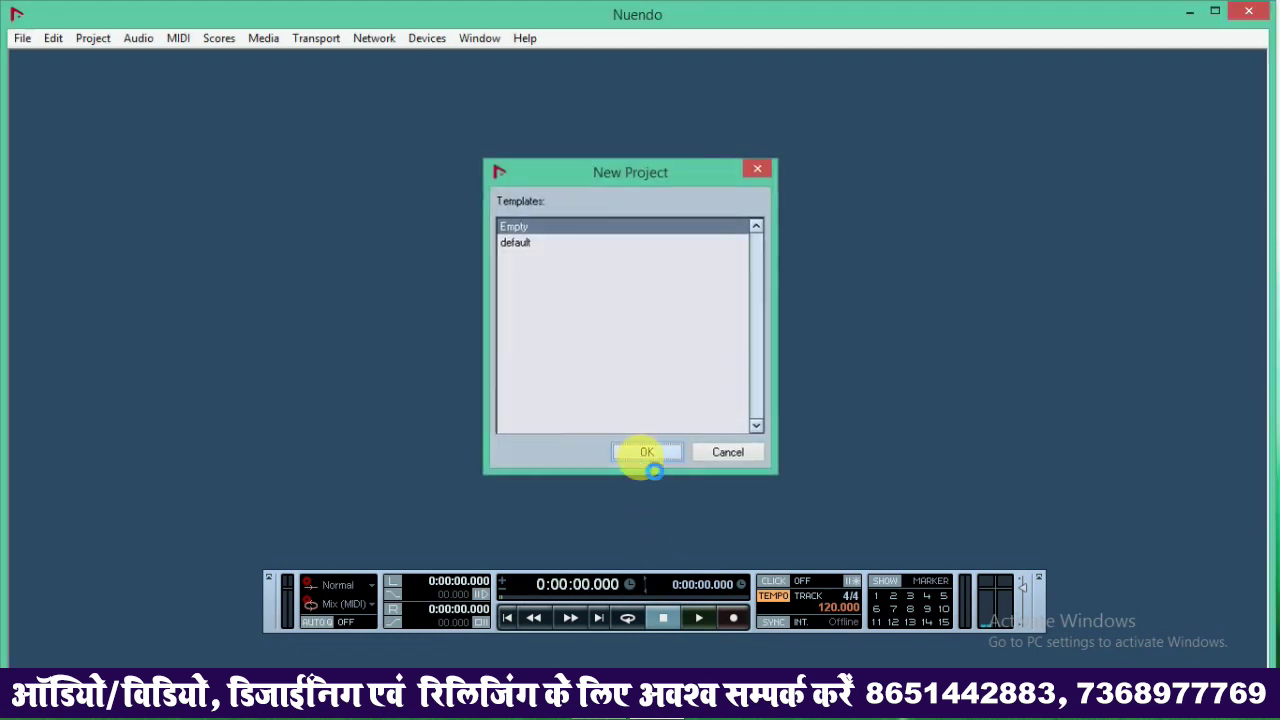
click(672, 478)
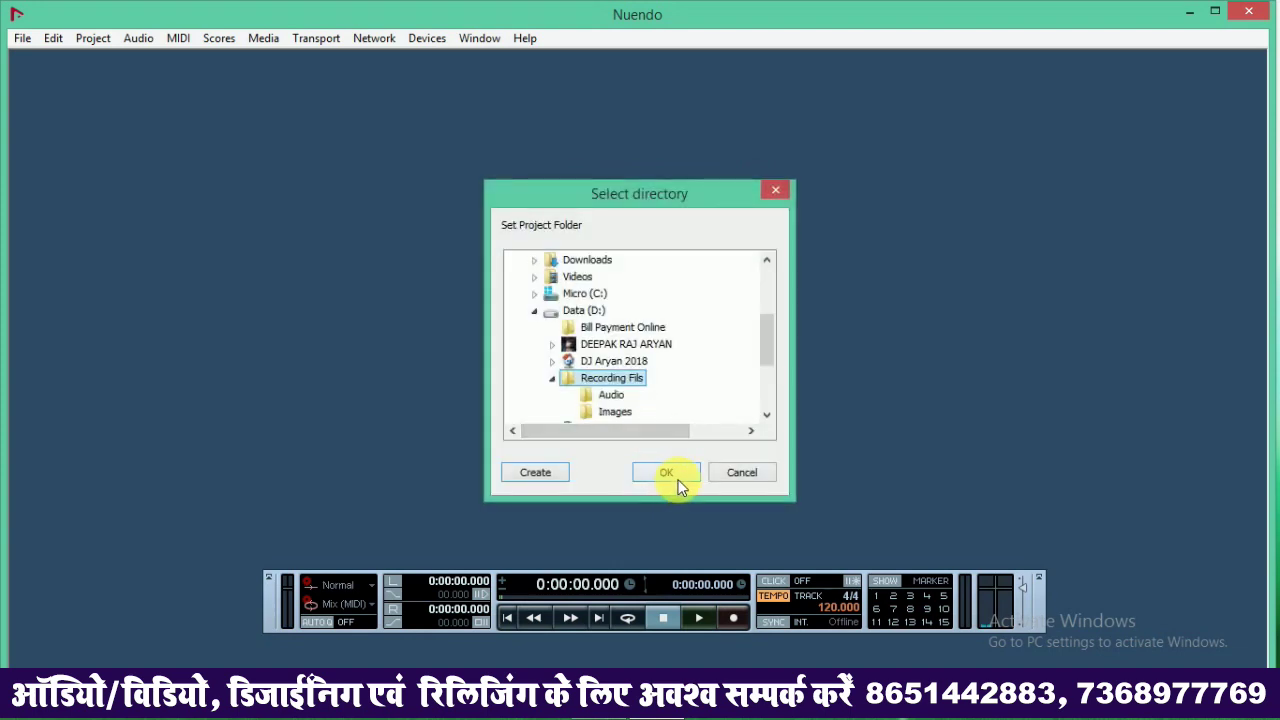
Add one stereo audio track to the project and enlarge its height to reveal the extra track controls
right_click(263, 219)
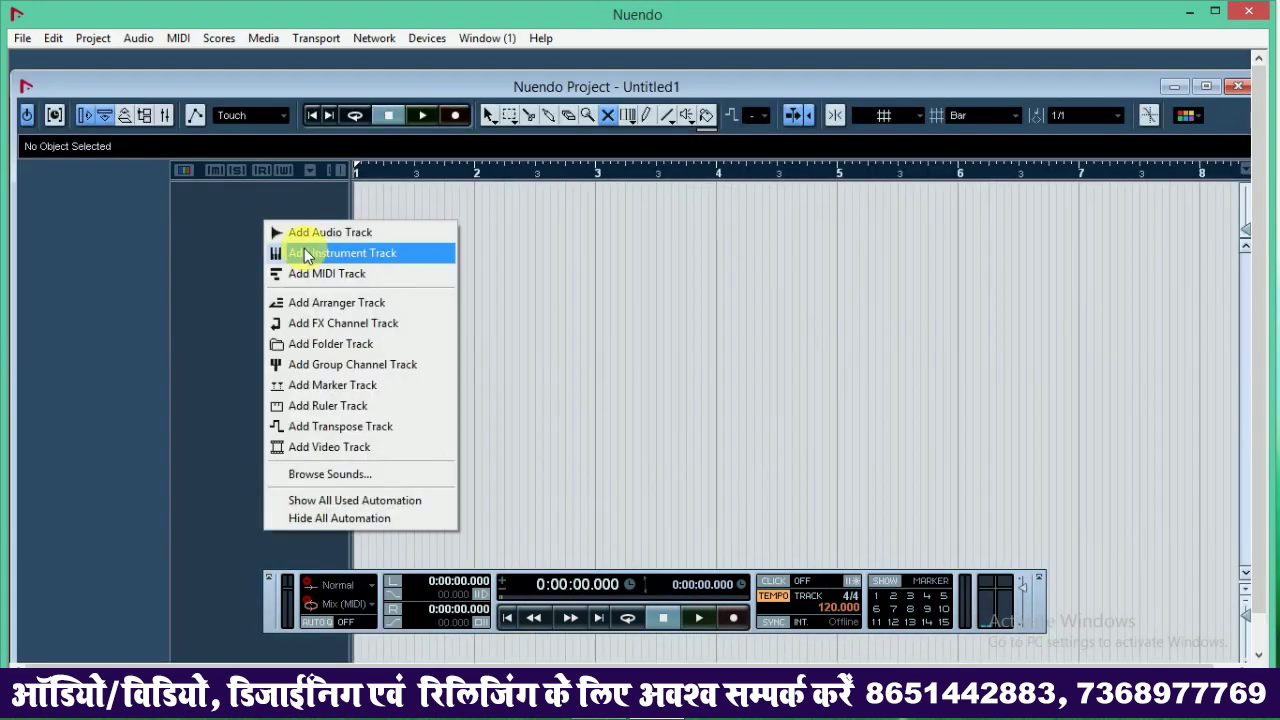
click(275, 232)
click(616, 268)
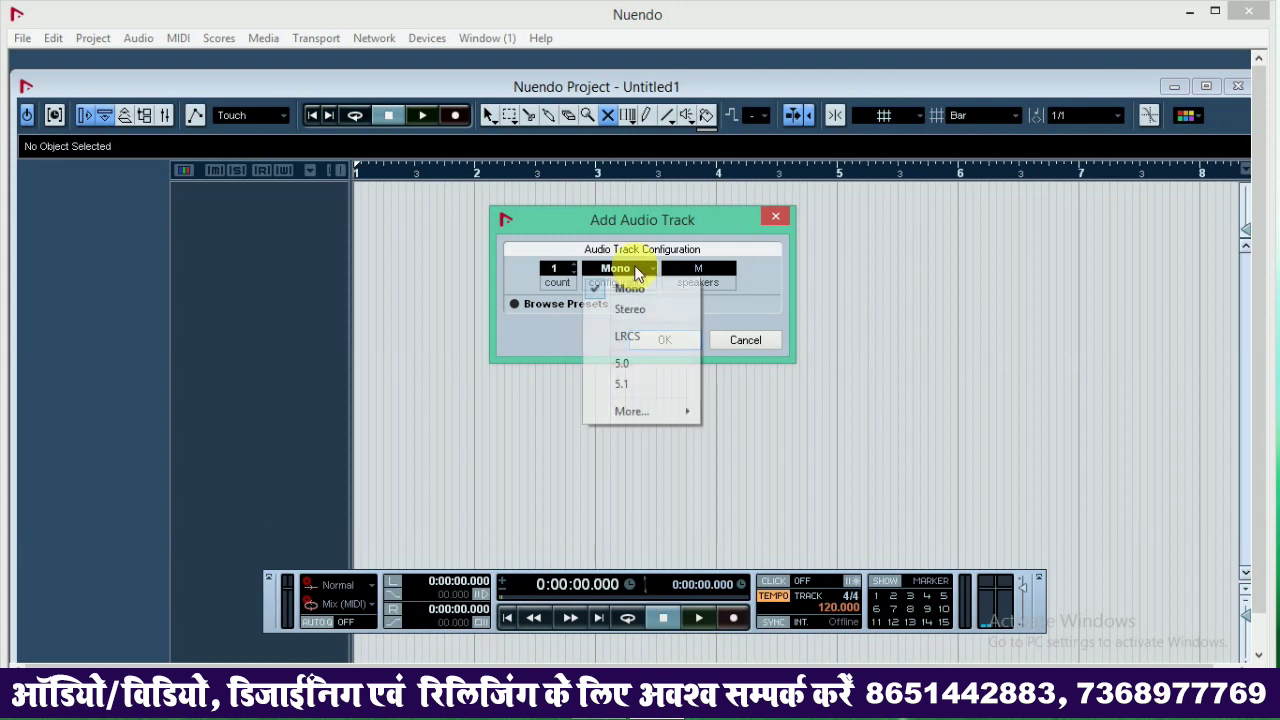
click(623, 309)
click(648, 339)
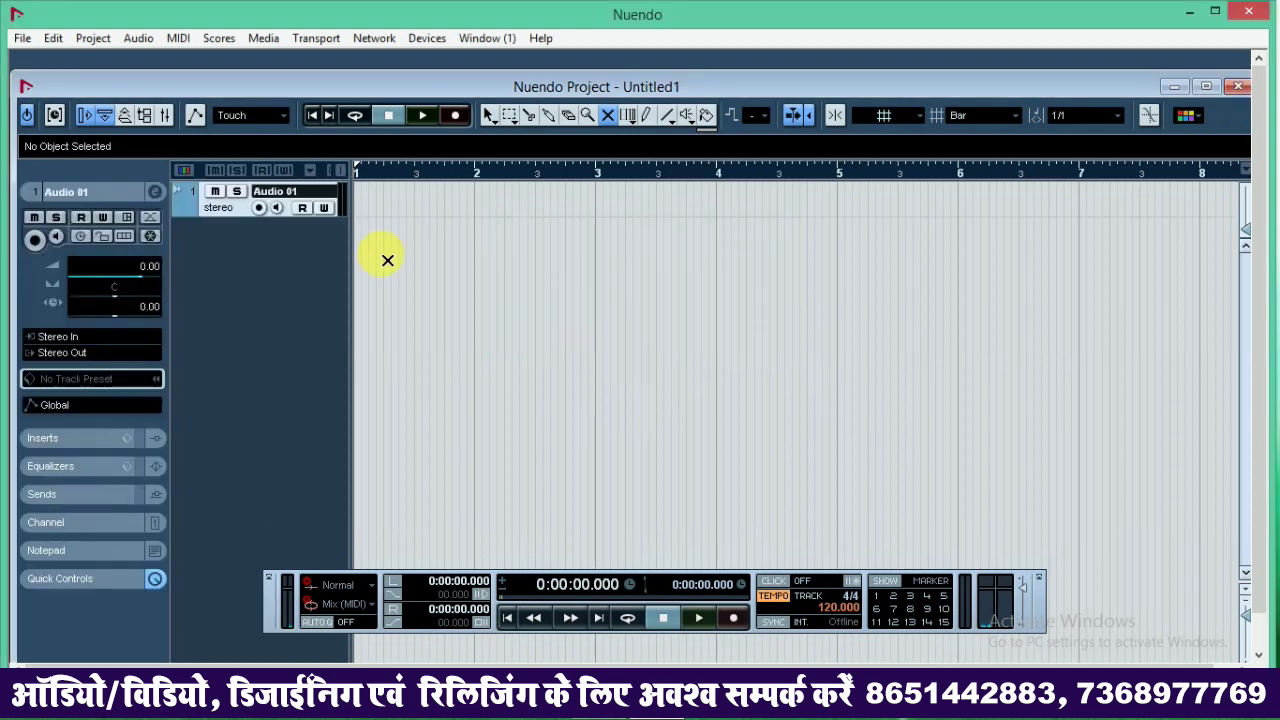
drag(223, 222, 229, 272)
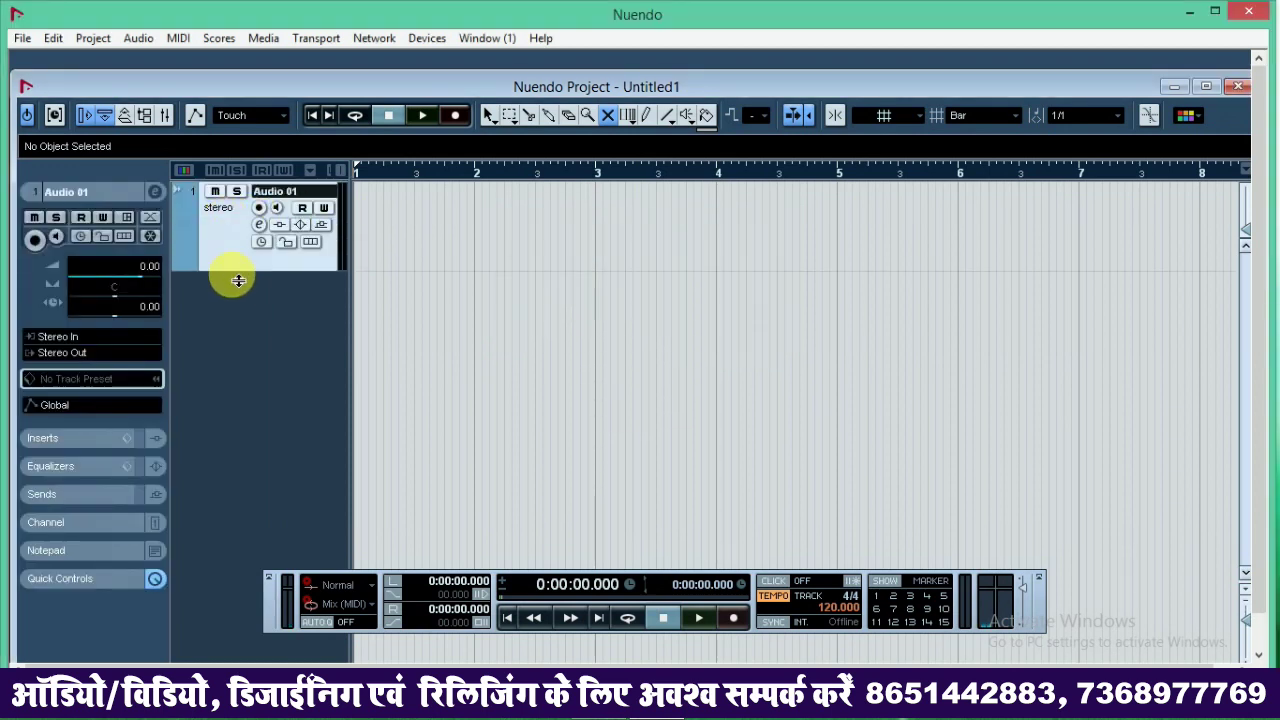
Add one mono audio track below the stereo track
right_click(233, 290)
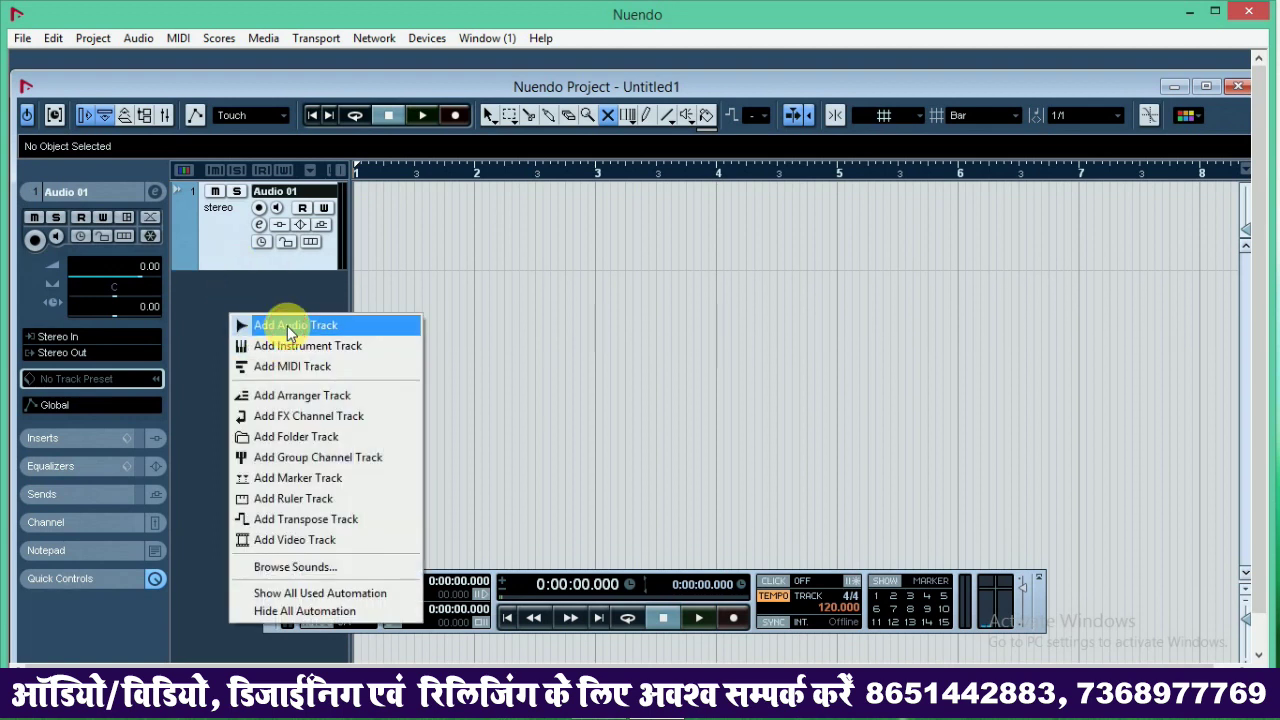
click(285, 324)
click(640, 282)
click(637, 288)
click(665, 341)
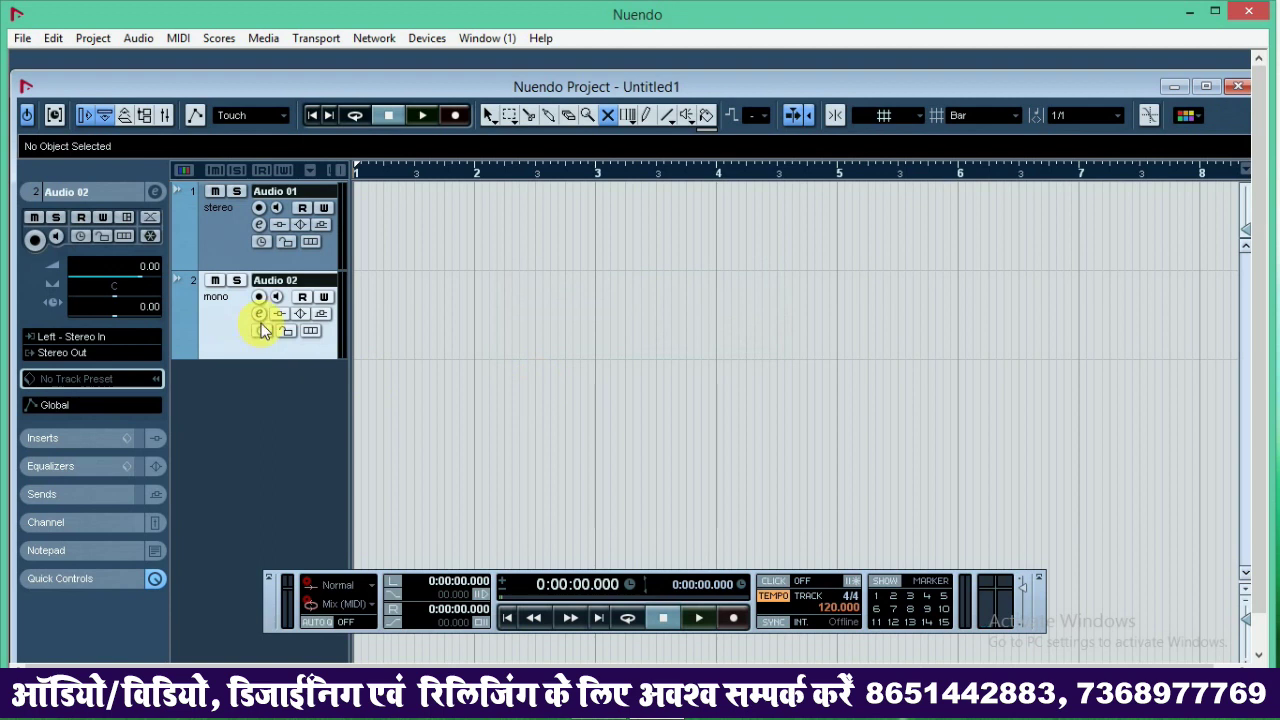
Record-enable the mono track, play the project briefly from 0:00:01.038 and switch to the Object Selection tool
click(417, 172)
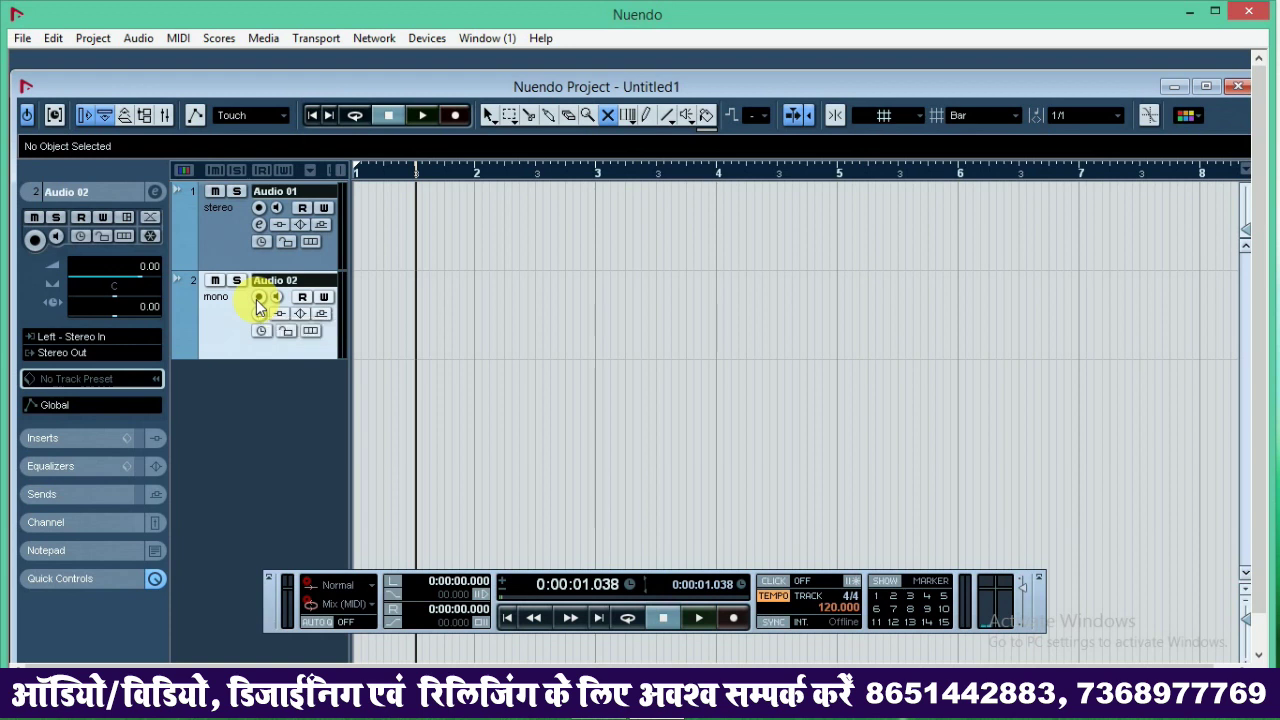
click(259, 298)
click(426, 114)
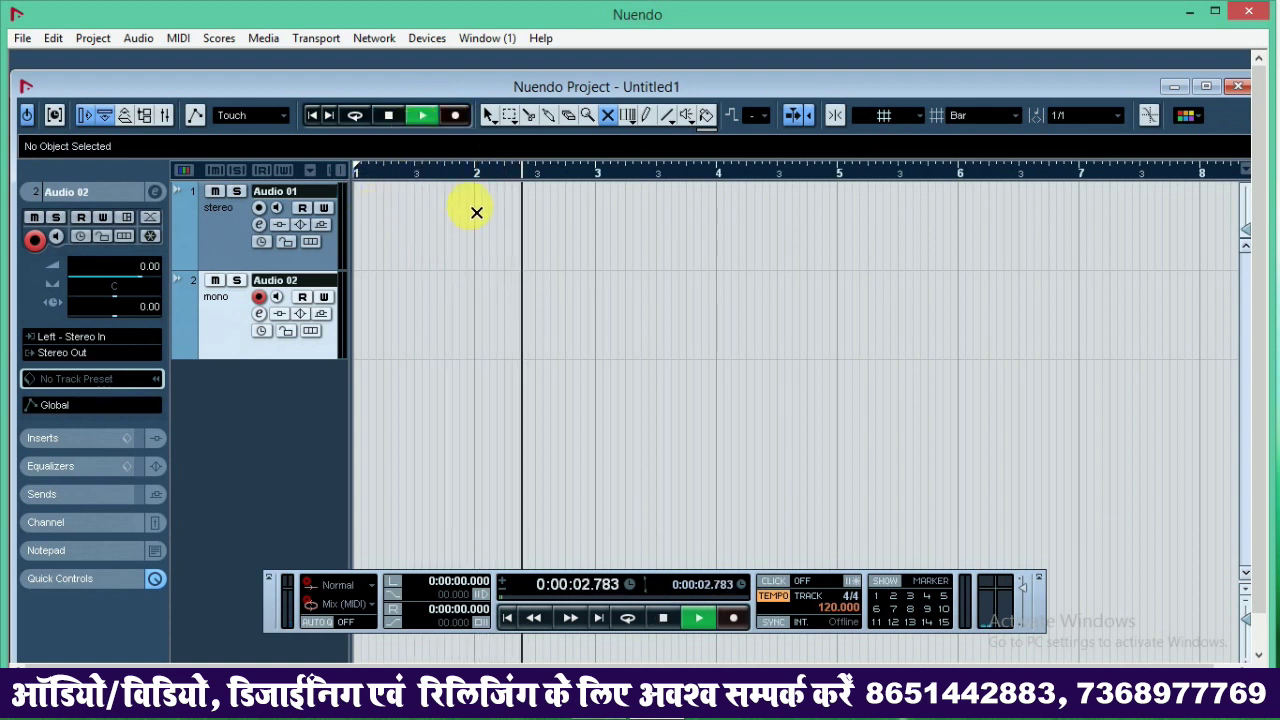
key(space)
click(488, 115)
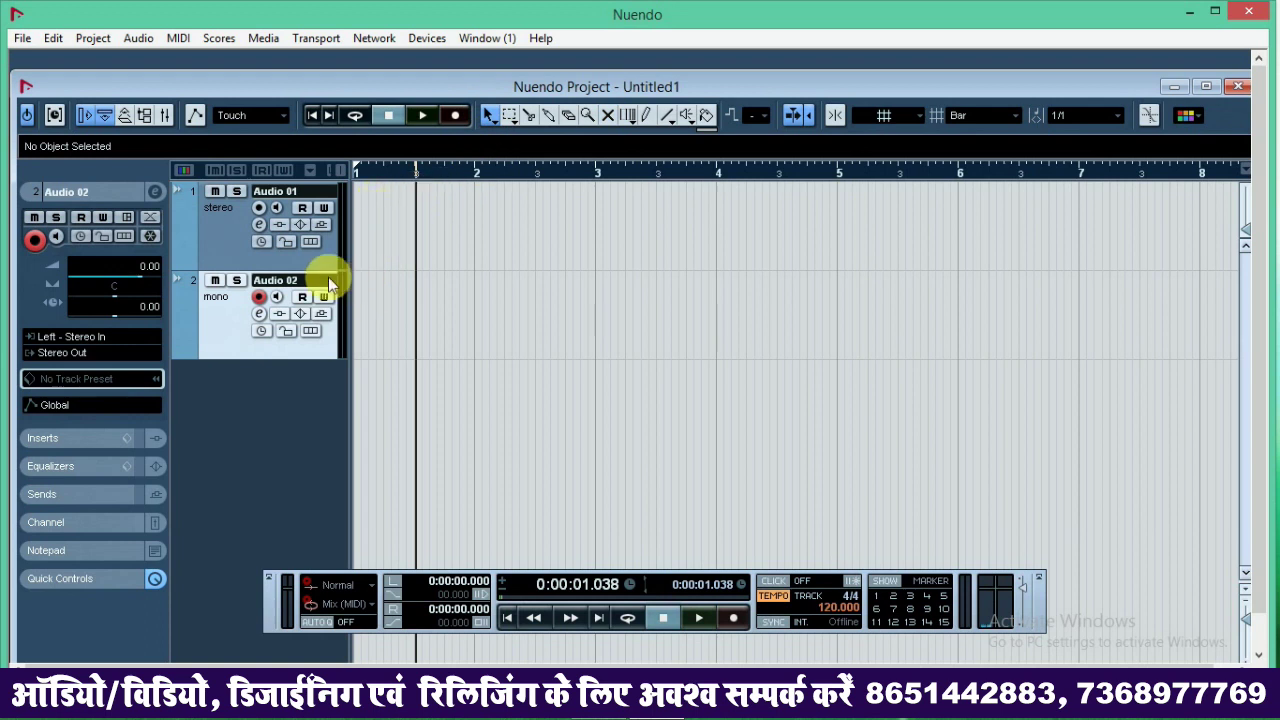
Browse the effect categories in the mono track's channel settings and load CLA Bass Stereo into insert slot 1, closing its plug-in window
click(257, 316)
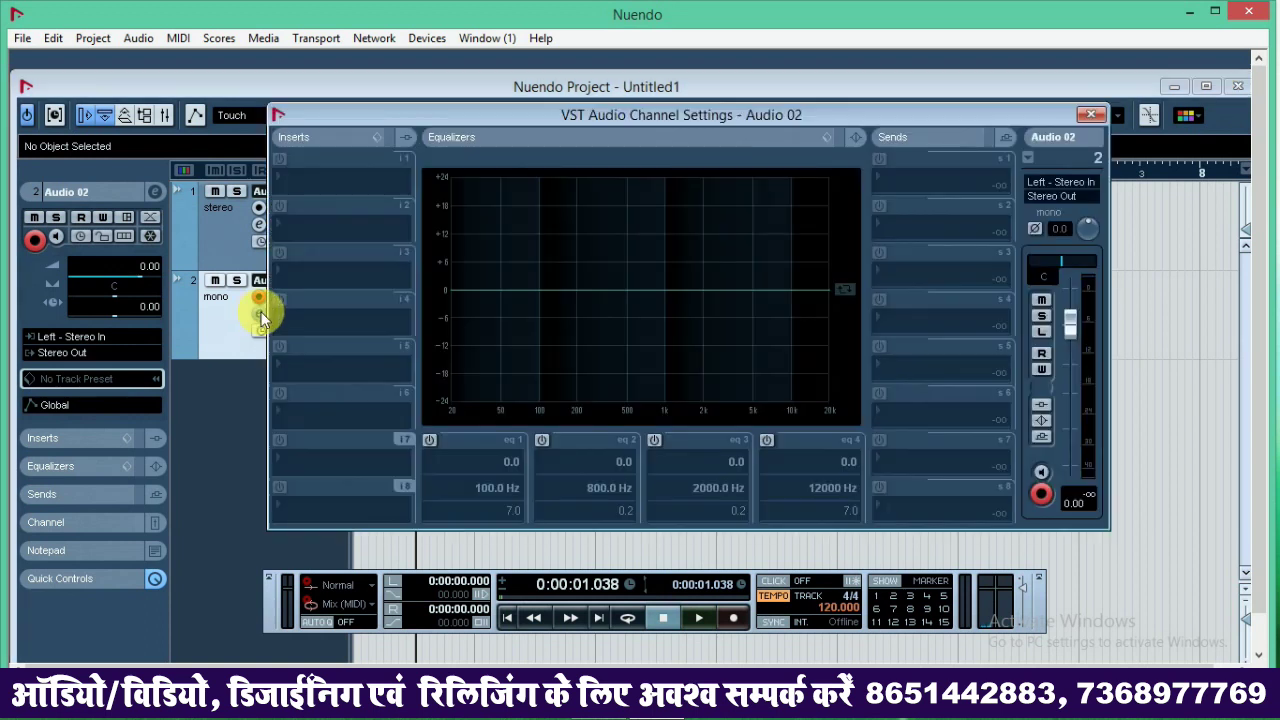
click(334, 170)
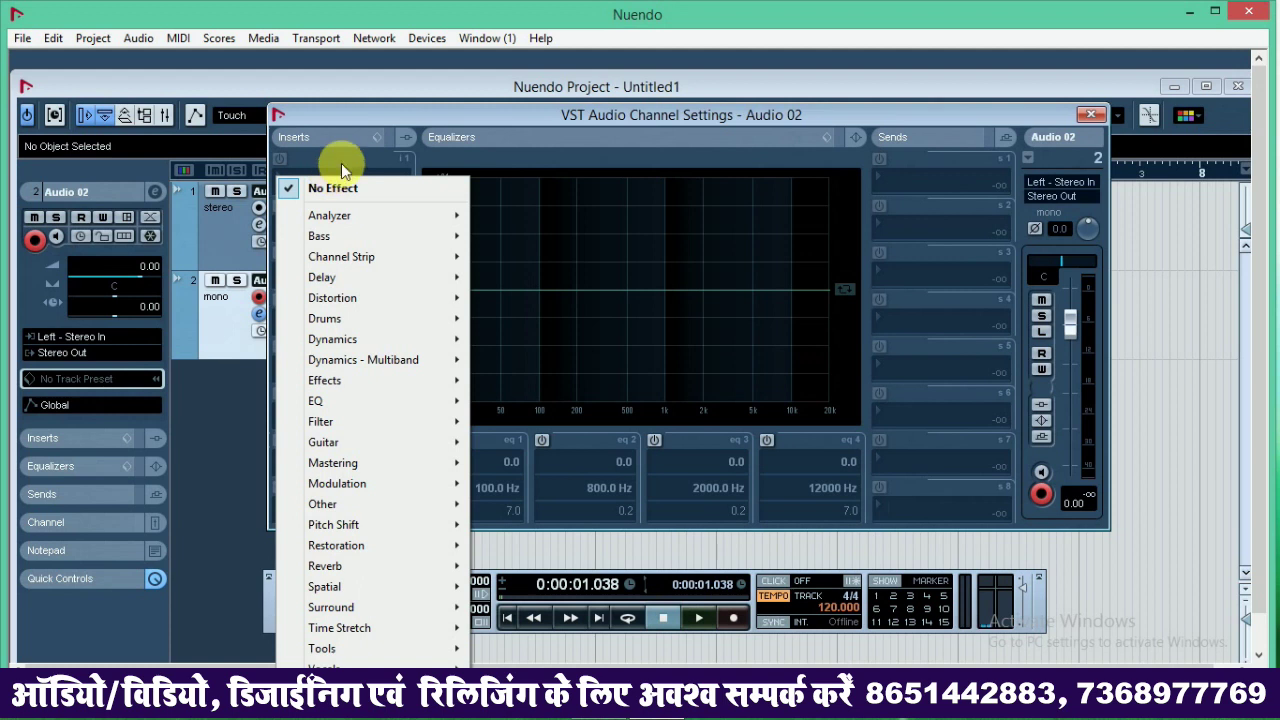
click(403, 116)
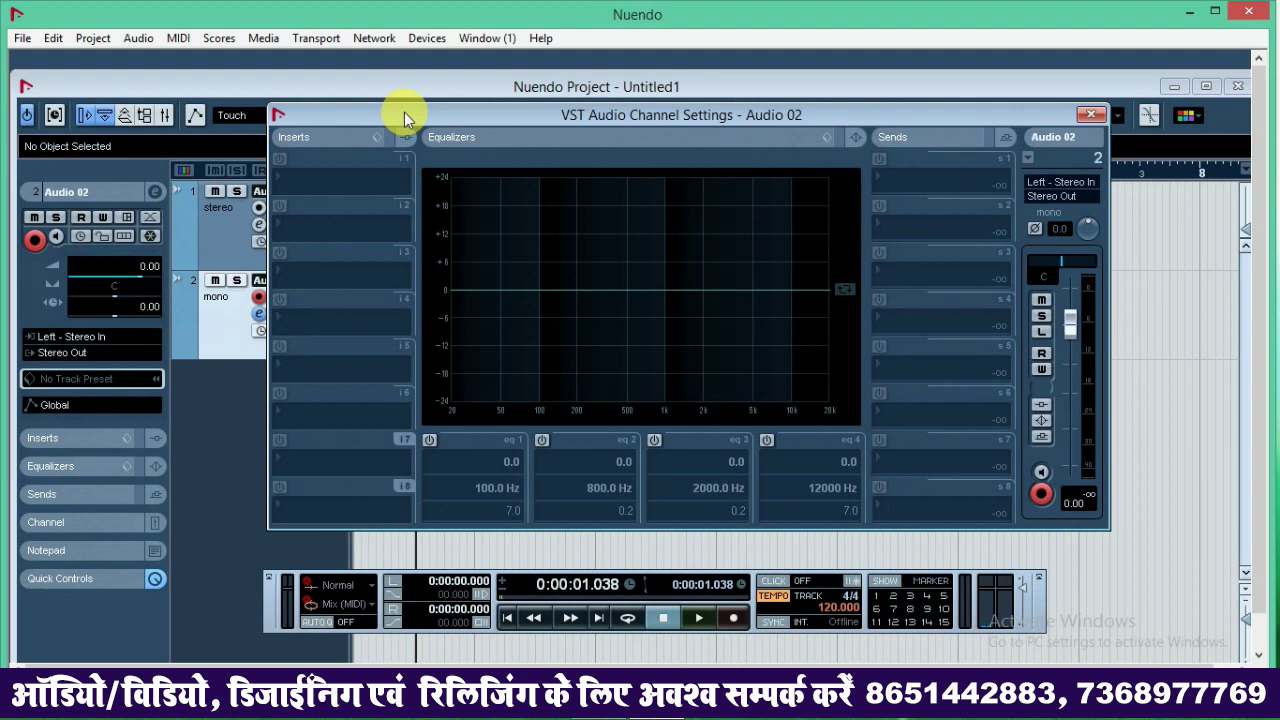
click(325, 182)
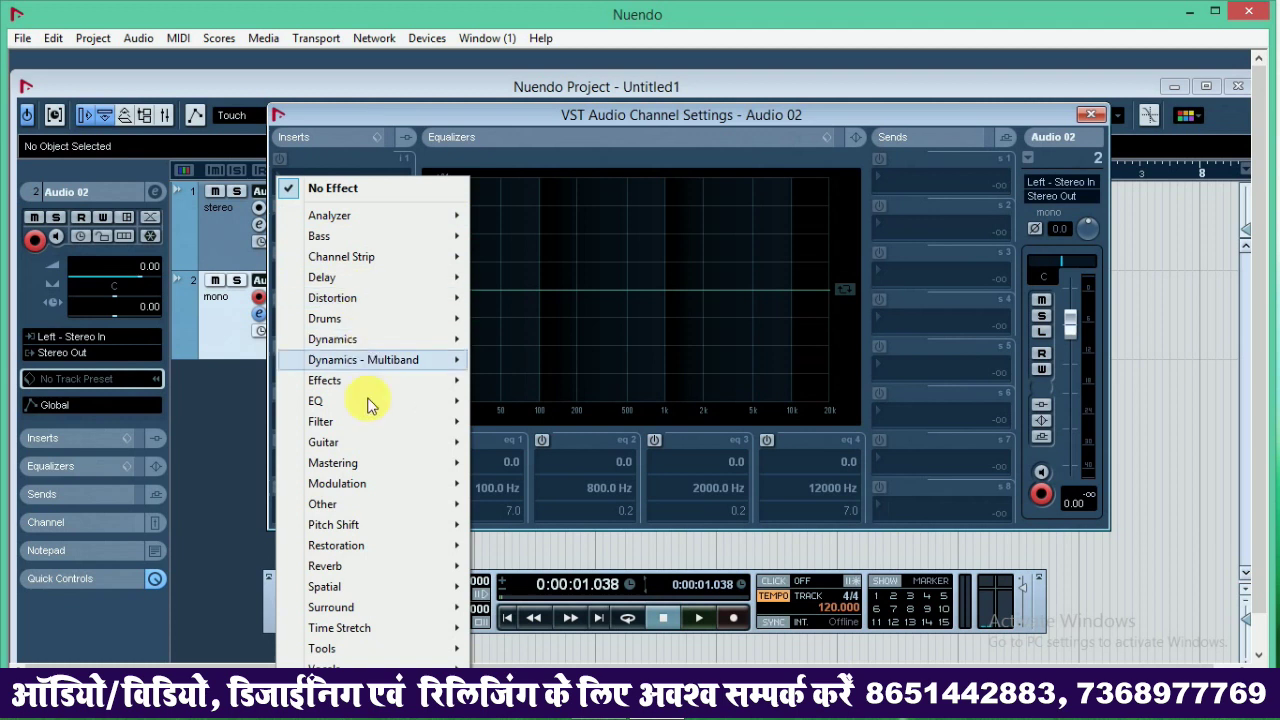
mouse_move(359, 238)
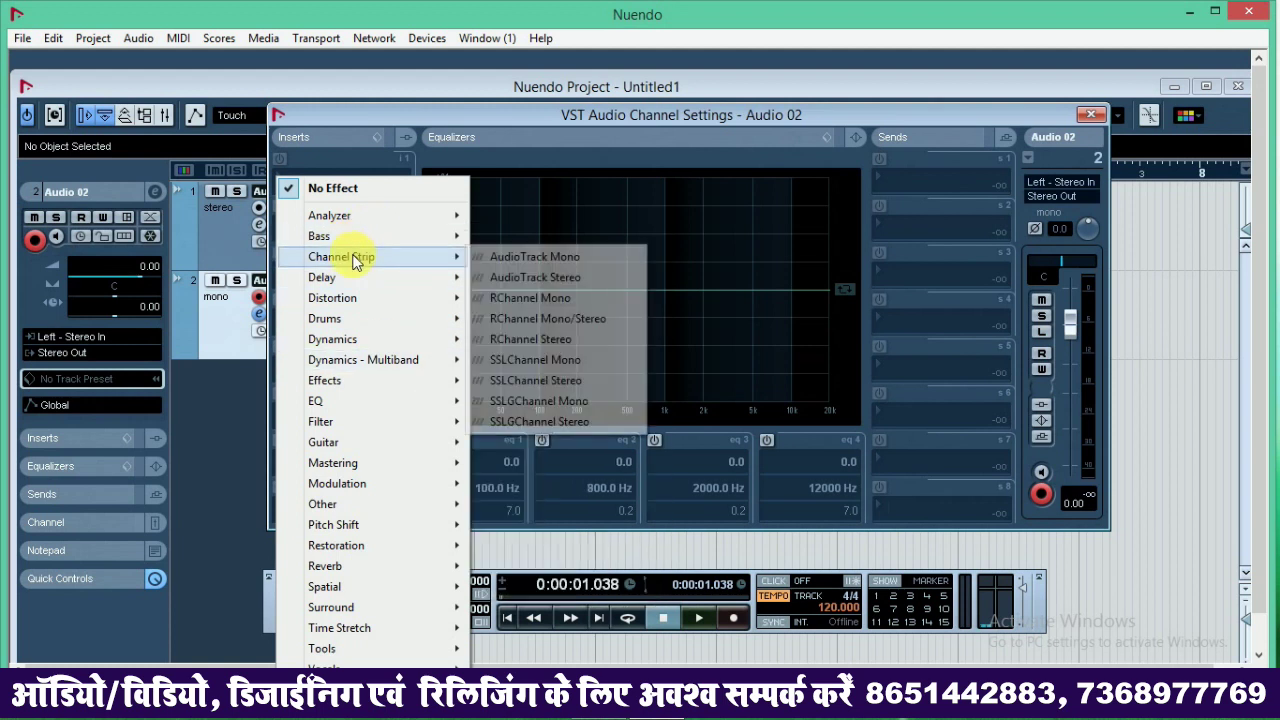
mouse_move(316, 306)
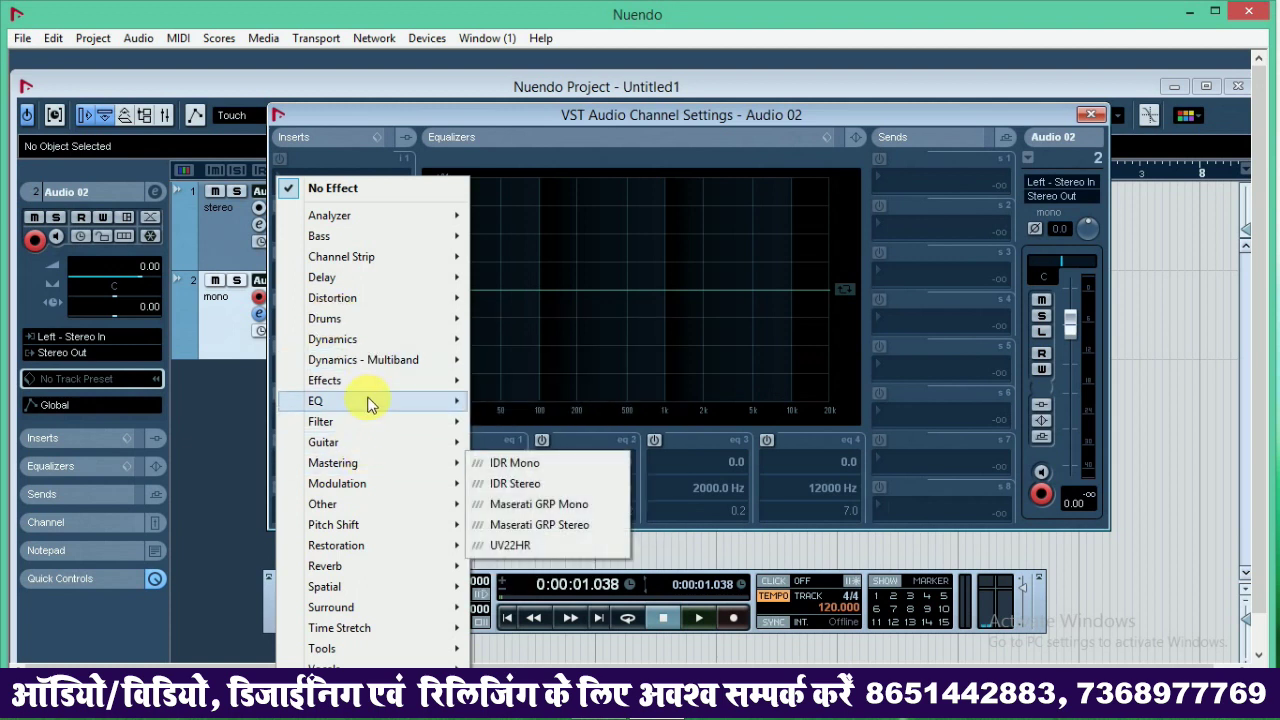
mouse_move(370, 403)
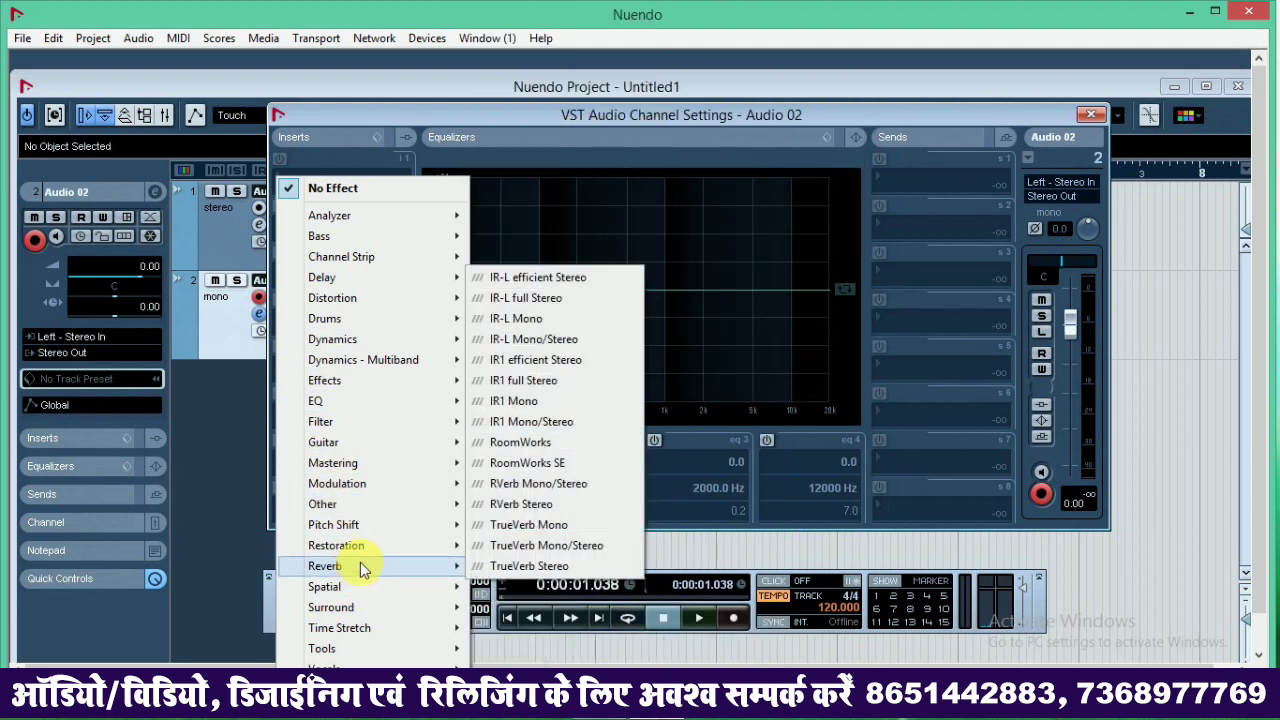
mouse_move(466, 243)
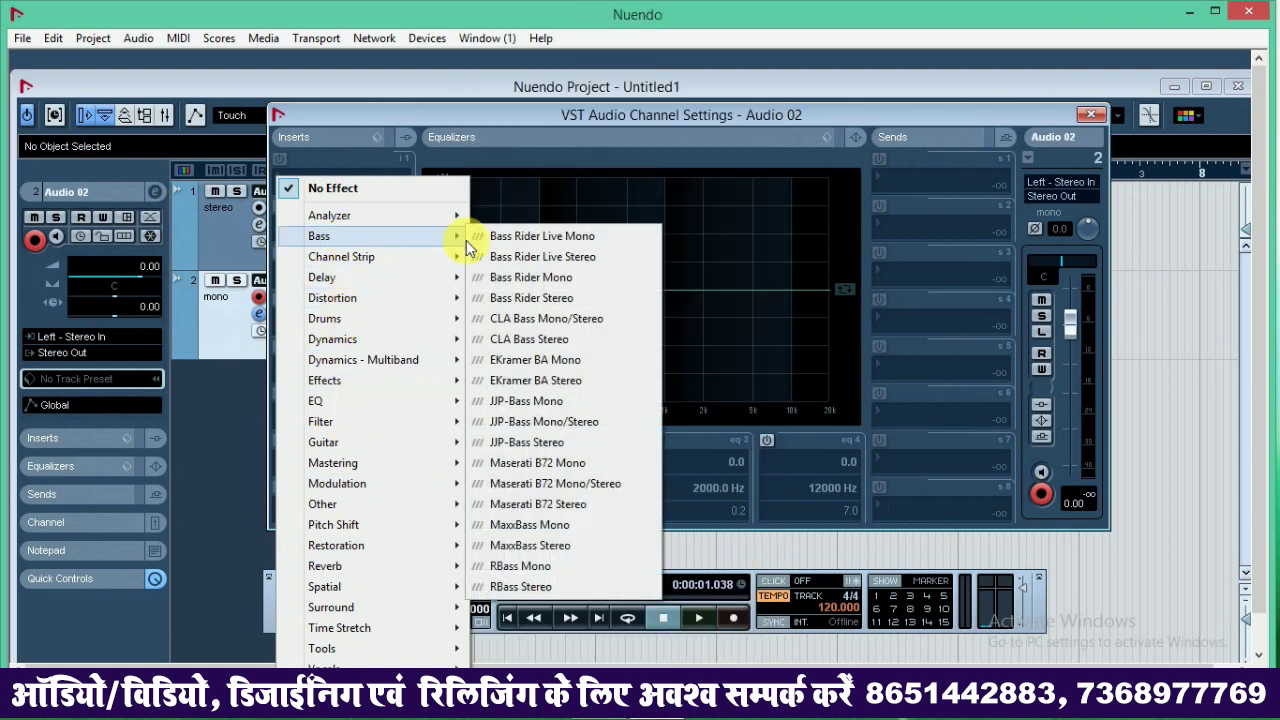
click(540, 340)
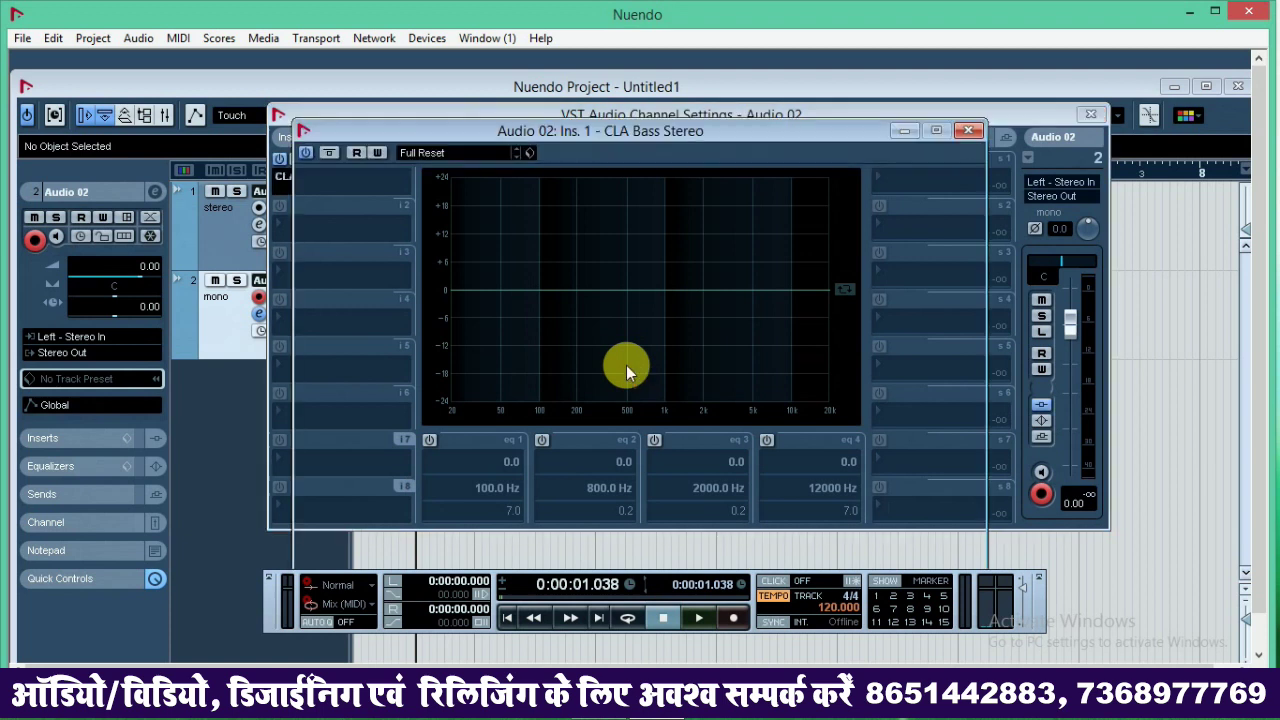
click(975, 128)
Load the vocal effect Maserati VX1 Mono/Stereo into insert slot 2 of the mono track and close its plug-in window
click(274, 227)
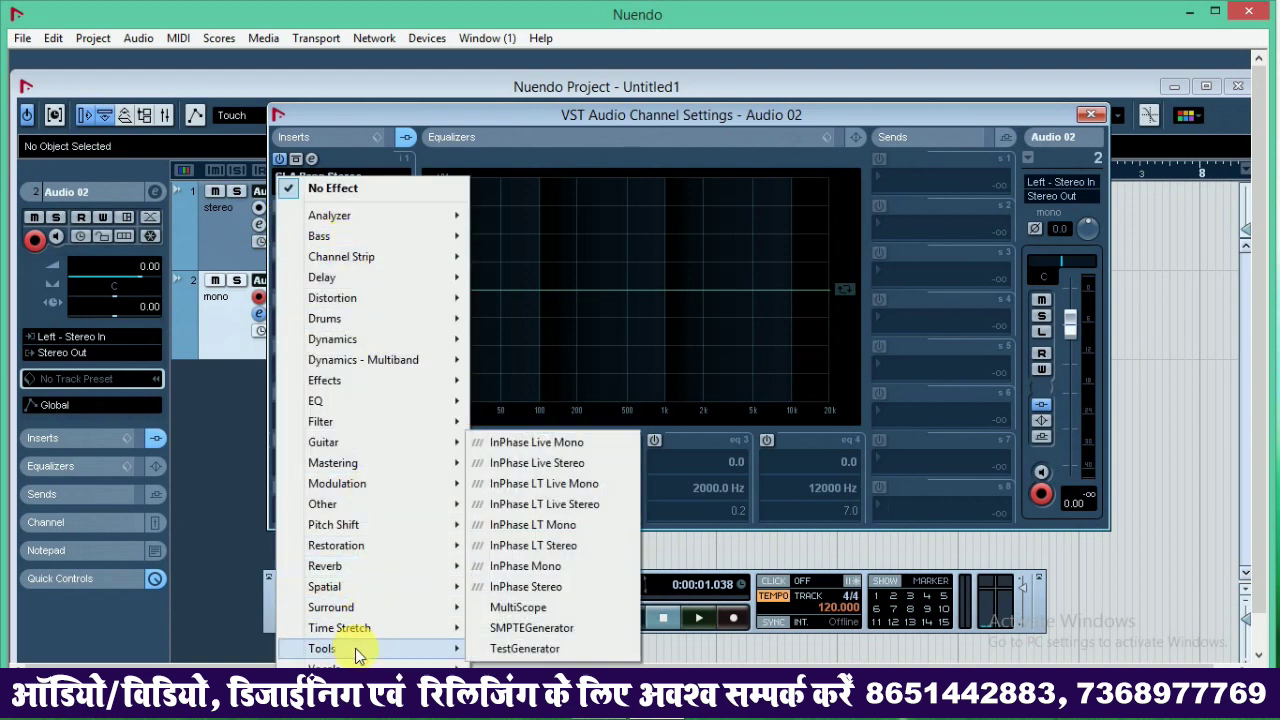
mouse_move(385, 662)
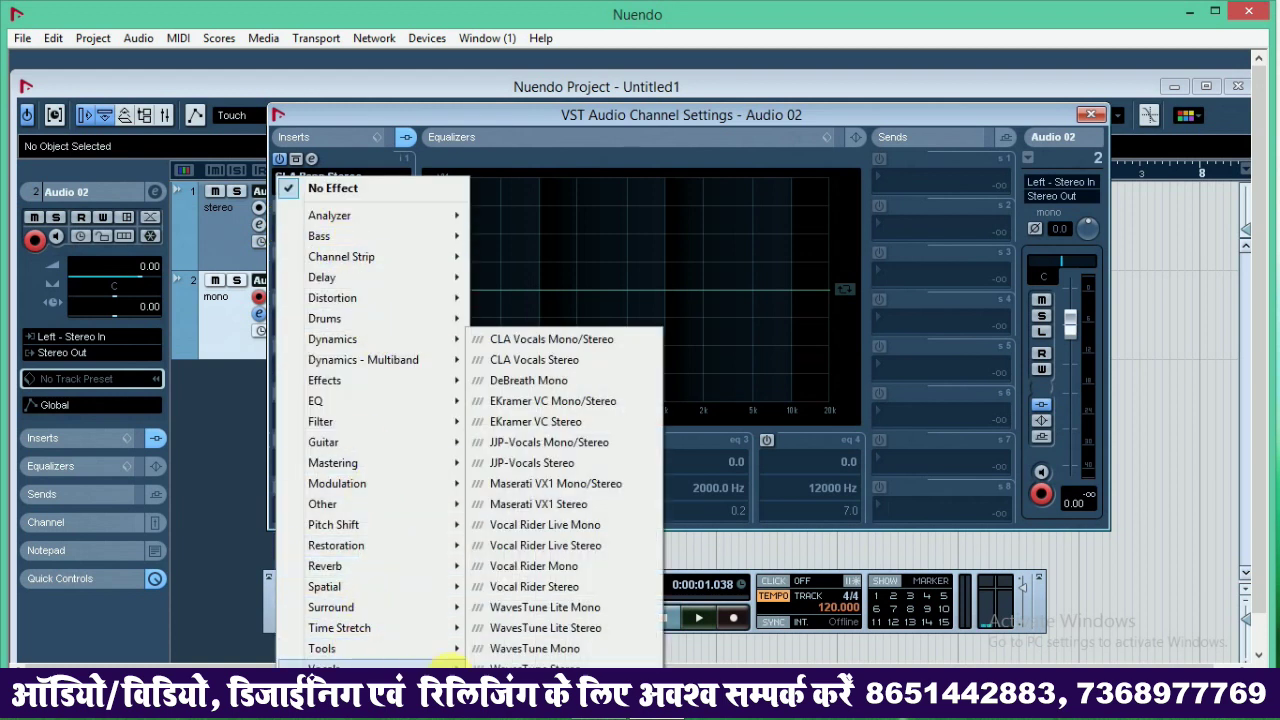
click(558, 485)
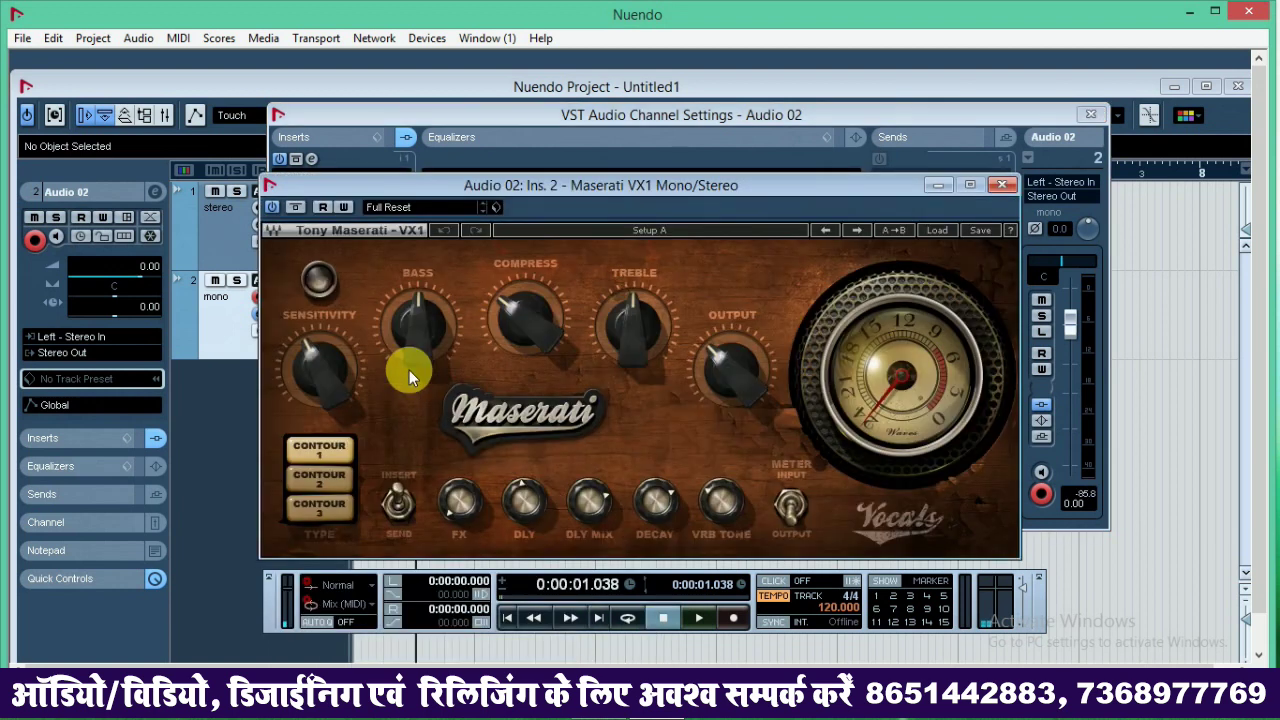
click(1001, 185)
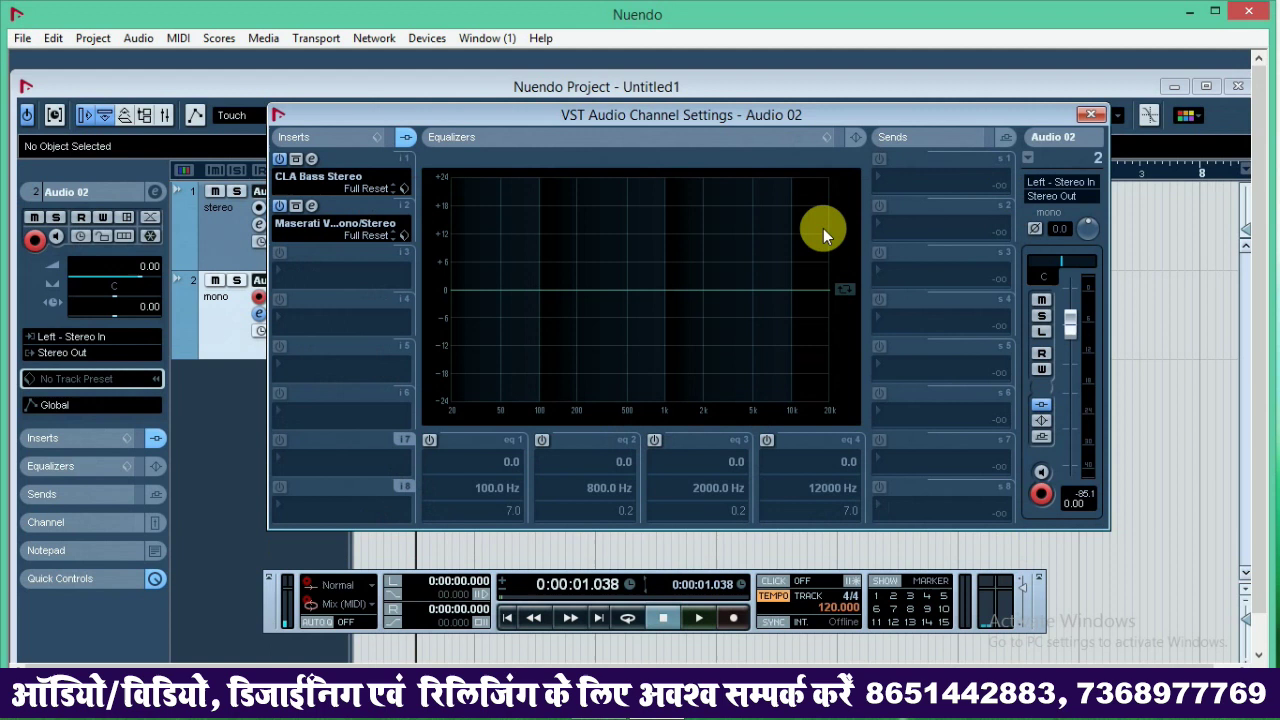
Close the mono track's channel settings without adding a third insert effect and minimize Nuendo
click(344, 279)
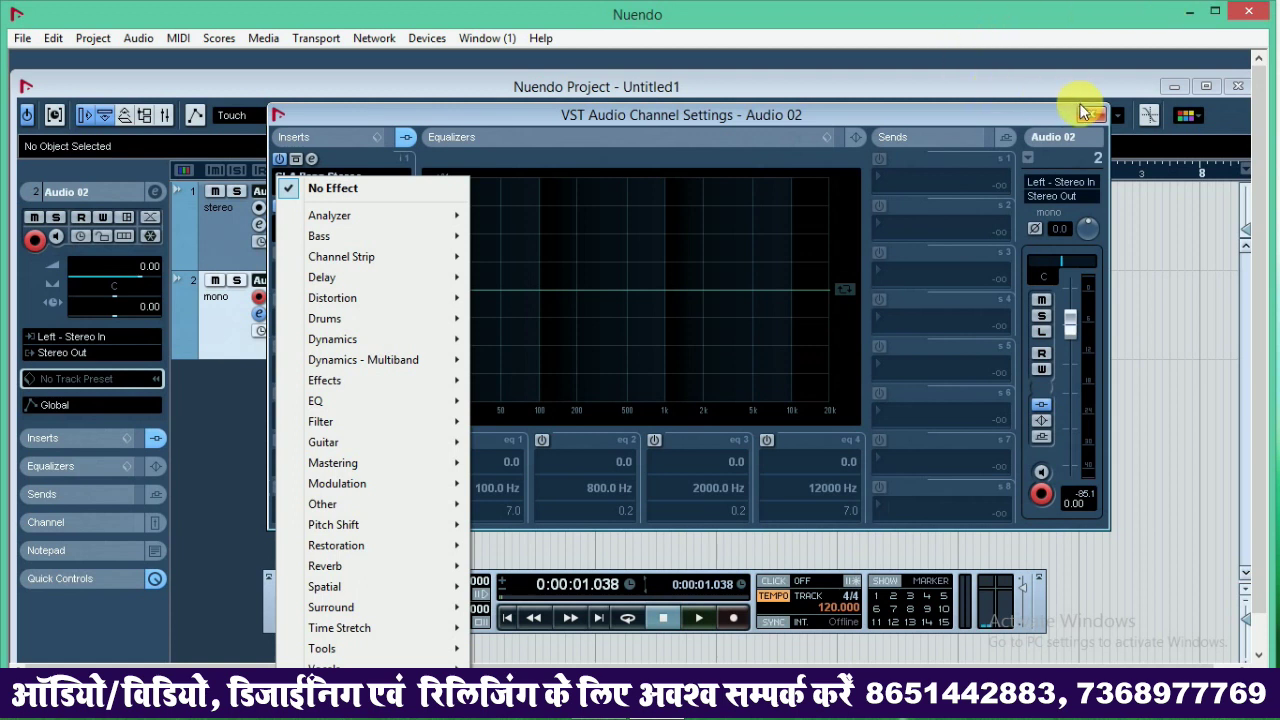
click(1091, 119)
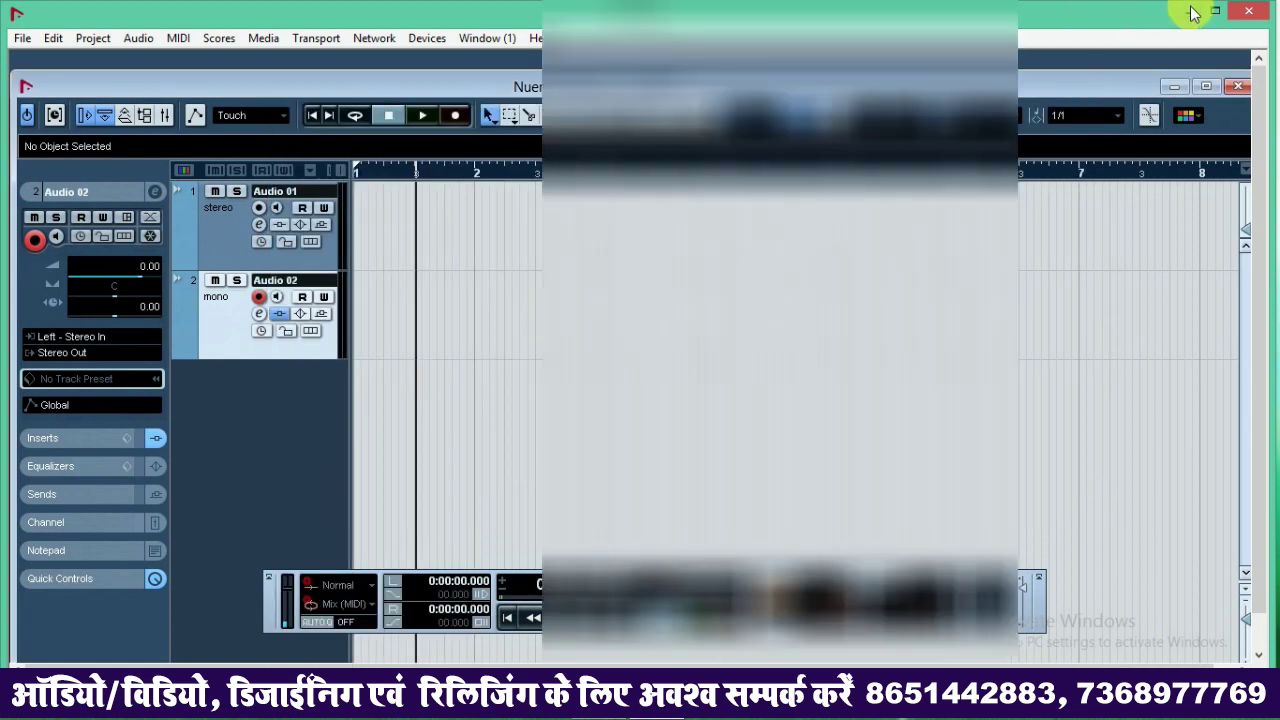
click(1189, 11)
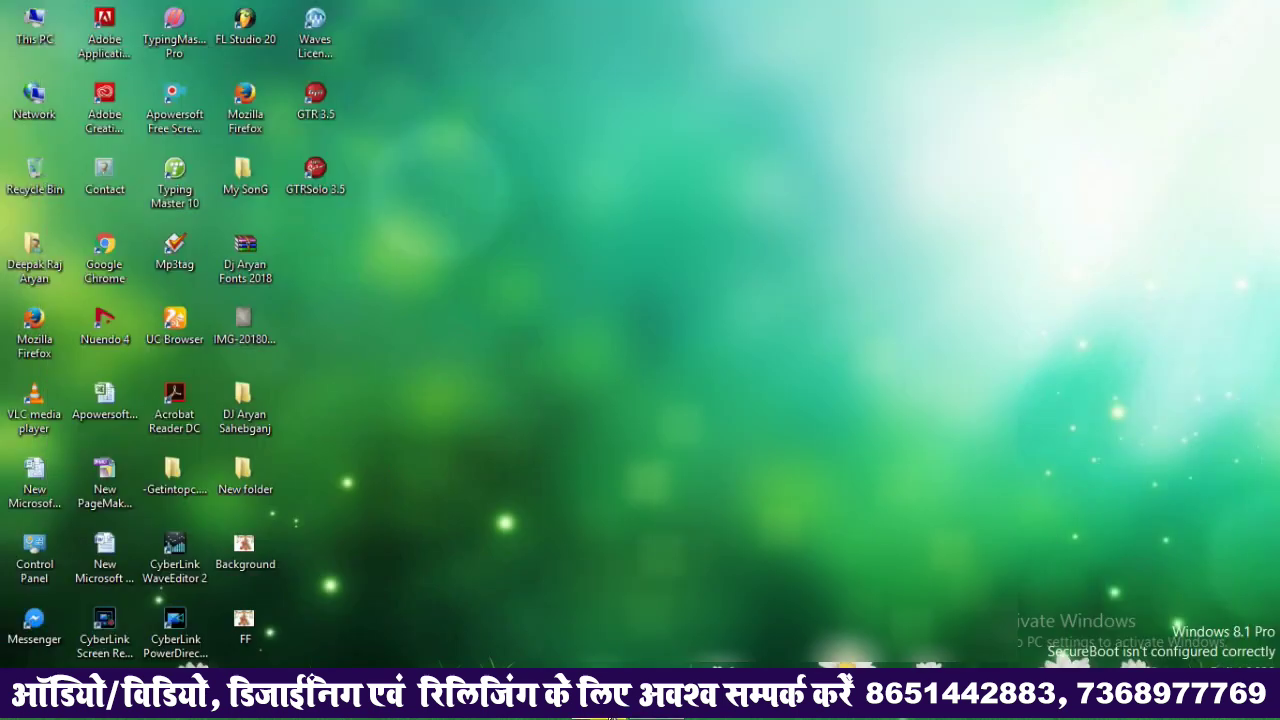
Reopen the installer folder window and look through the contents of the Nuendo and Waves package subfolders
click(600, 710)
click(480, 154)
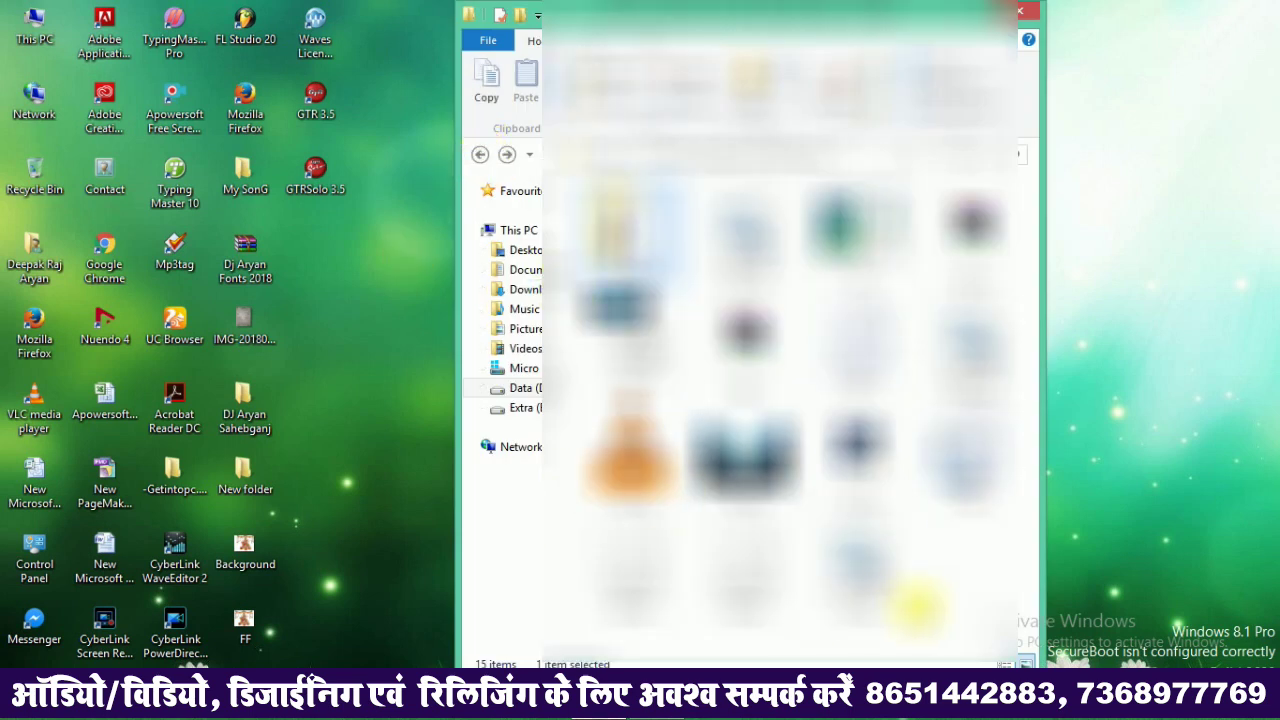
click(479, 153)
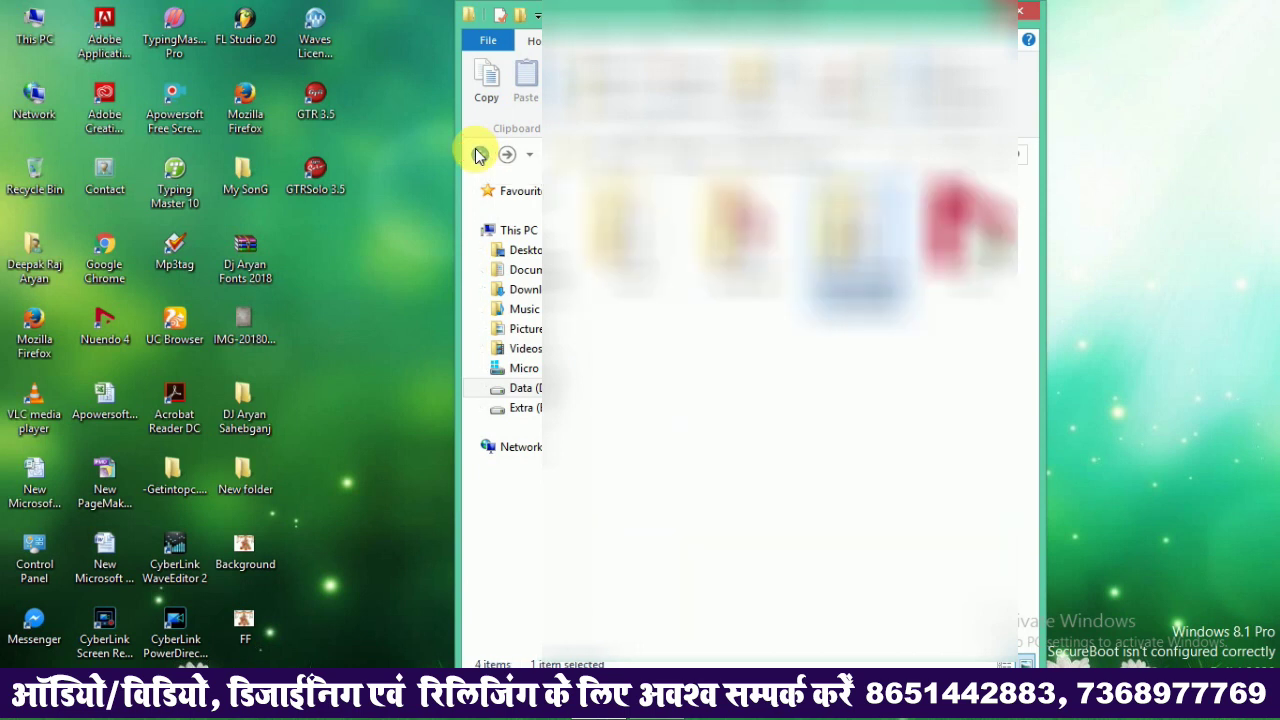
double_click(740, 230)
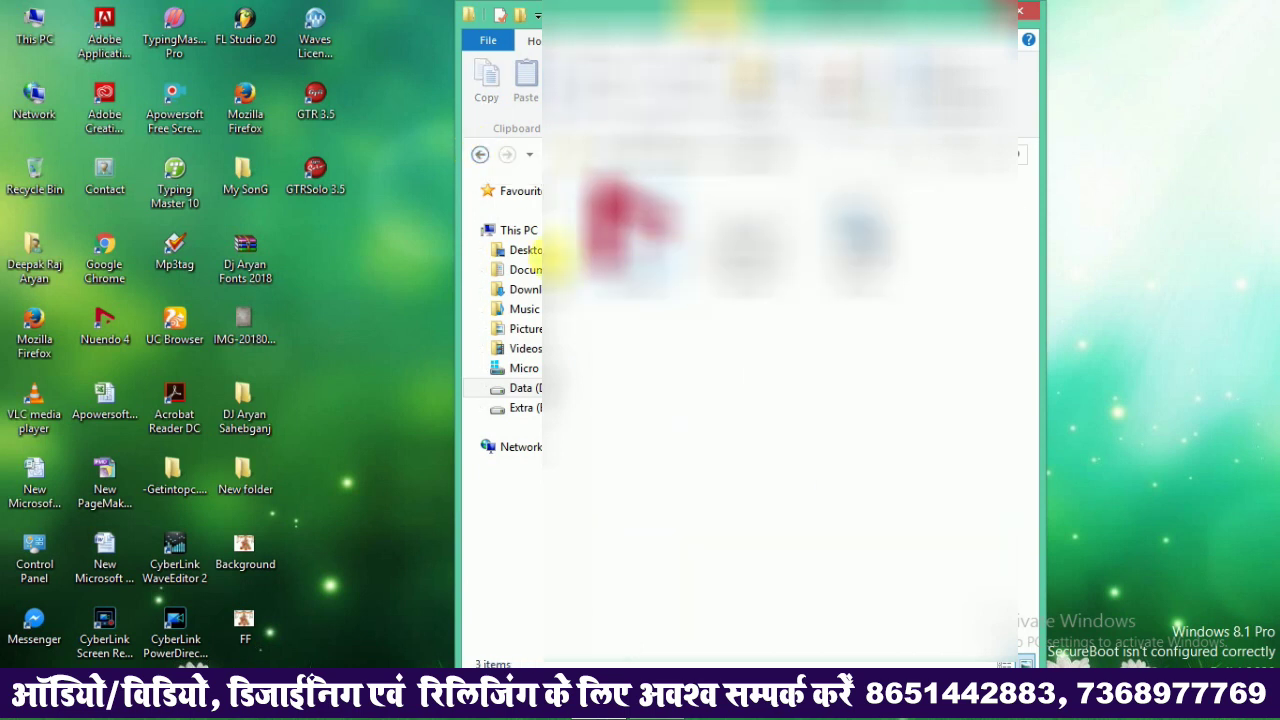
click(480, 154)
double_click(843, 229)
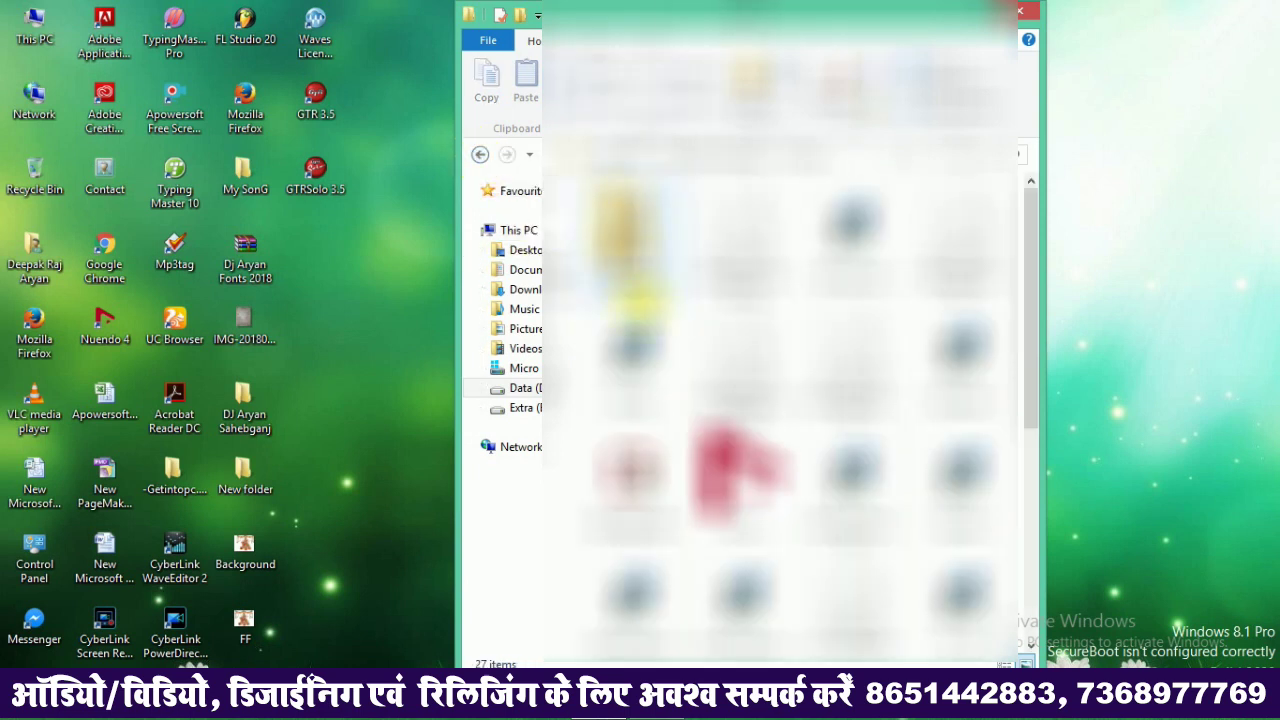
click(480, 156)
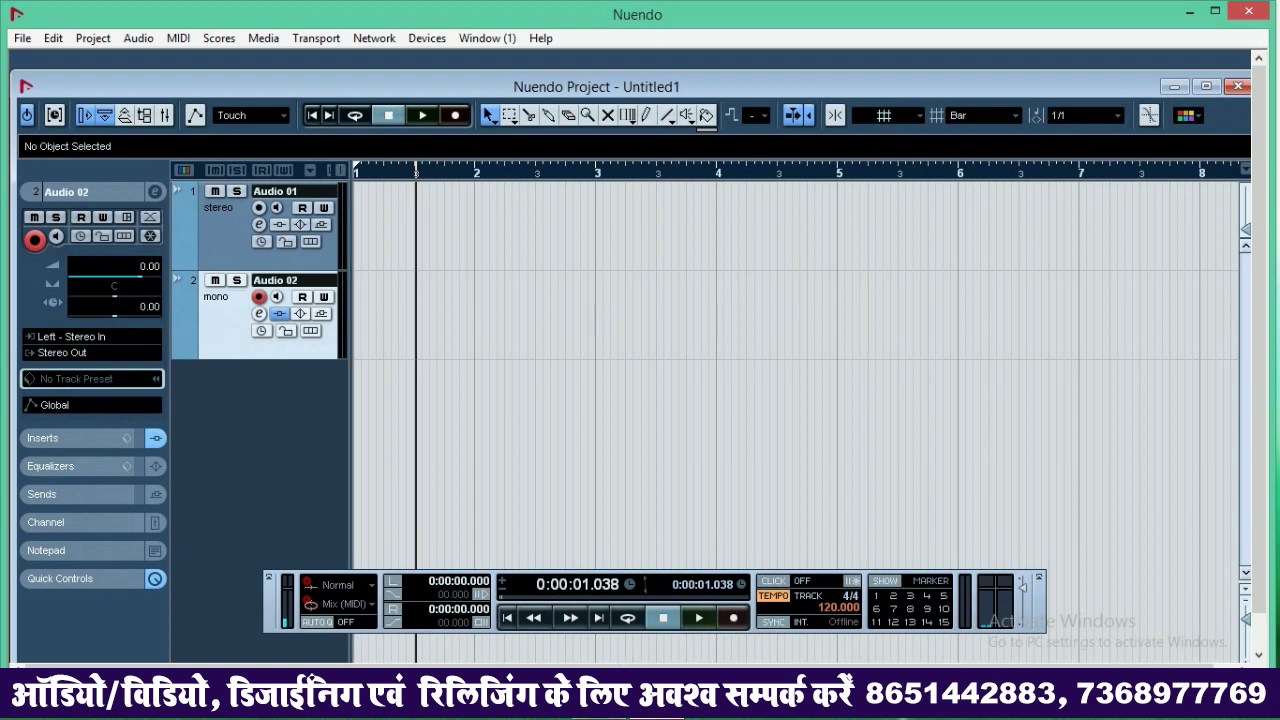
Return to Nuendo and shift the Transport panel slightly to the right over the project window
mouse_move(656, 715)
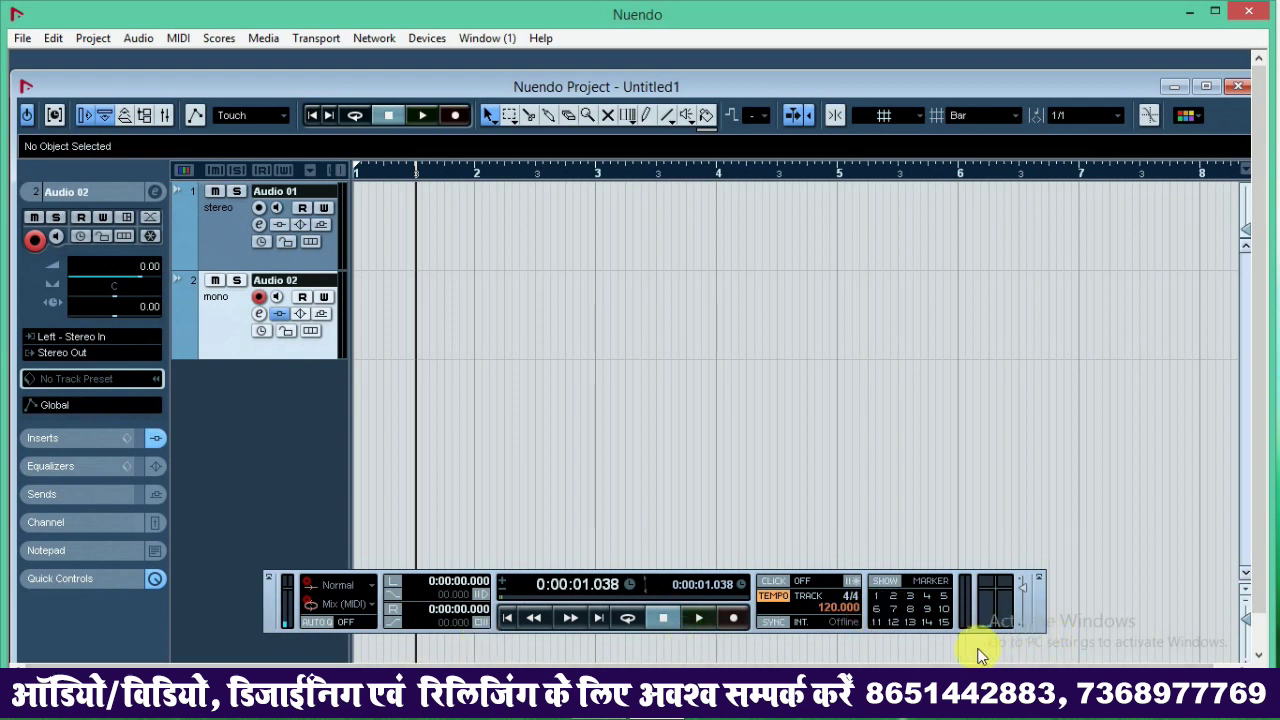
drag(276, 595, 383, 607)
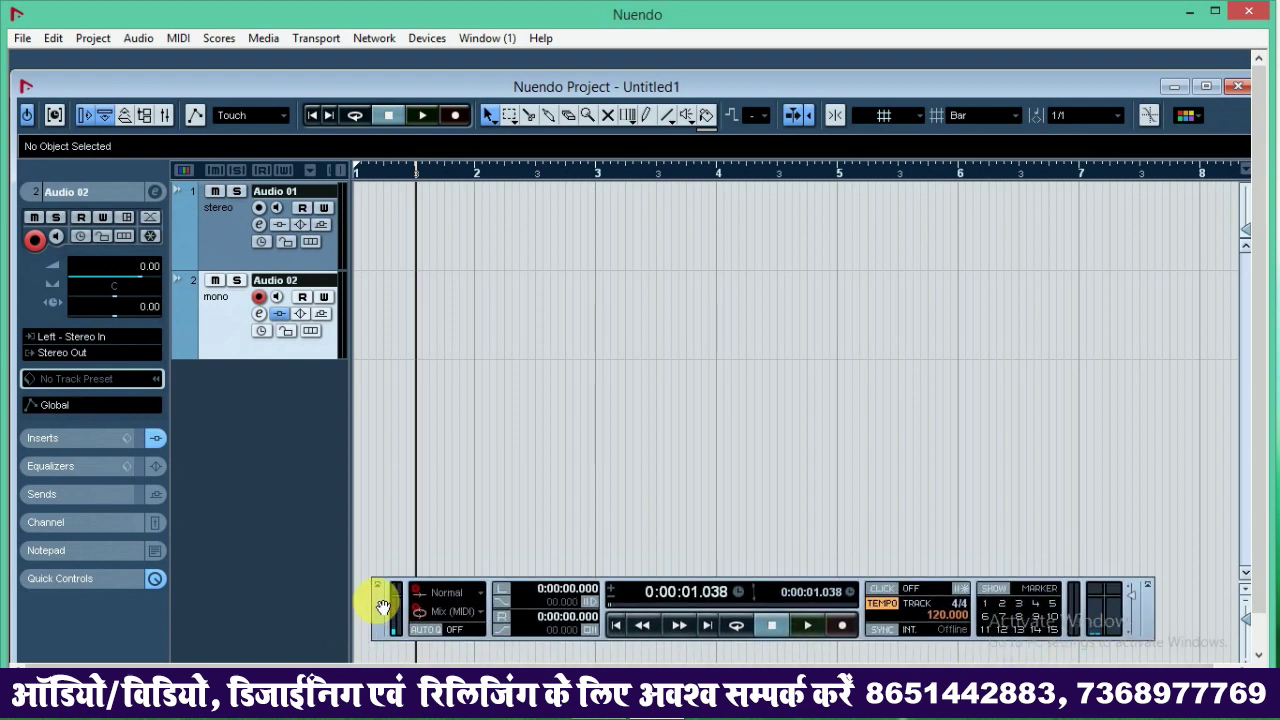